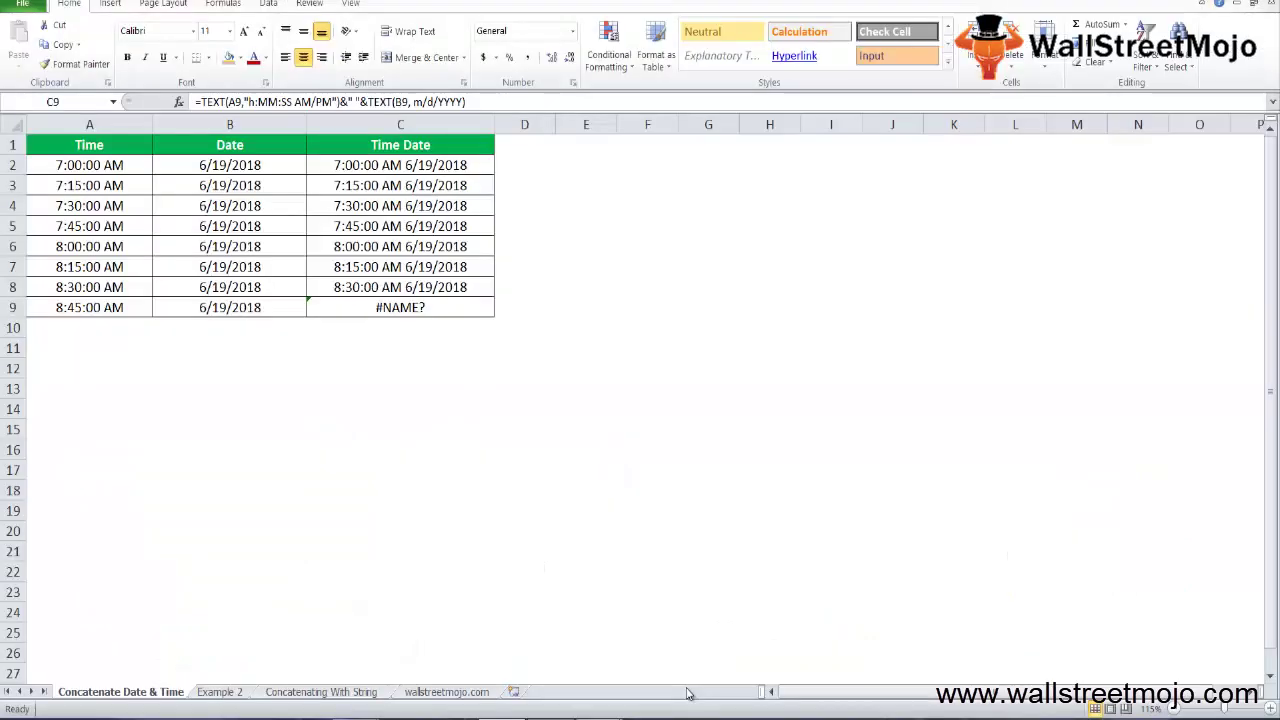
# Enter the note "1. Numerical value into texts" in cell B13.
pyautogui.press('Down')
pyautogui.press('Down')
pyautogui.press('Left')
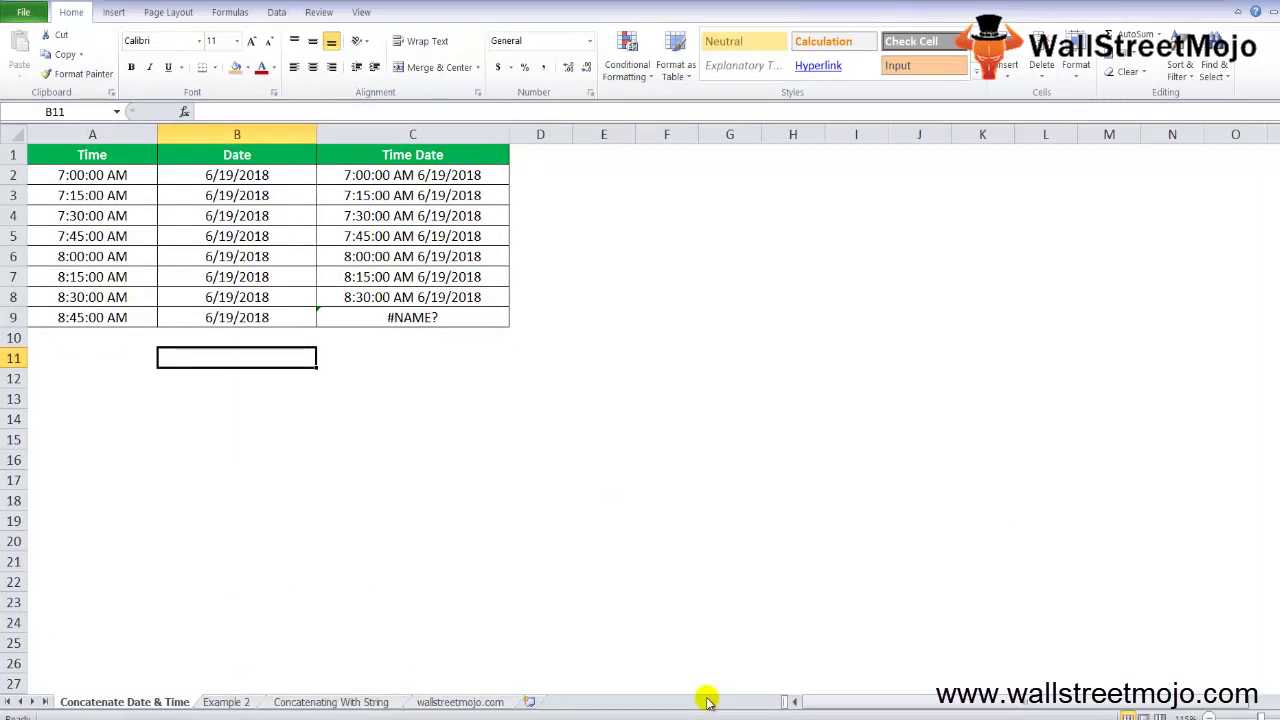
pyautogui.press('Down')
pyautogui.press('Down')
pyautogui.write('1.')
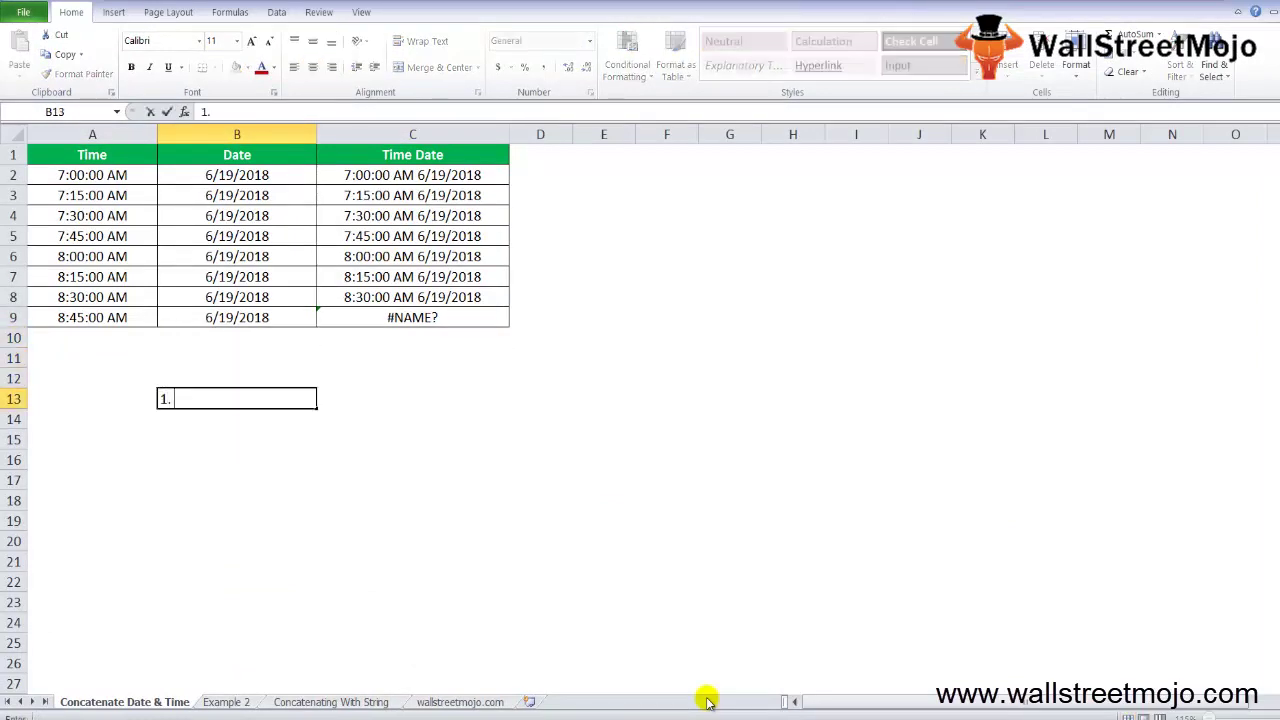
pyautogui.write(' nUMB')
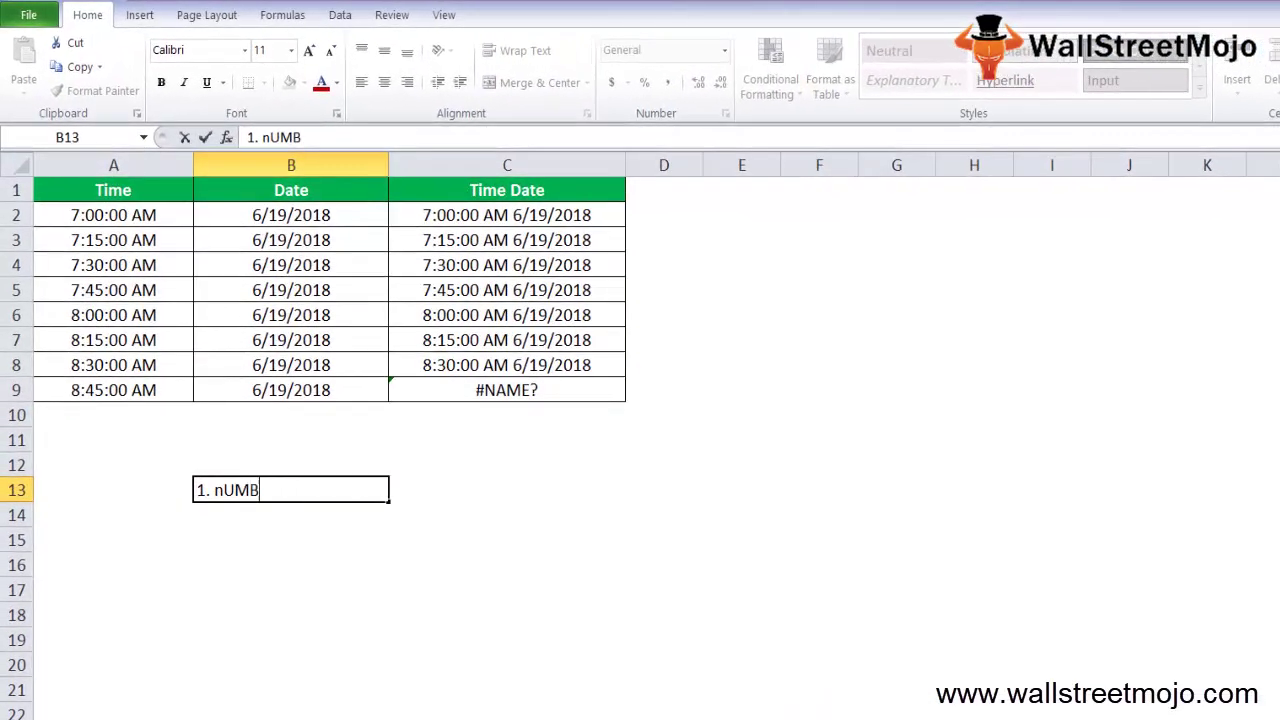
pyautogui.press('BackSpace')
pyautogui.press('BackSpace')
pyautogui.press('BackSpace')
pyautogui.press('BackSpace')
pyautogui.write('Numb')
pyautogui.write('e')
pyautogui.press('BackSpace')
pyautogui.press('BackSpace')
pyautogui.press('BackSpace')
pyautogui.write('meric')
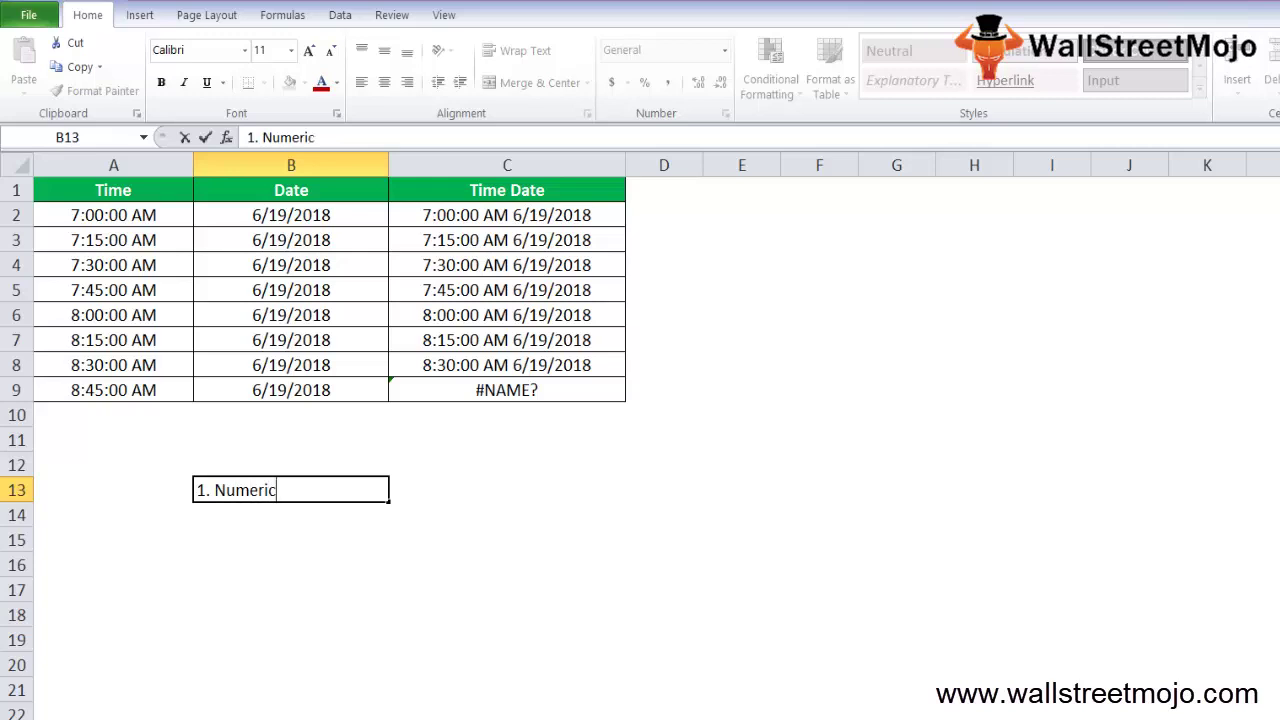
pyautogui.write('al value')
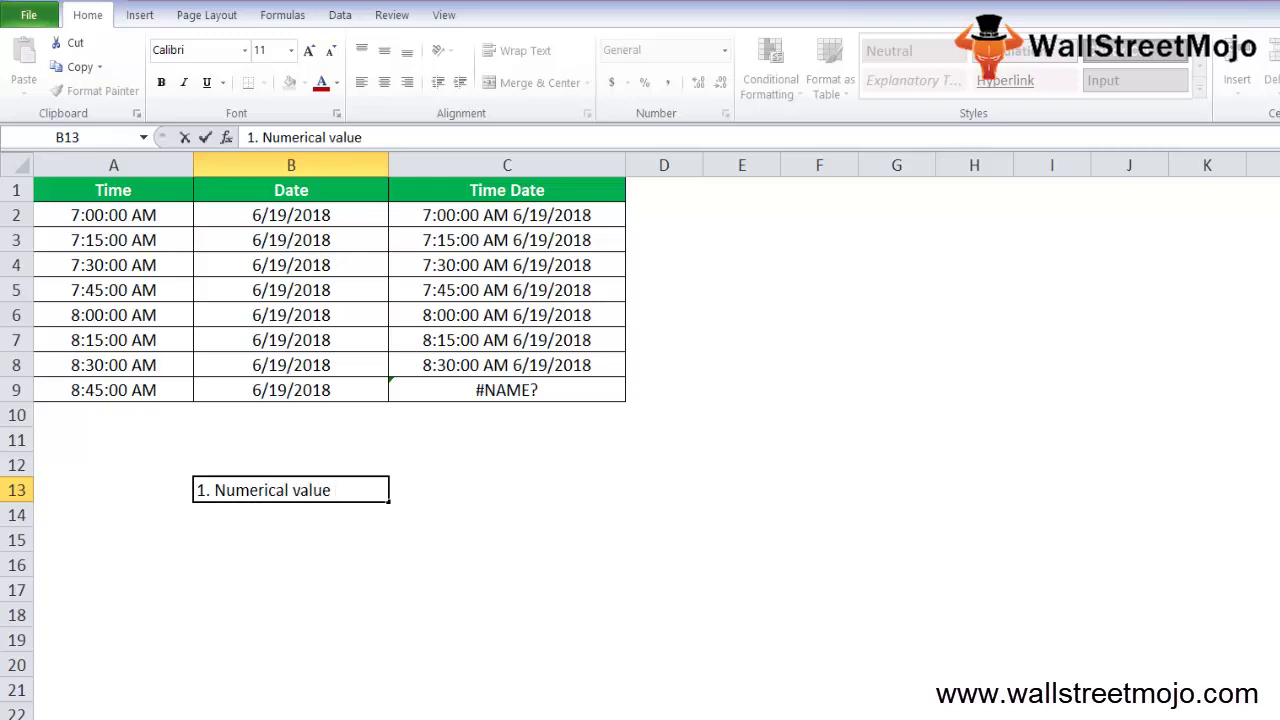
pyautogui.write(' into texts')
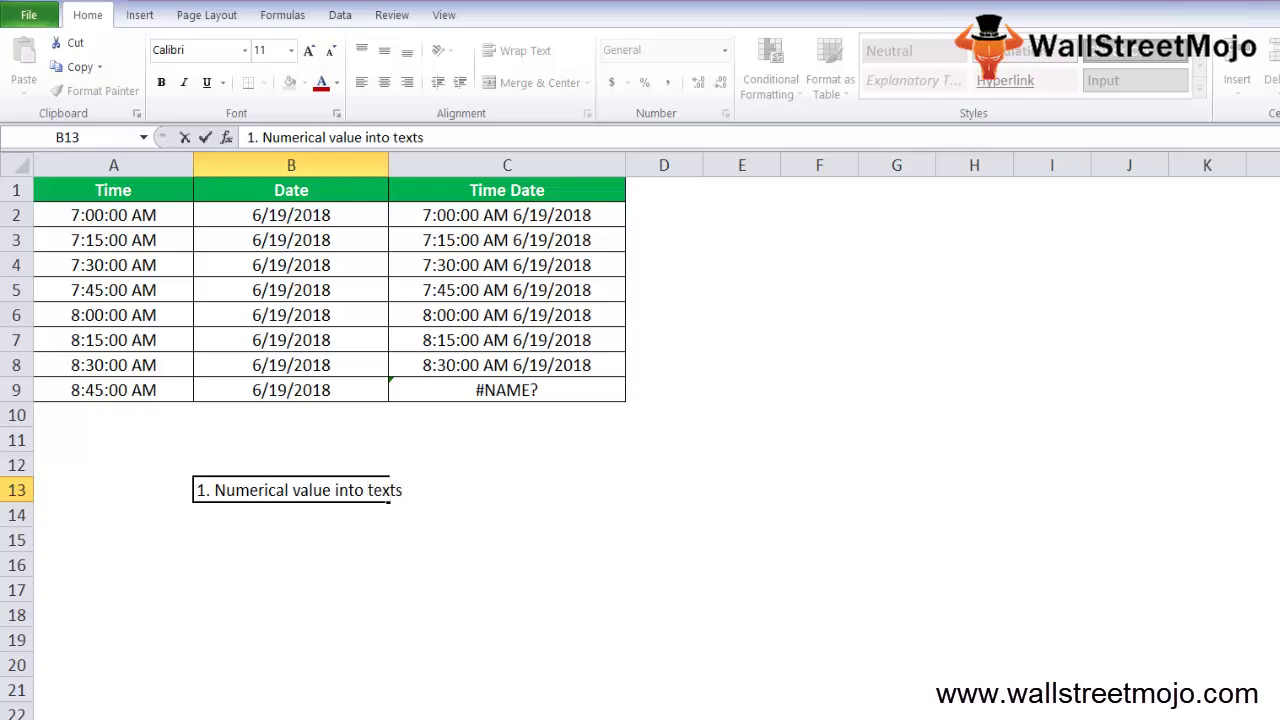
pyautogui.press('Return')
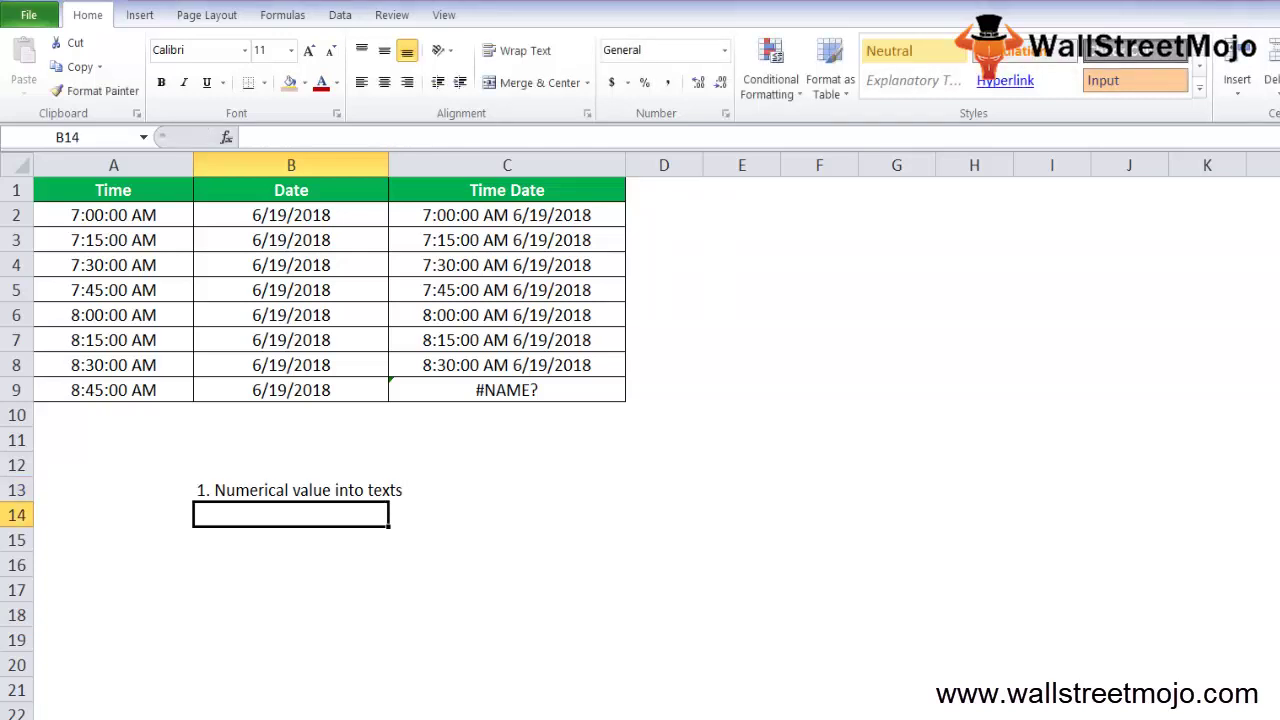
# Enter the note "Text function in excel" in cell B15.
pyautogui.click(290, 539)
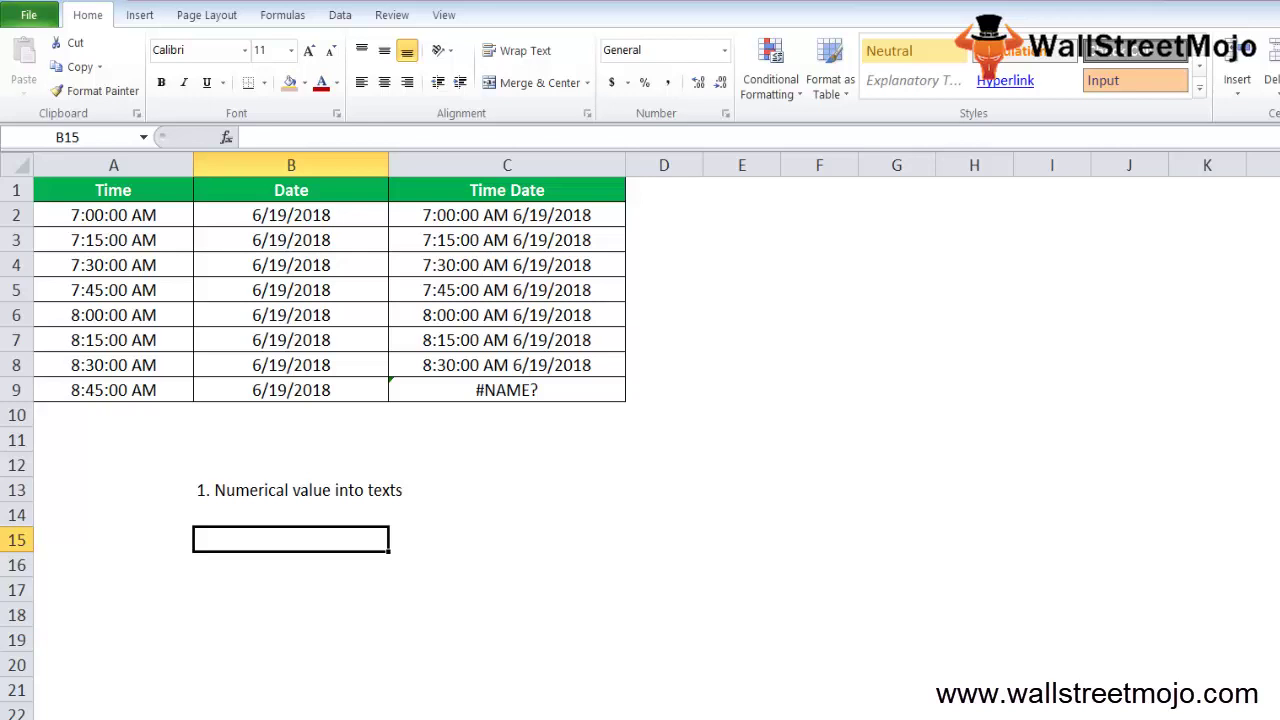
pyautogui.write('Text fun')
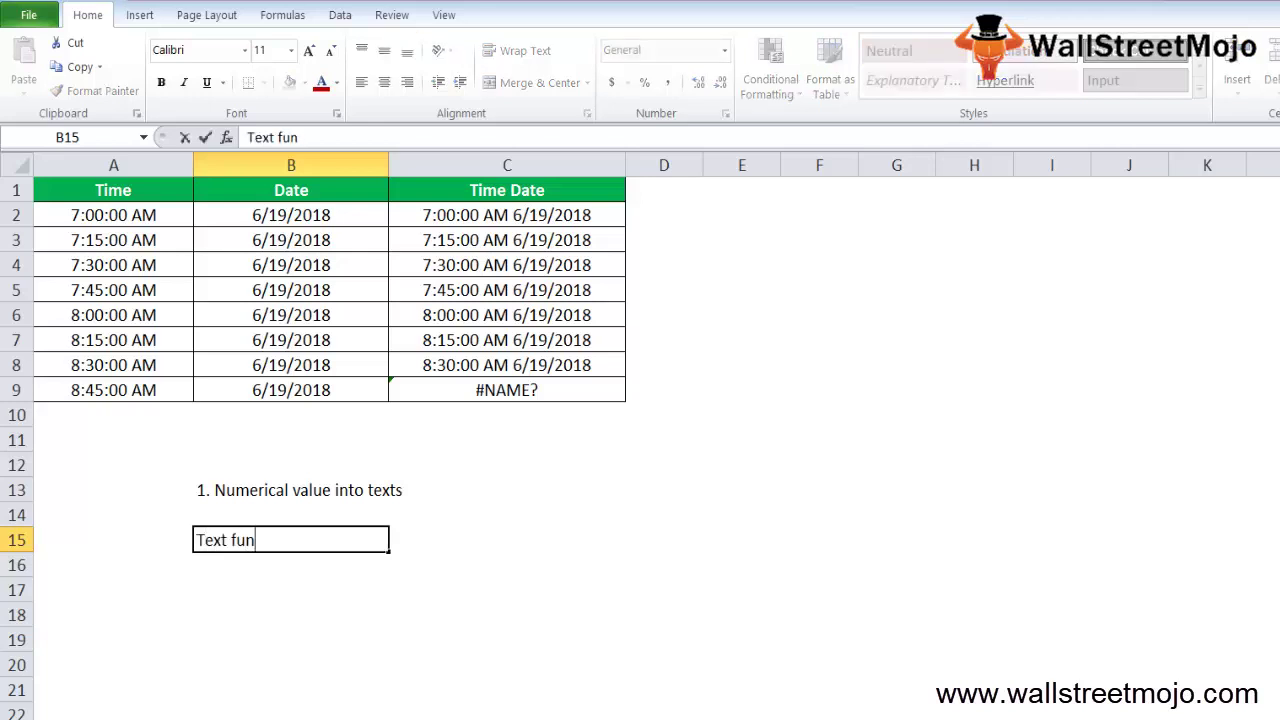
pyautogui.write('ction in excel')
pyautogui.press('Return')
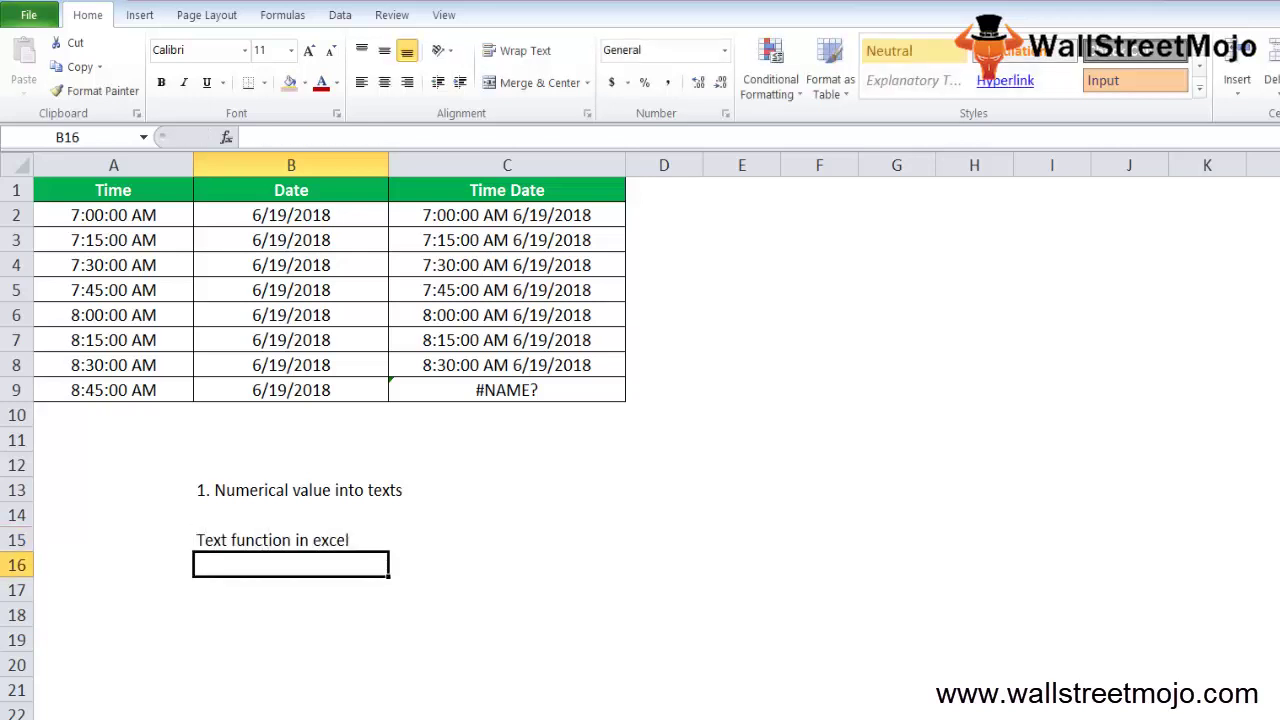
# Display the argument syntax of the TEXT function in cell B17, leaving the cell empty.
pyautogui.press('Return')
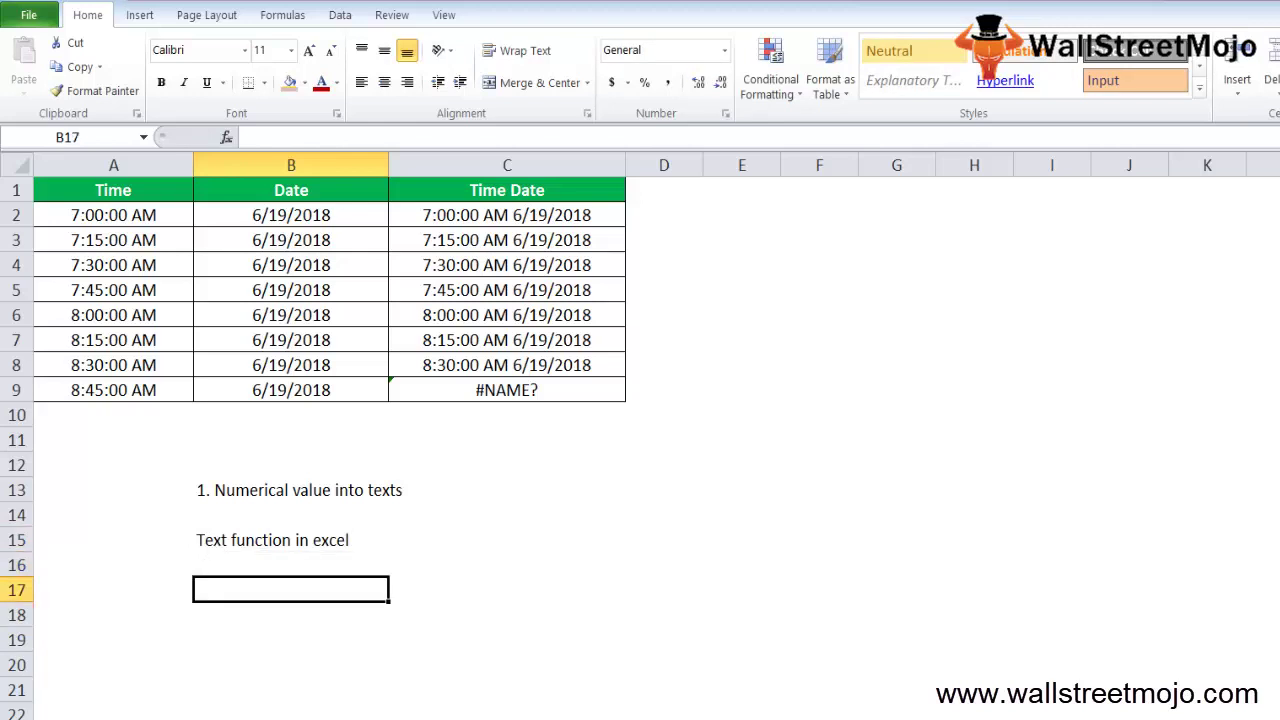
pyautogui.write('=tex')
pyautogui.press('Tab')
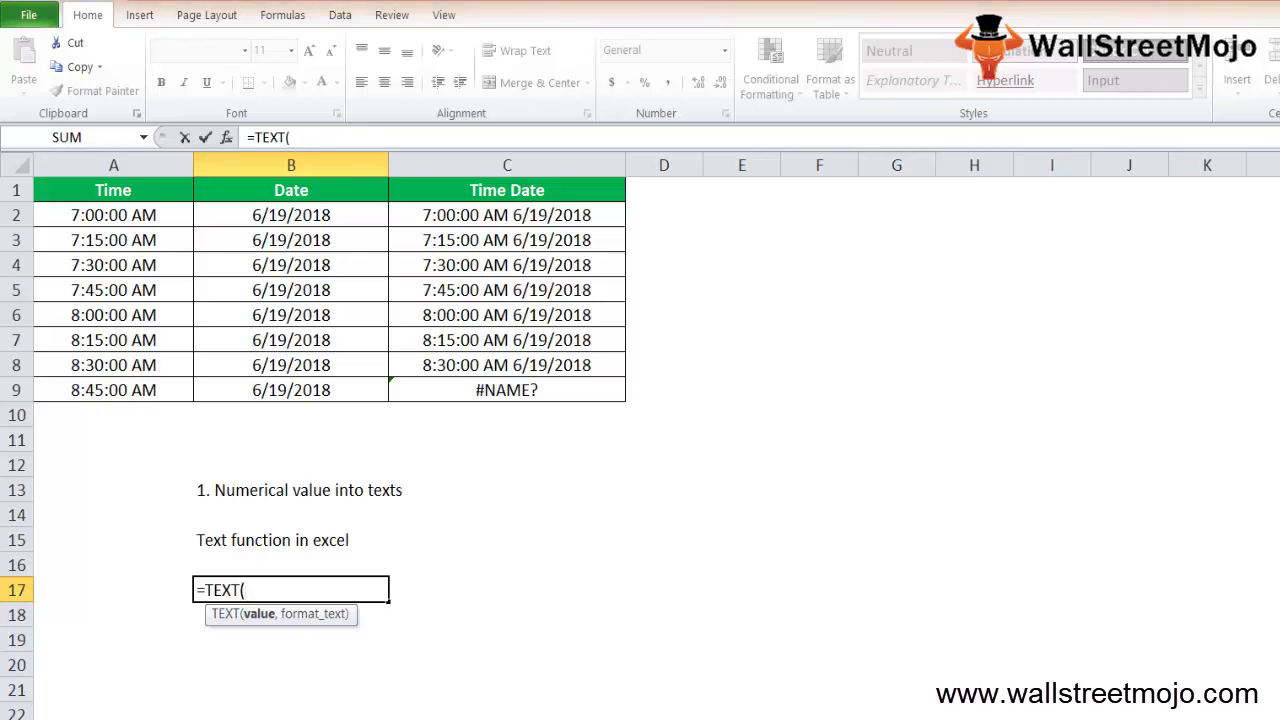
pyautogui.press('Escape')
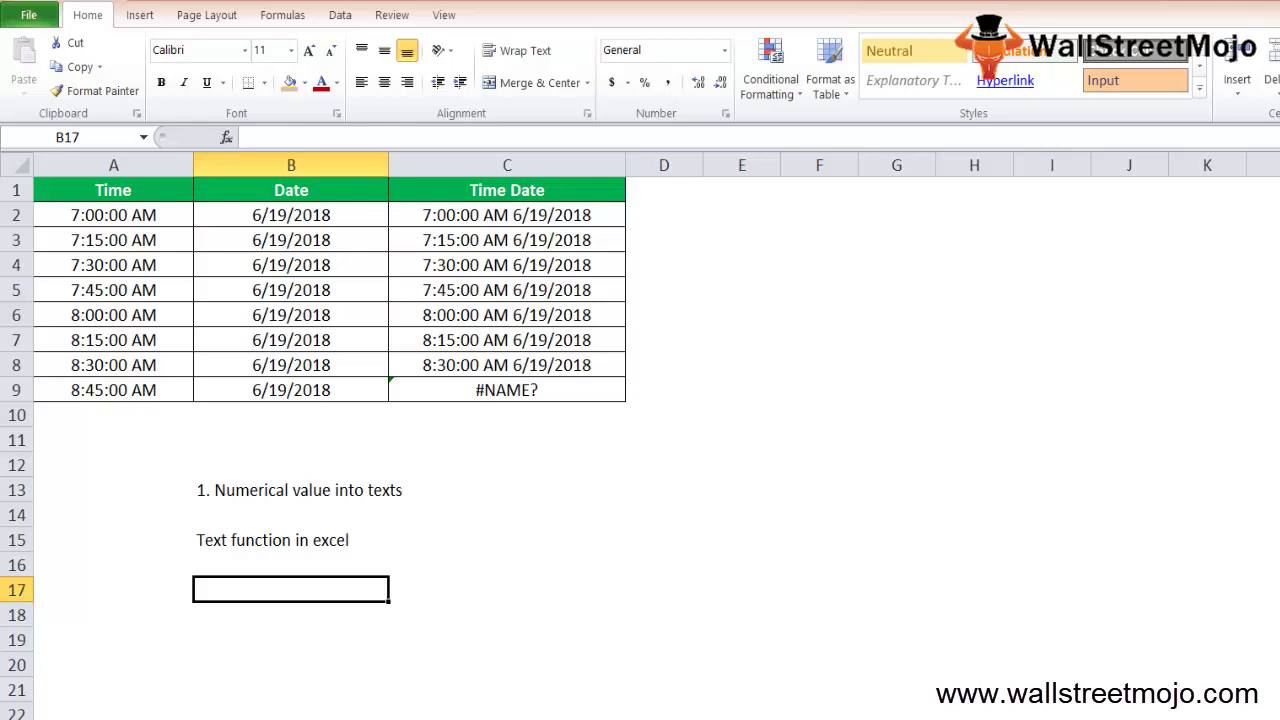
# Delete the formulas in the Time Date column, cells C2 to C9.
pyautogui.press('Up')
pyautogui.press('Up')
pyautogui.press('Up')
pyautogui.press('Up')
pyautogui.press('Up')
pyautogui.press('Up')
pyautogui.press('Up')
pyautogui.press('Up')
pyautogui.press('Up')
pyautogui.press('Up')
pyautogui.press('Up')
pyautogui.press('Up')
pyautogui.press('Up')
pyautogui.press('Up')
pyautogui.press('Up')
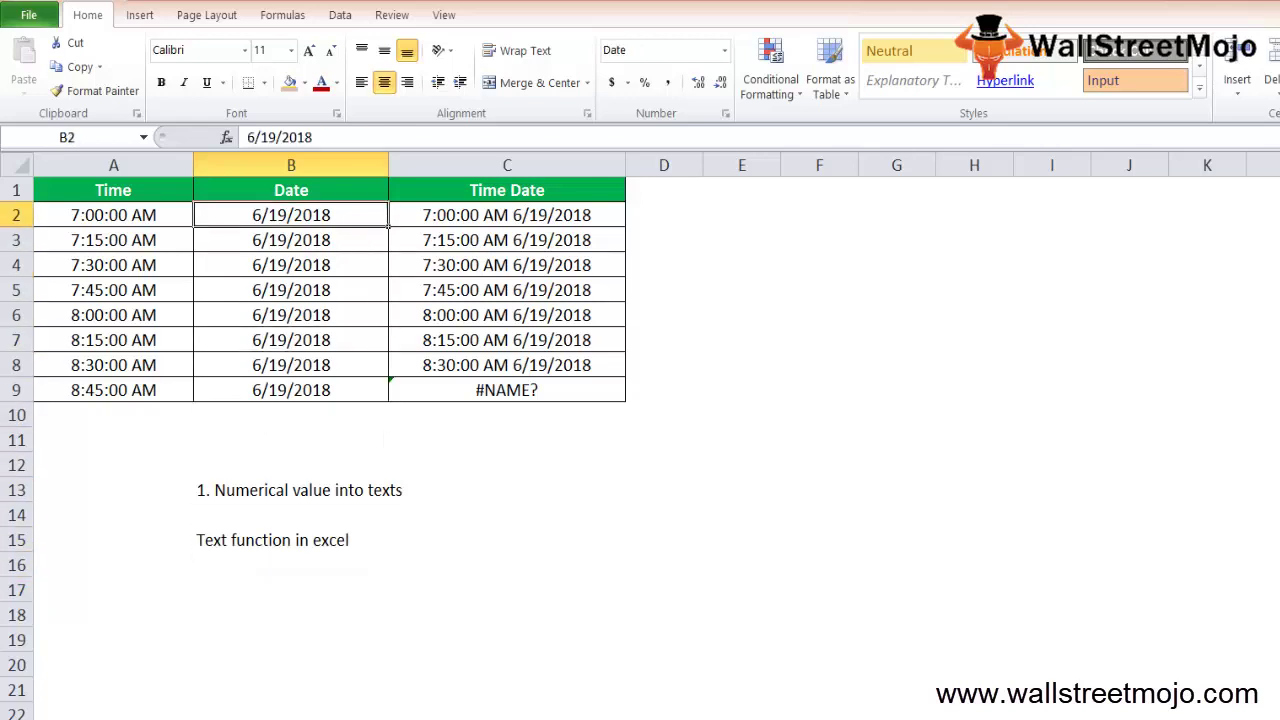
pyautogui.hotkey('ctrl', 'Home')
pyautogui.click(113, 215)
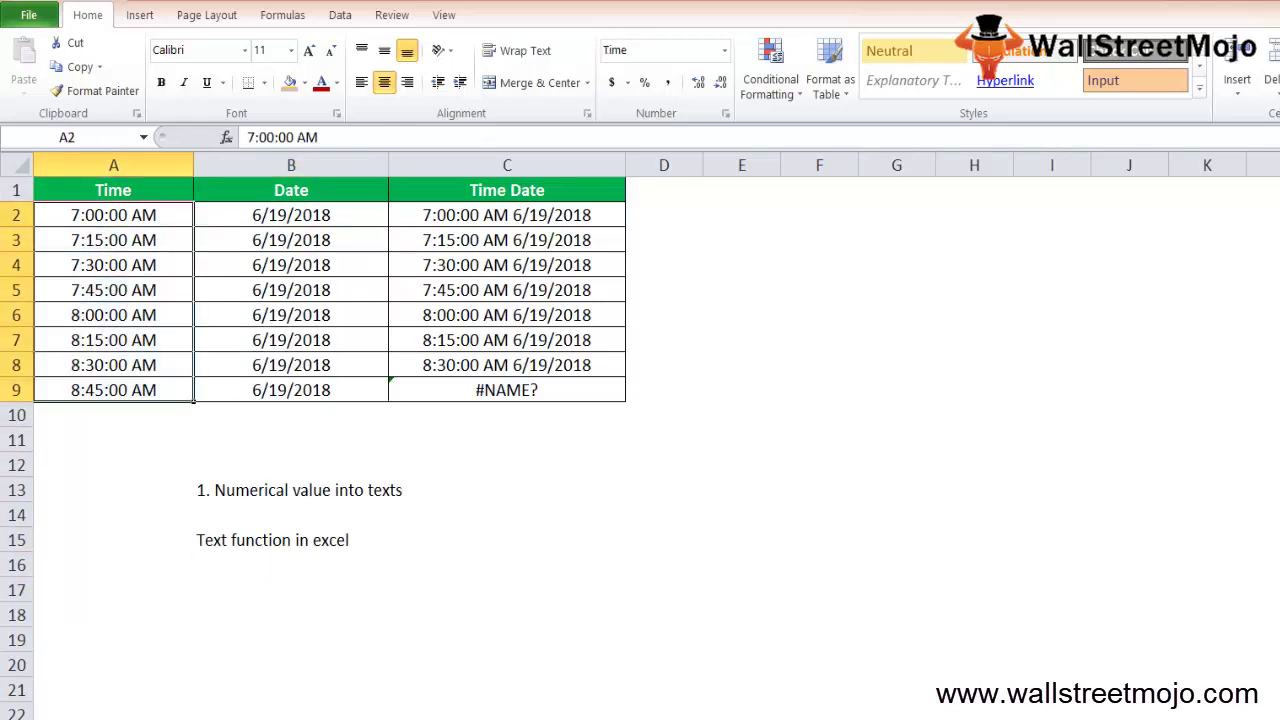
pyautogui.press('Right')
pyautogui.press('Right')
pyautogui.hotkey('ctrl', 'shift', 'Down')
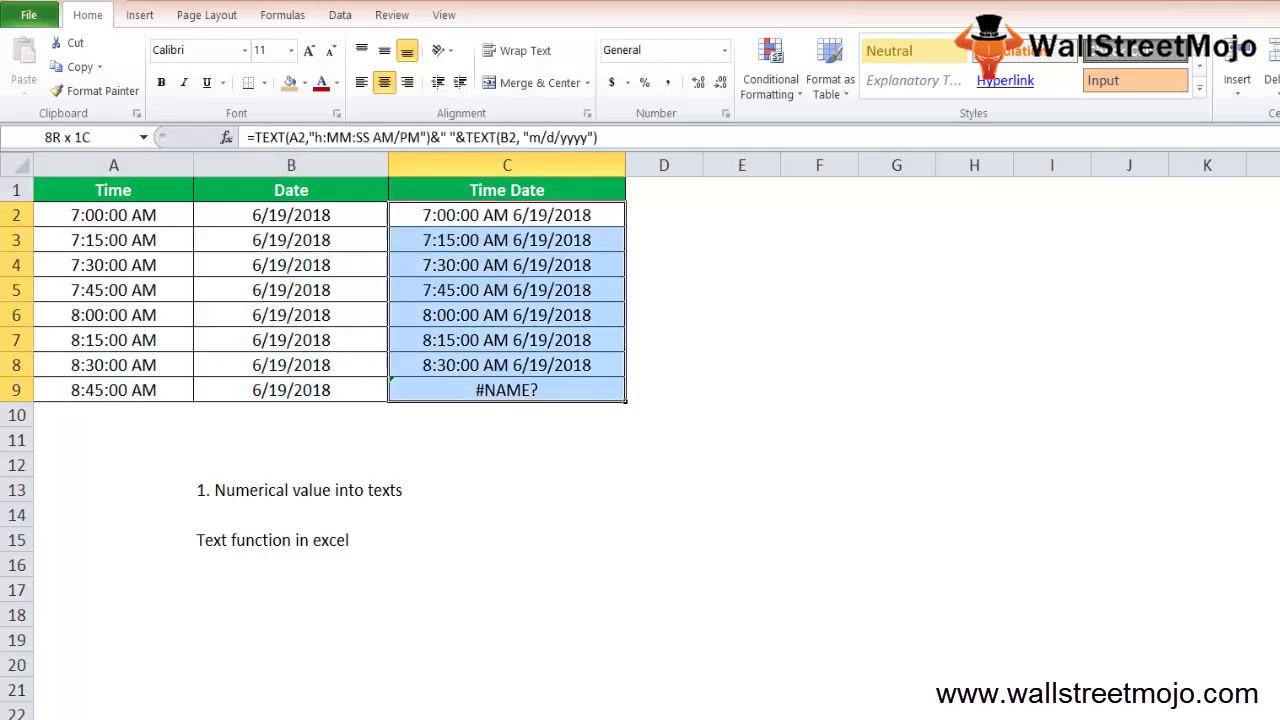
pyautogui.press('Delete')
pyautogui.press('Left')
pyautogui.hotkey('ctrl', 'shift', 'Down')
pyautogui.press('Left')
pyautogui.hotkey('ctrl', 'shift', 'Down')
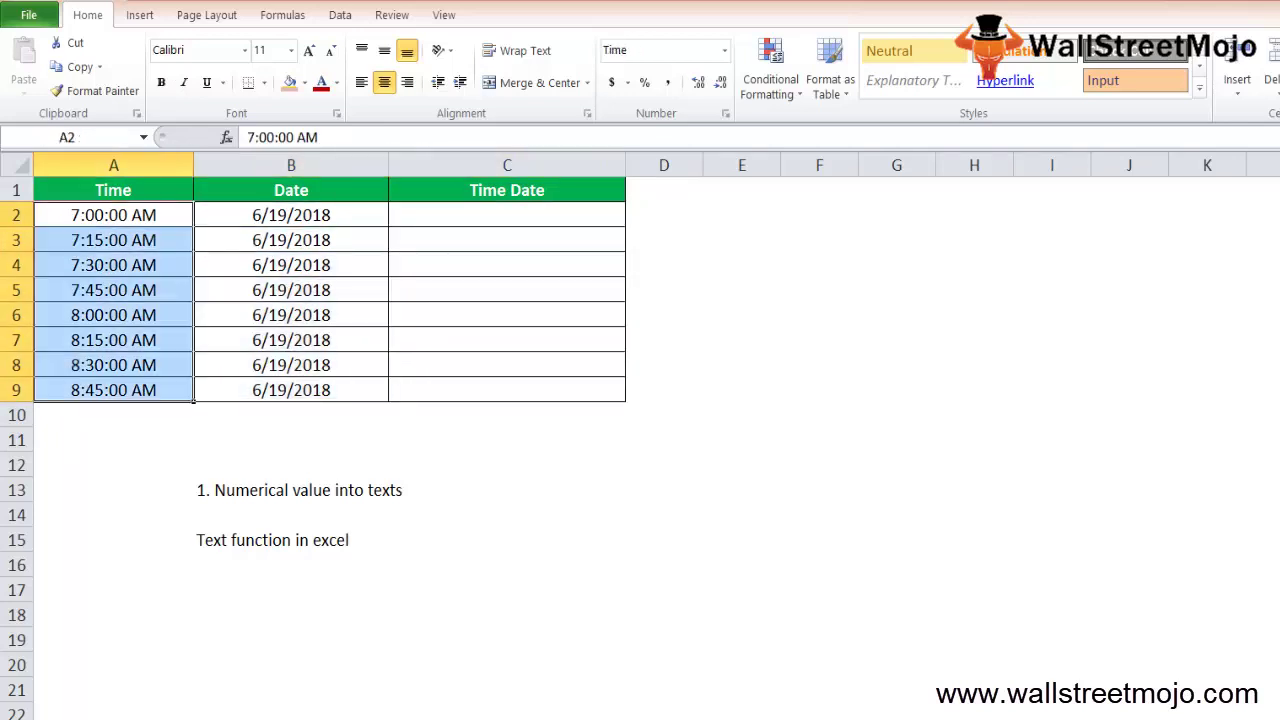
pyautogui.press('Right')
pyautogui.press('Right')
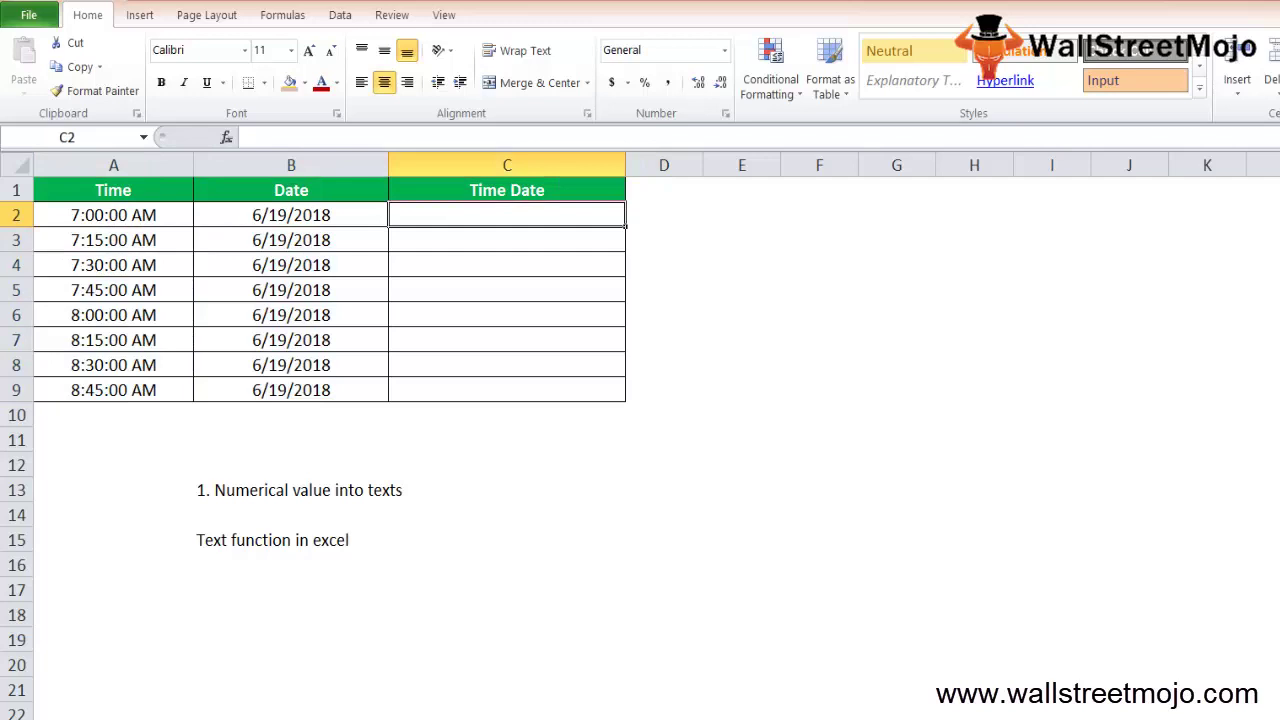
pyautogui.press('Right')
pyautogui.press('Left')
pyautogui.press('Left')
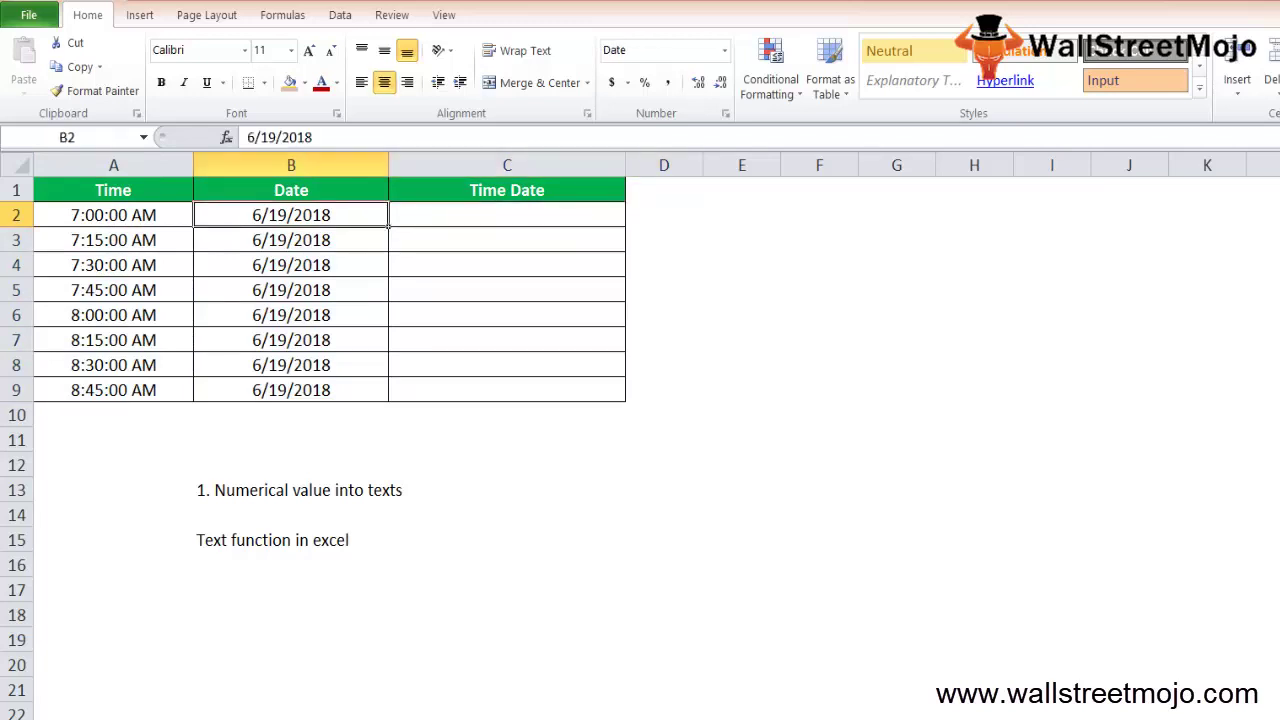
pyautogui.press('Left')
pyautogui.hotkey('shift', 'Right')
pyautogui.press('Right')
pyautogui.press('Right')
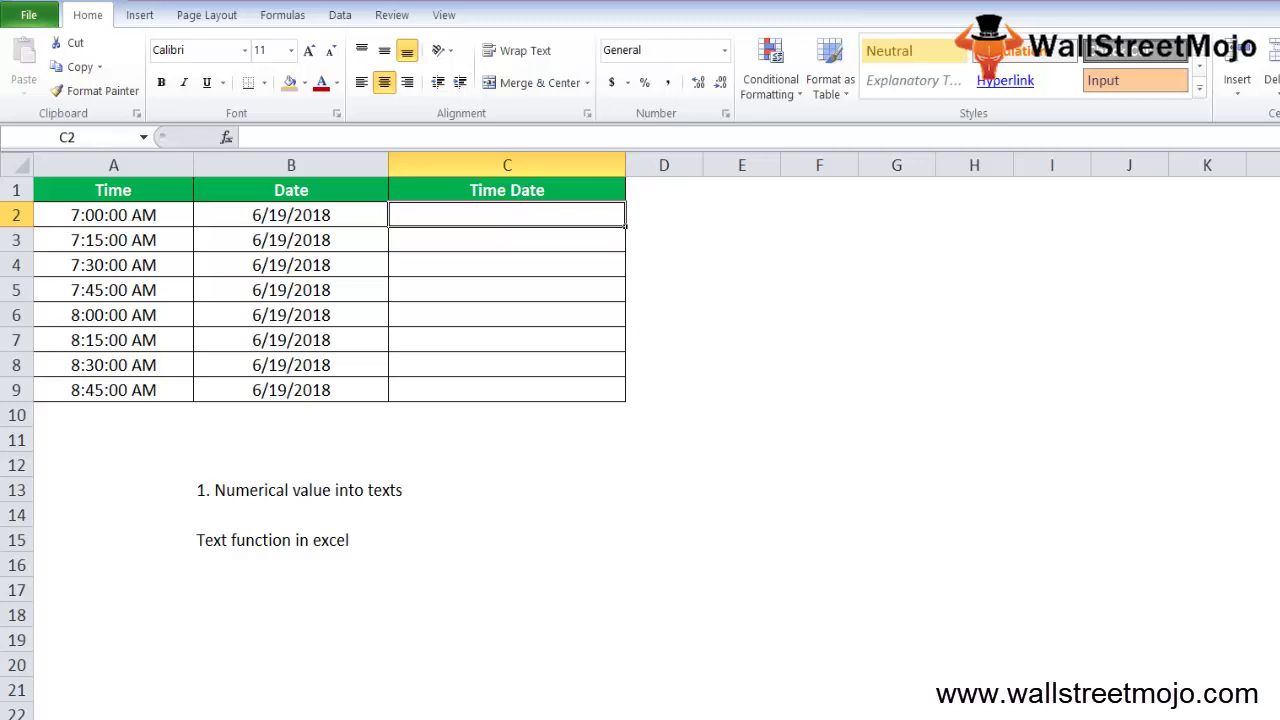
# Join the time and date of the first data row in cell C2 with the formula =A2&""&B2.
pyautogui.write('=')
pyautogui.press('Left')
pyautogui.press('Left')
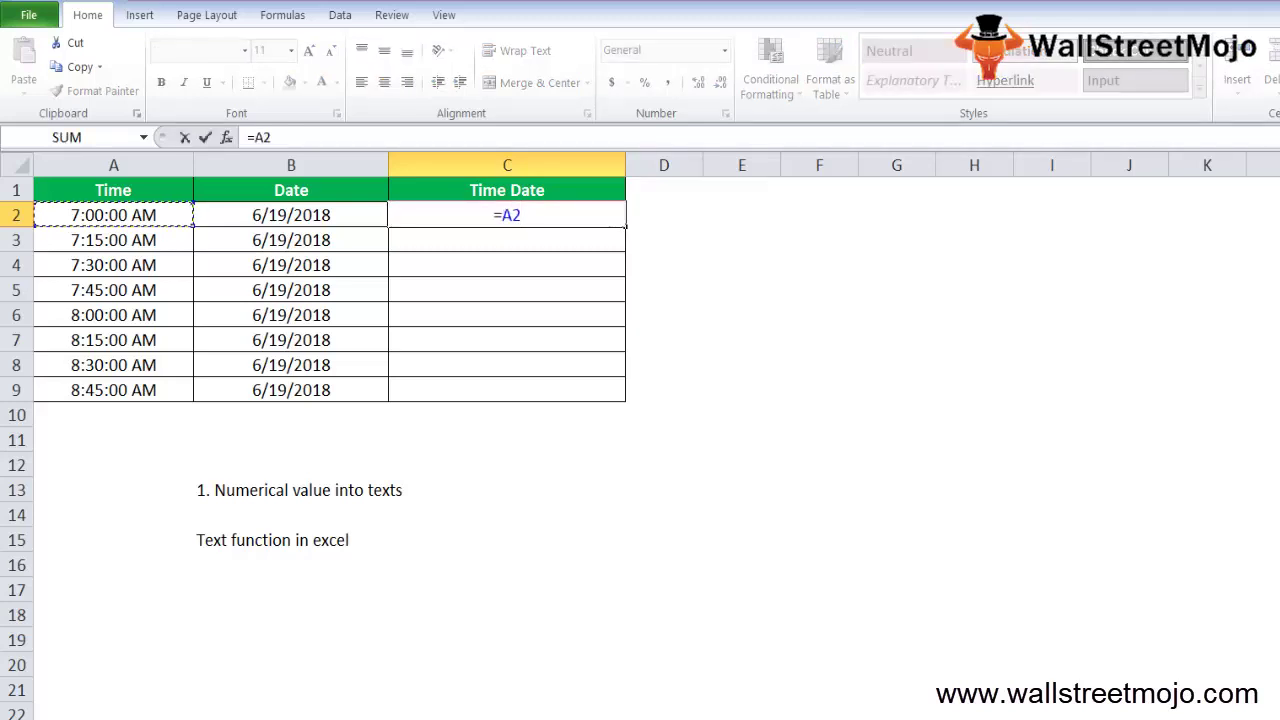
pyautogui.write('&""&')
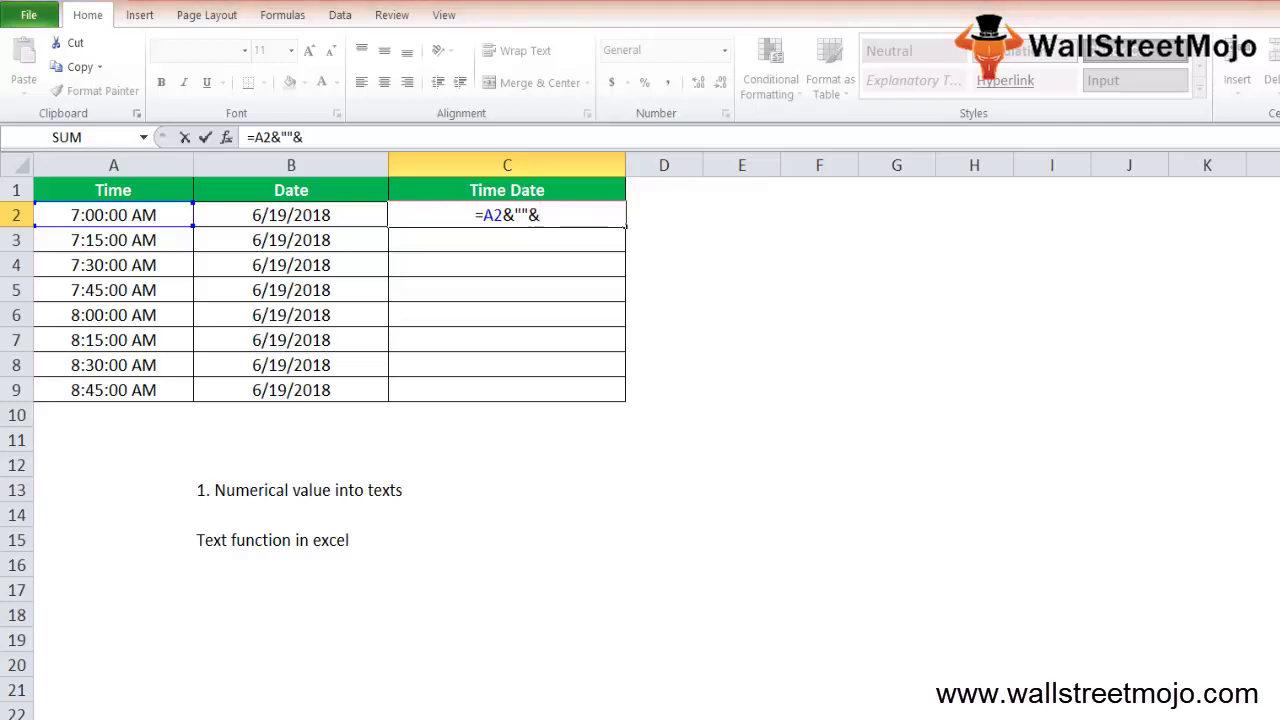
pyautogui.click(264, 222)
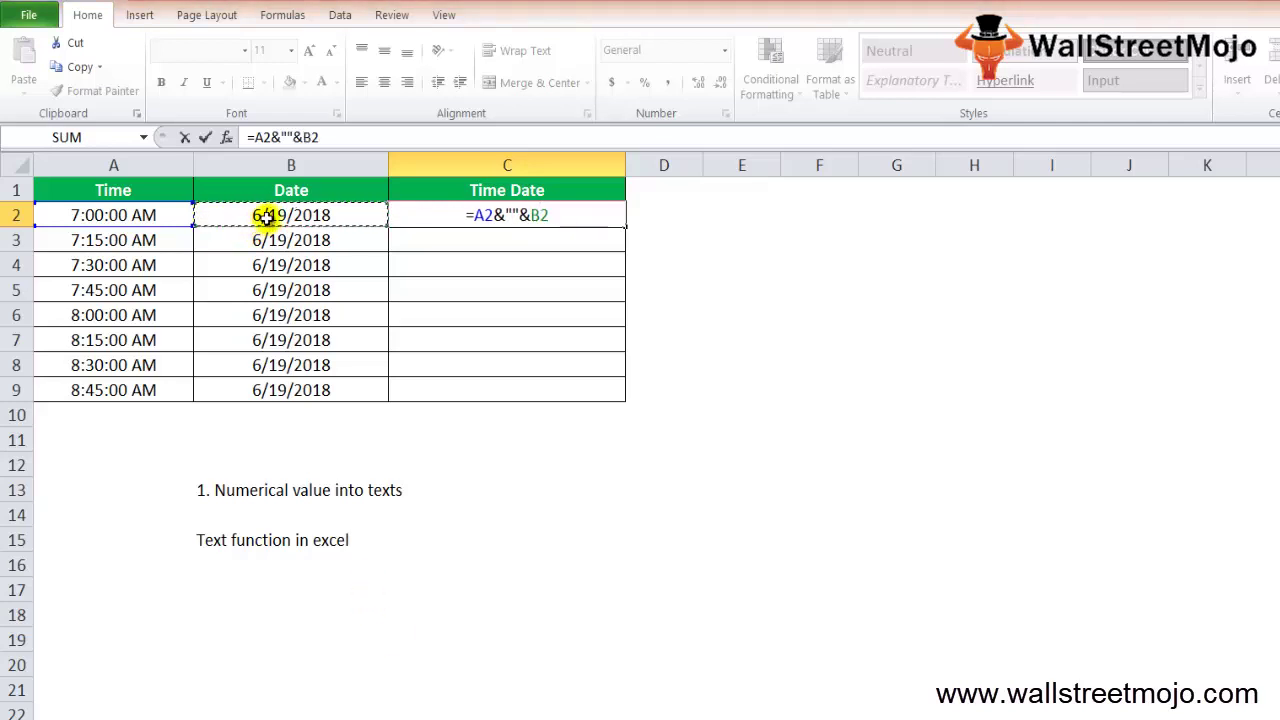
pyautogui.press('Return')
pyautogui.press('Up')
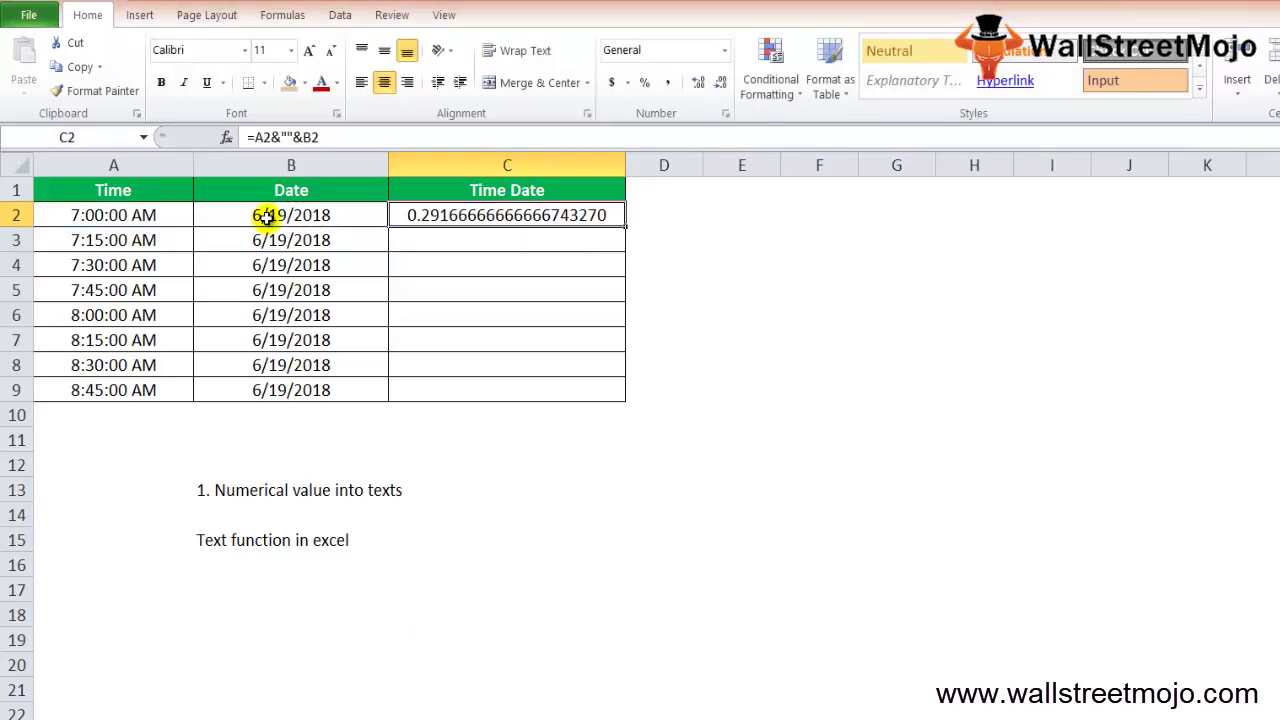
# Fill the formula in C2 down the Time Date column to C9.
pyautogui.hotkey('shift', 'Down')
pyautogui.hotkey('shift', 'Down')
pyautogui.hotkey('shift', 'Down')
pyautogui.hotkey('shift', 'Down')
pyautogui.hotkey('shift', 'Down')
pyautogui.hotkey('shift', 'Down')
pyautogui.hotkey('shift', 'Down')
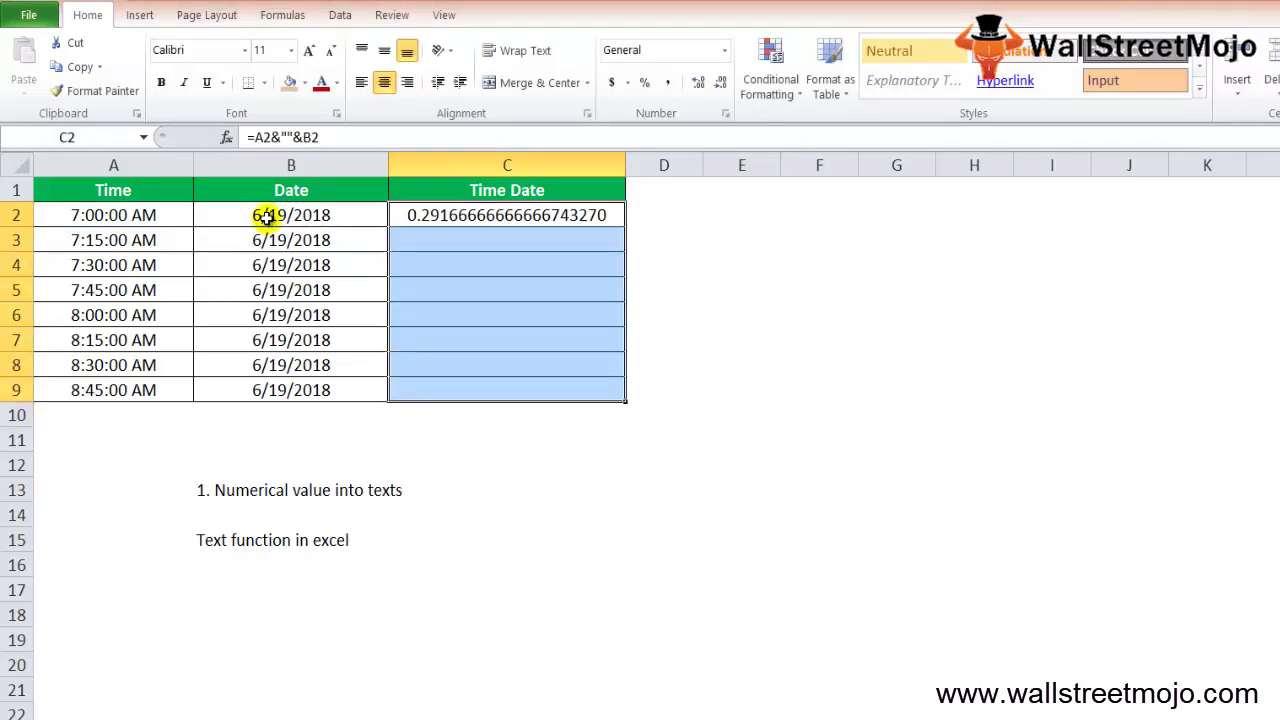
pyautogui.hotkey('ctrl', 'd')
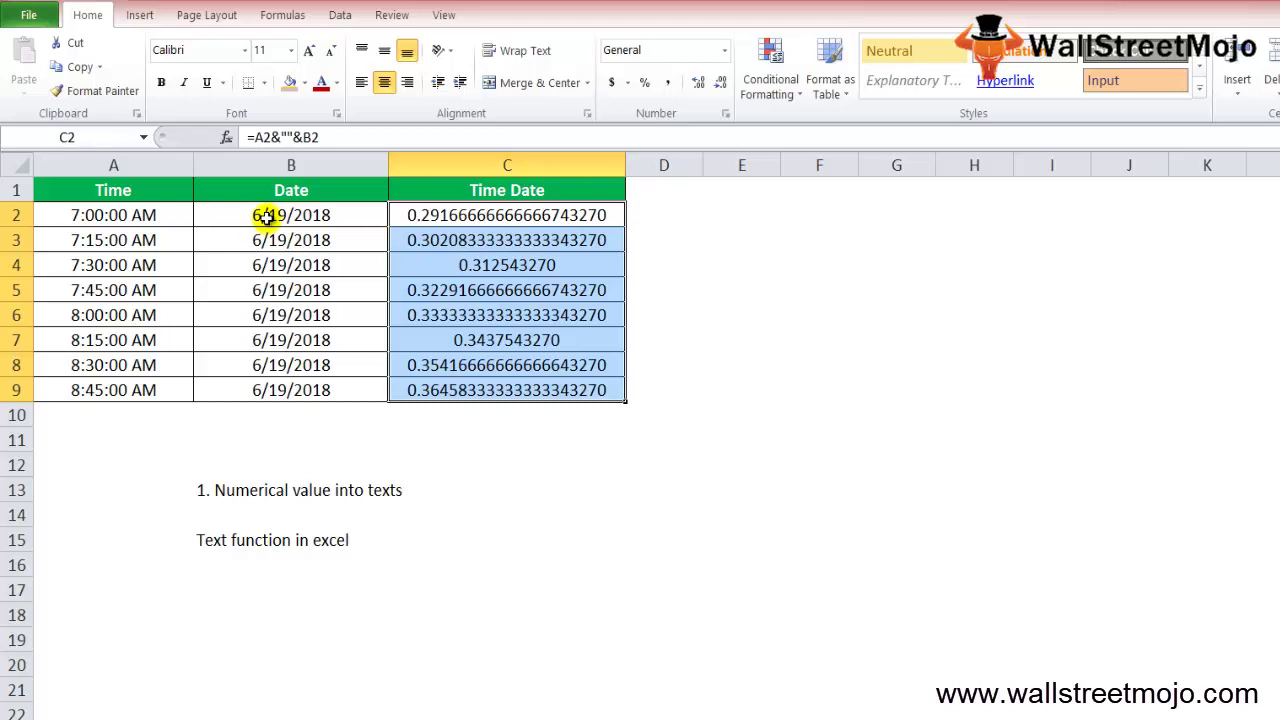
# Enter the note "AM & PM" in cell D2, and clear the cell again.
pyautogui.press('Right')
pyautogui.write('AM & ')
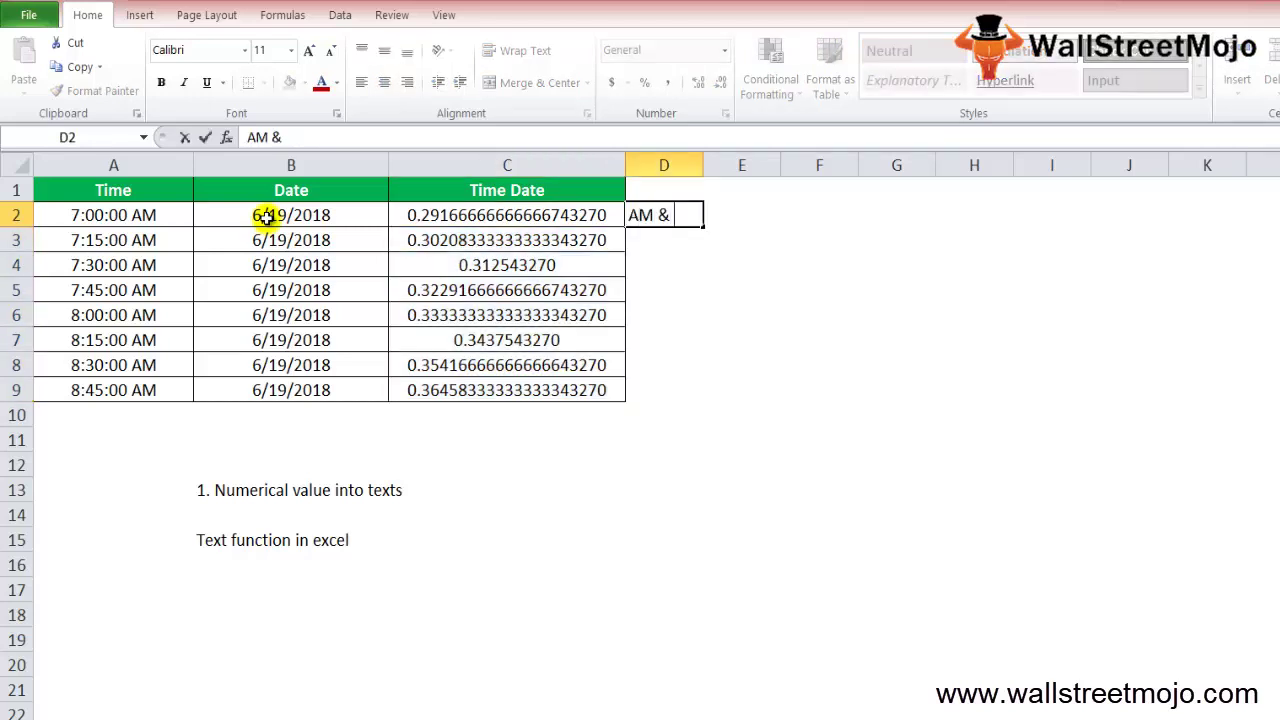
pyautogui.write('PM')
pyautogui.press('BackSpace')
pyautogui.press('BackSpace')
pyautogui.write('PM')
pyautogui.press('Return')
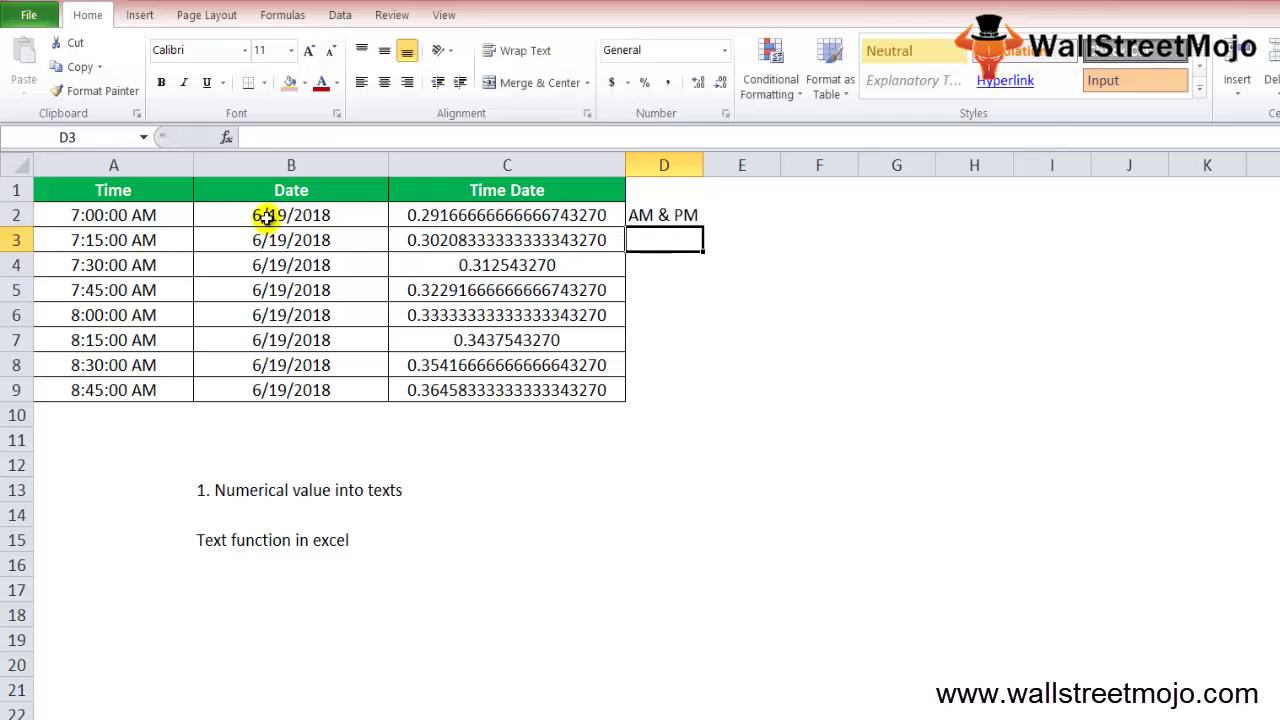
pyautogui.press('Up')
pyautogui.press('Delete')
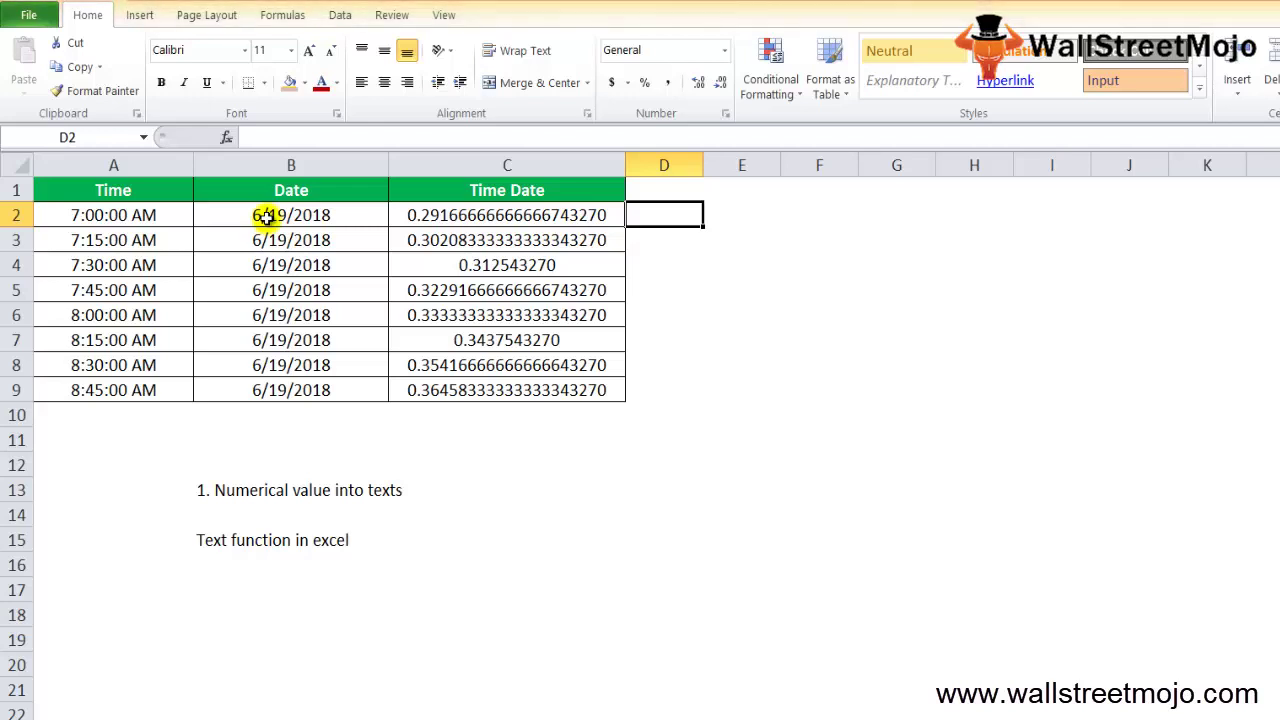
# Examine the Number, Custom and Date format options for cell D4 without applying any of them.
pyautogui.press('Down')
pyautogui.press('Down')
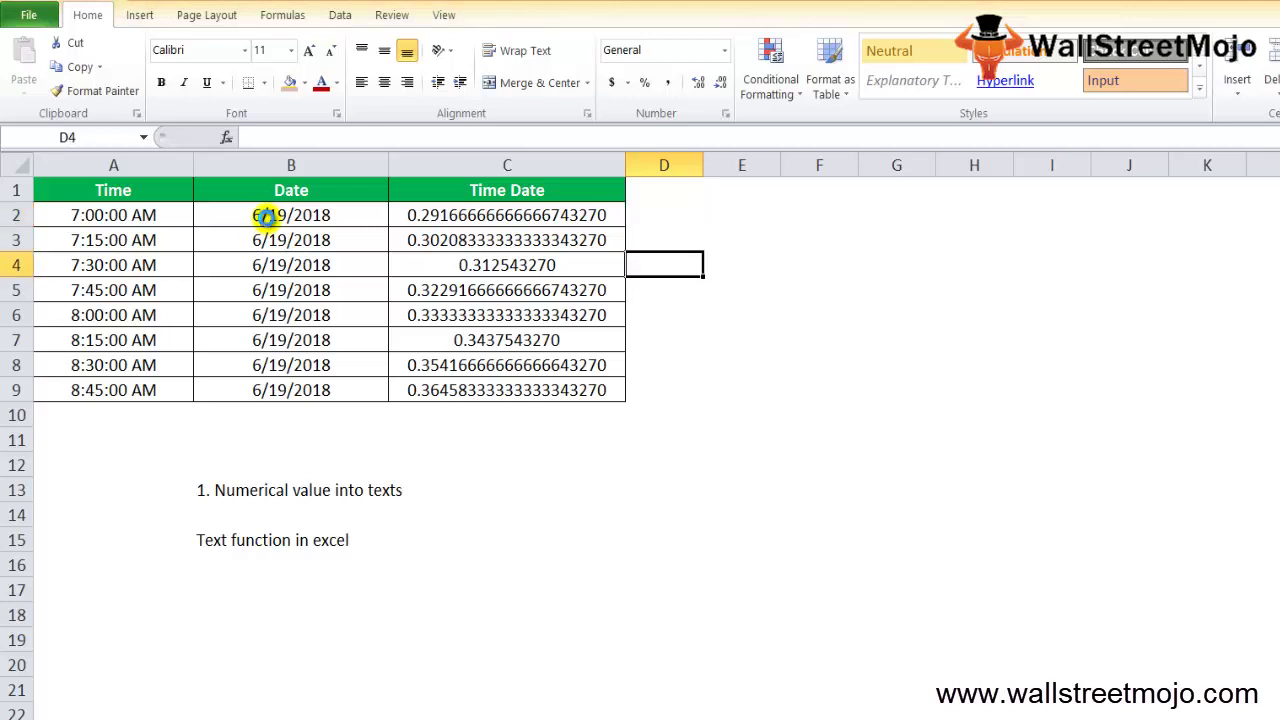
pyautogui.hotkey('ctrl', '1')
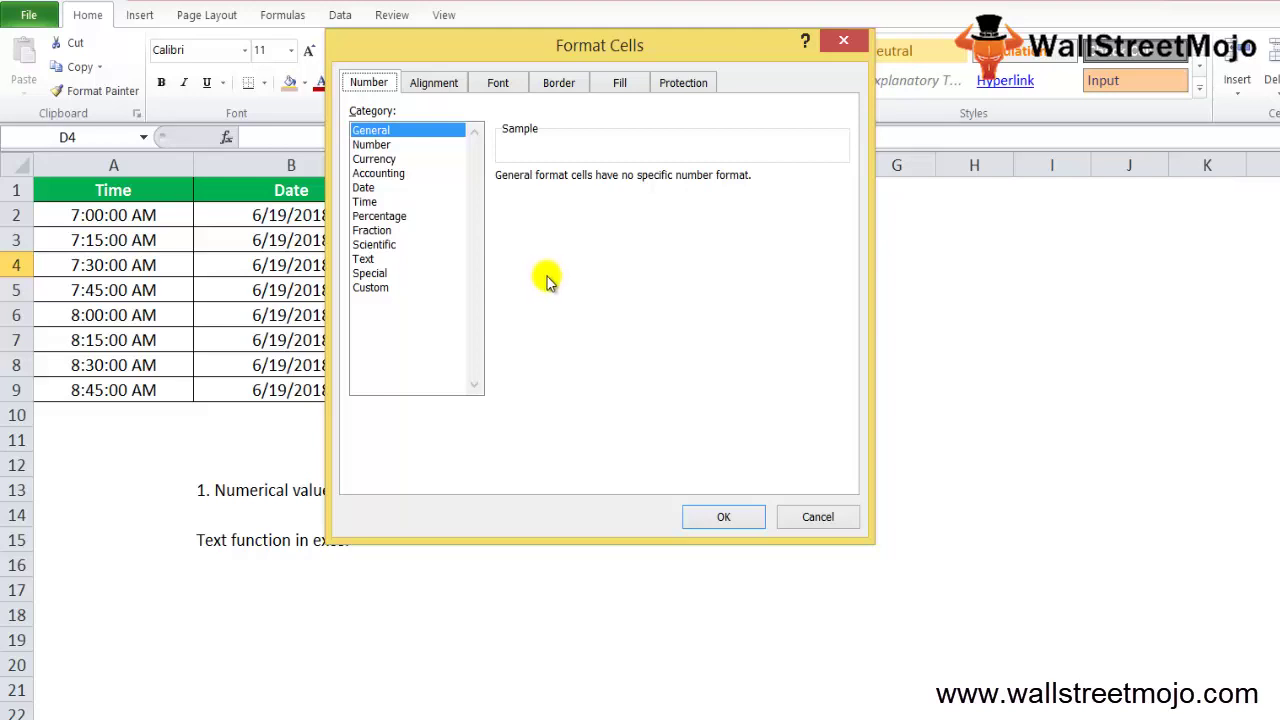
pyautogui.click(370, 146)
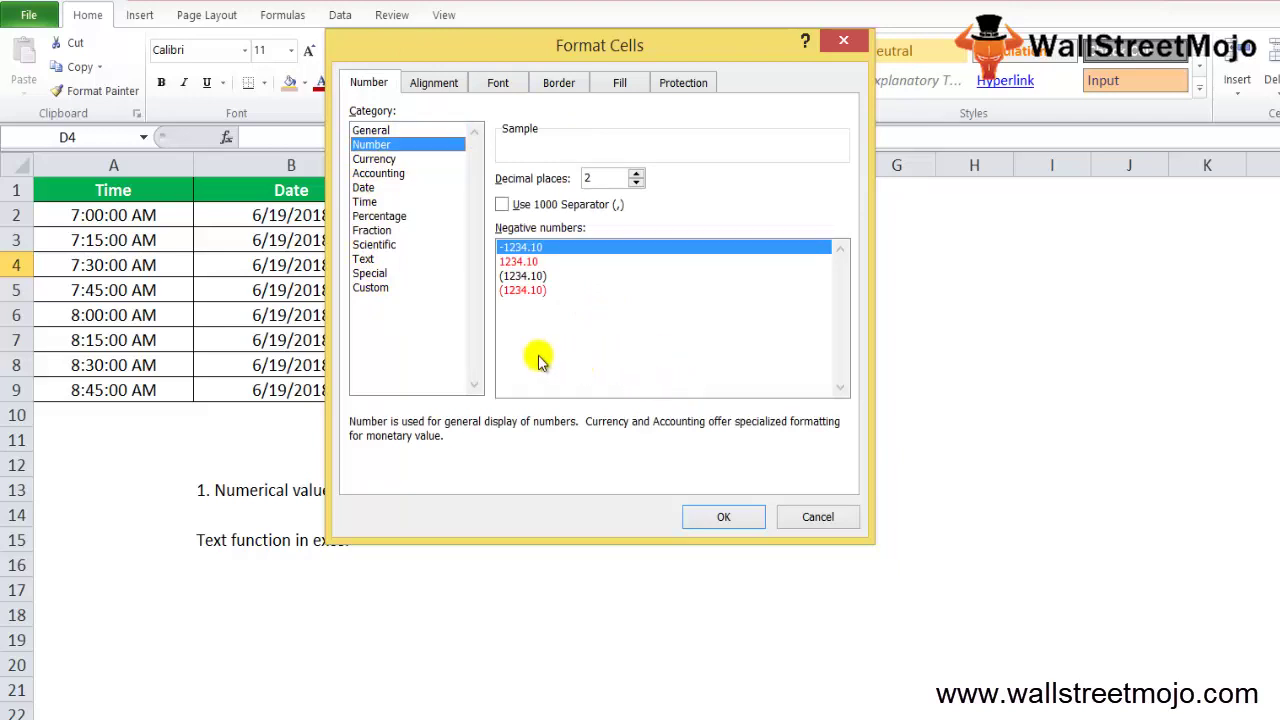
pyautogui.click(372, 288)
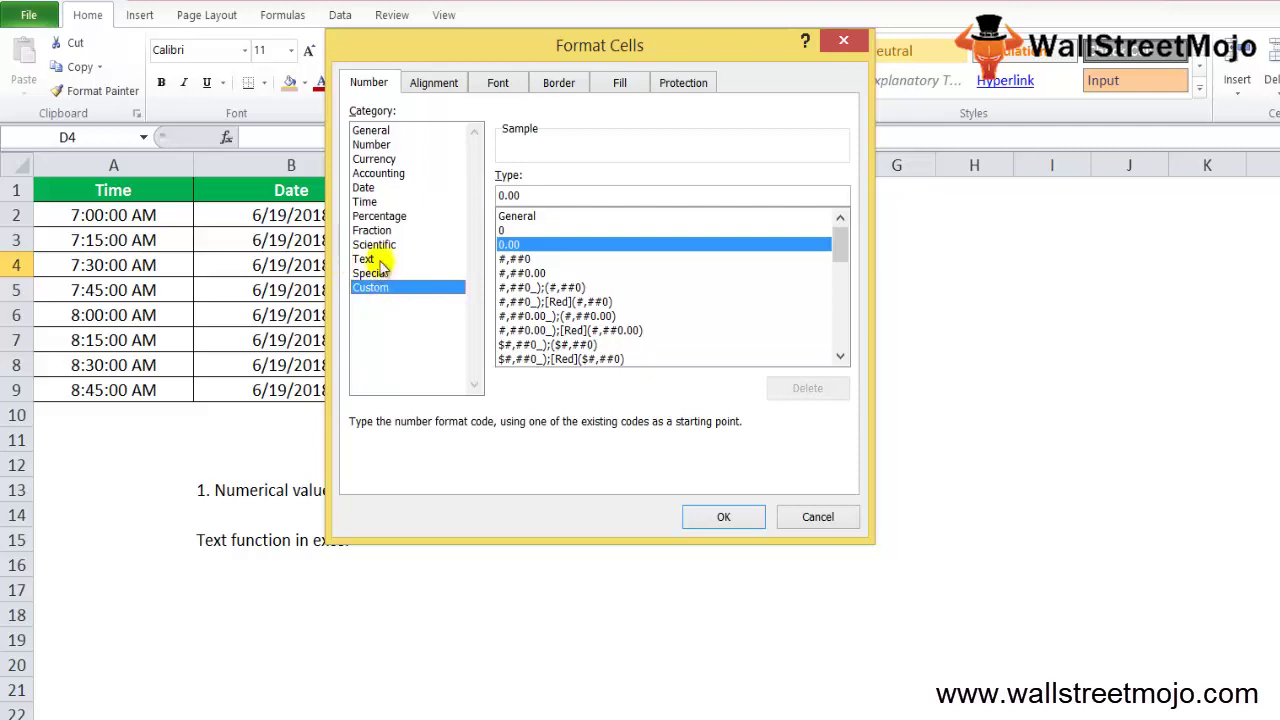
pyautogui.click(363, 188)
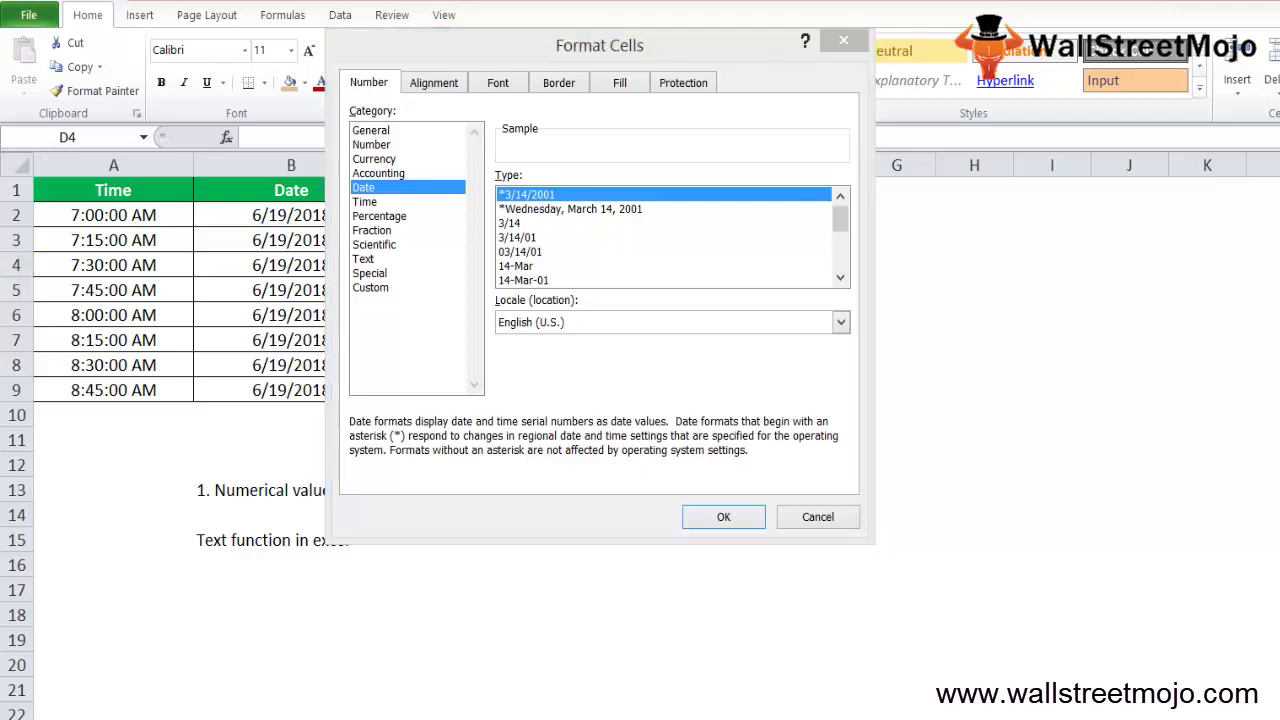
pyautogui.press('Escape')
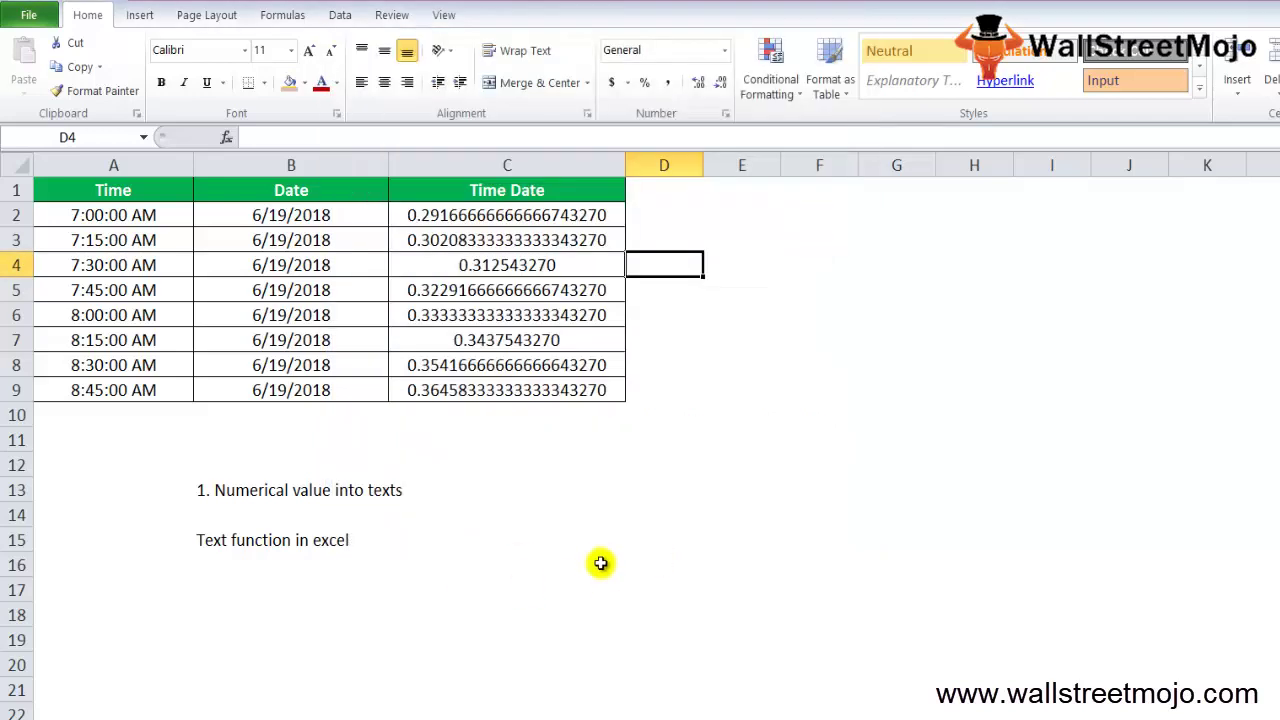
# In cell C2, write the formula =TEXT(A2,"h:MM:SS AM/PM") to convert the first row's time to text.
pyautogui.click(548, 206)
pyautogui.write('=text')
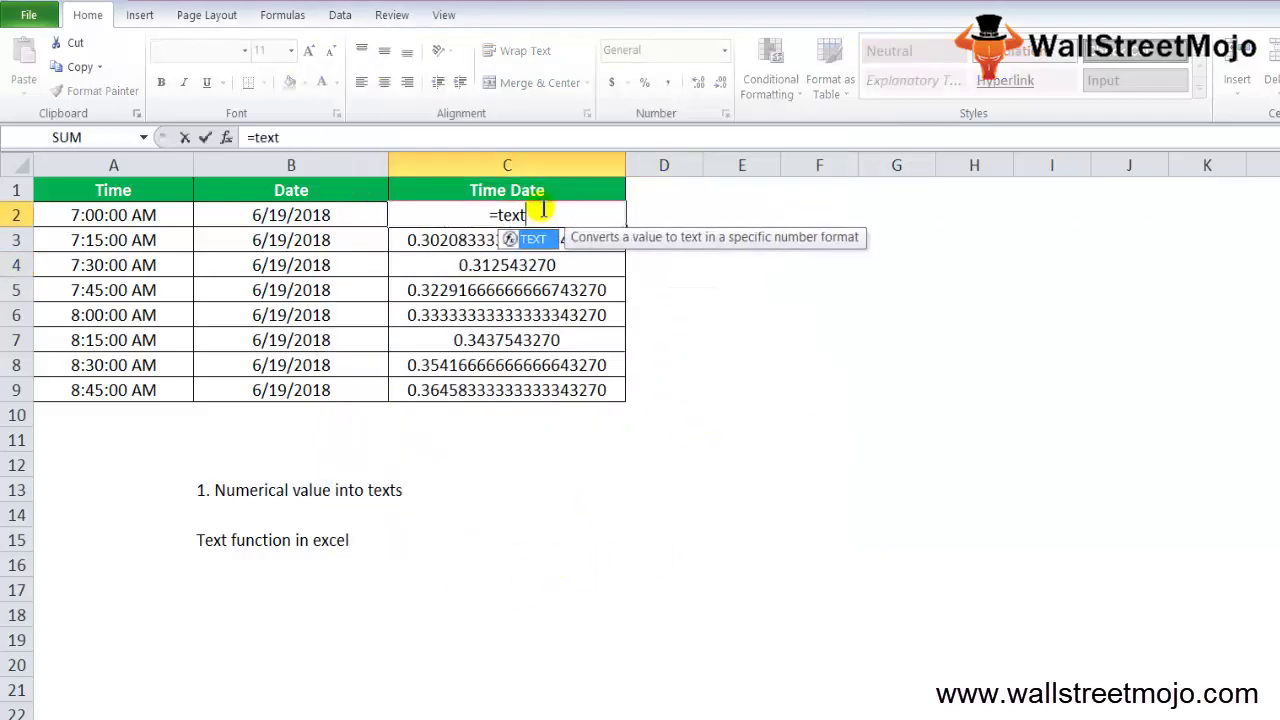
pyautogui.press('Tab')
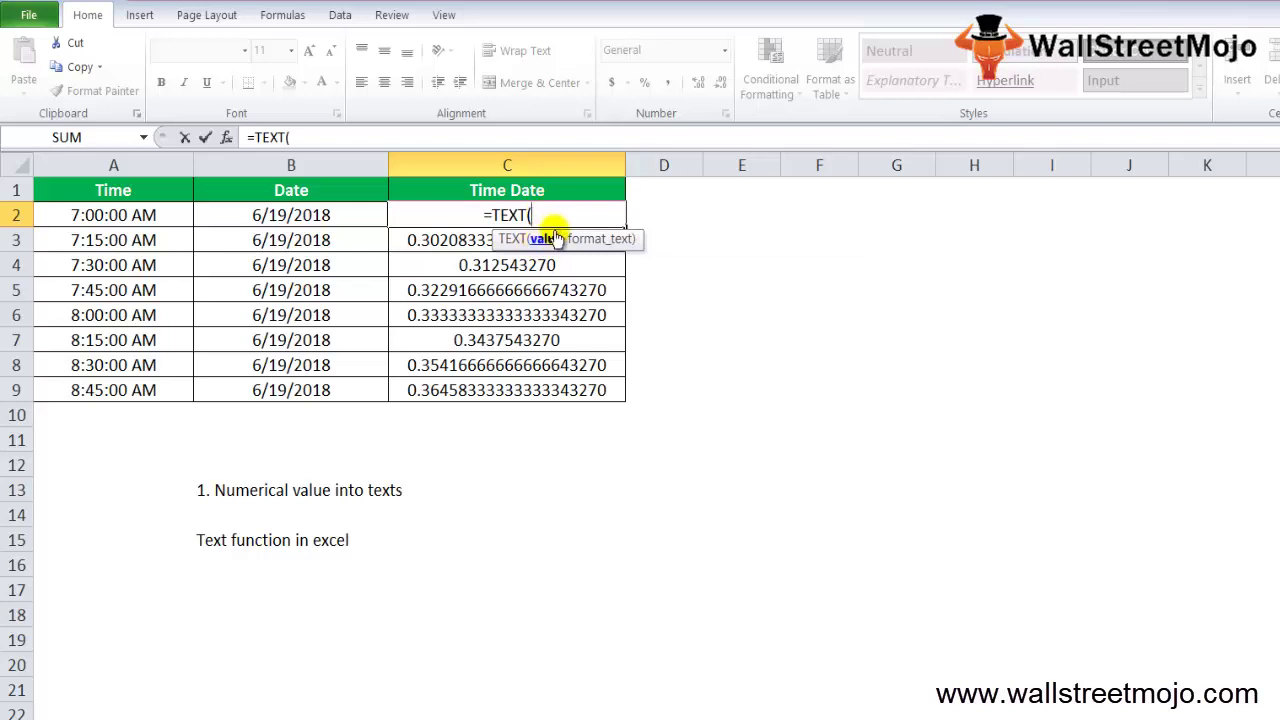
pyautogui.press('Left')
pyautogui.press('Left')
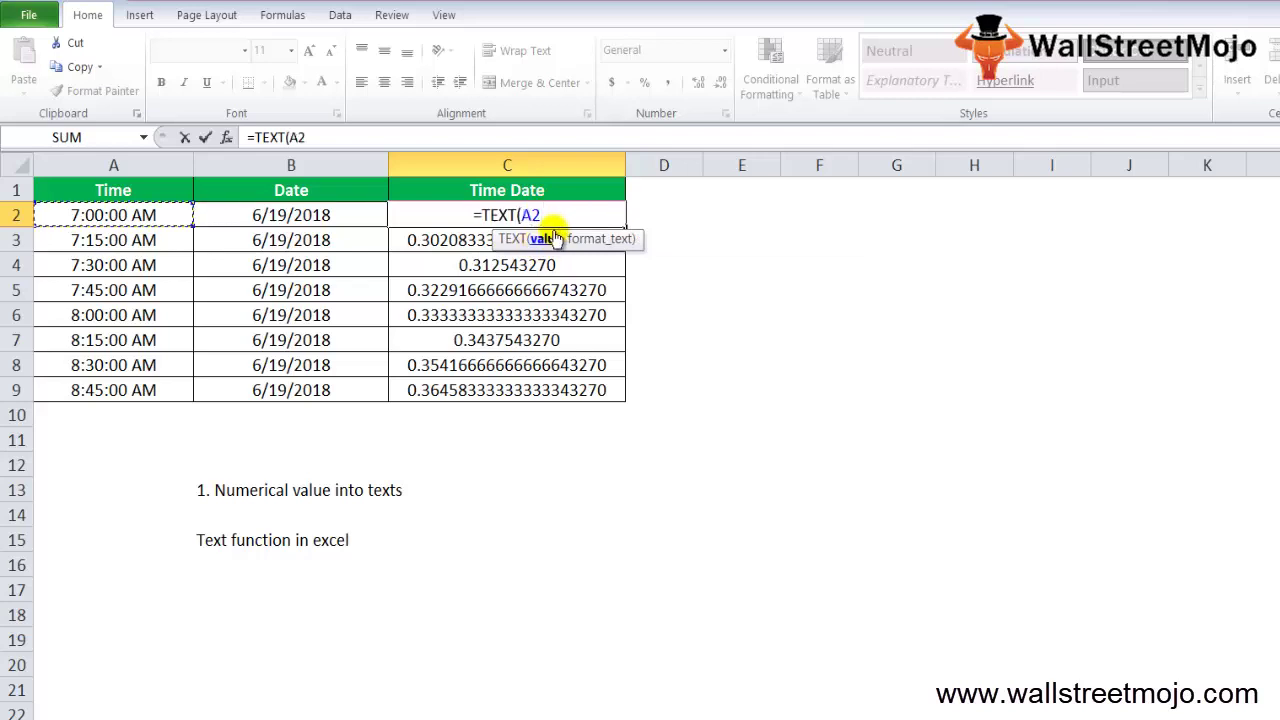
pyautogui.write(',')
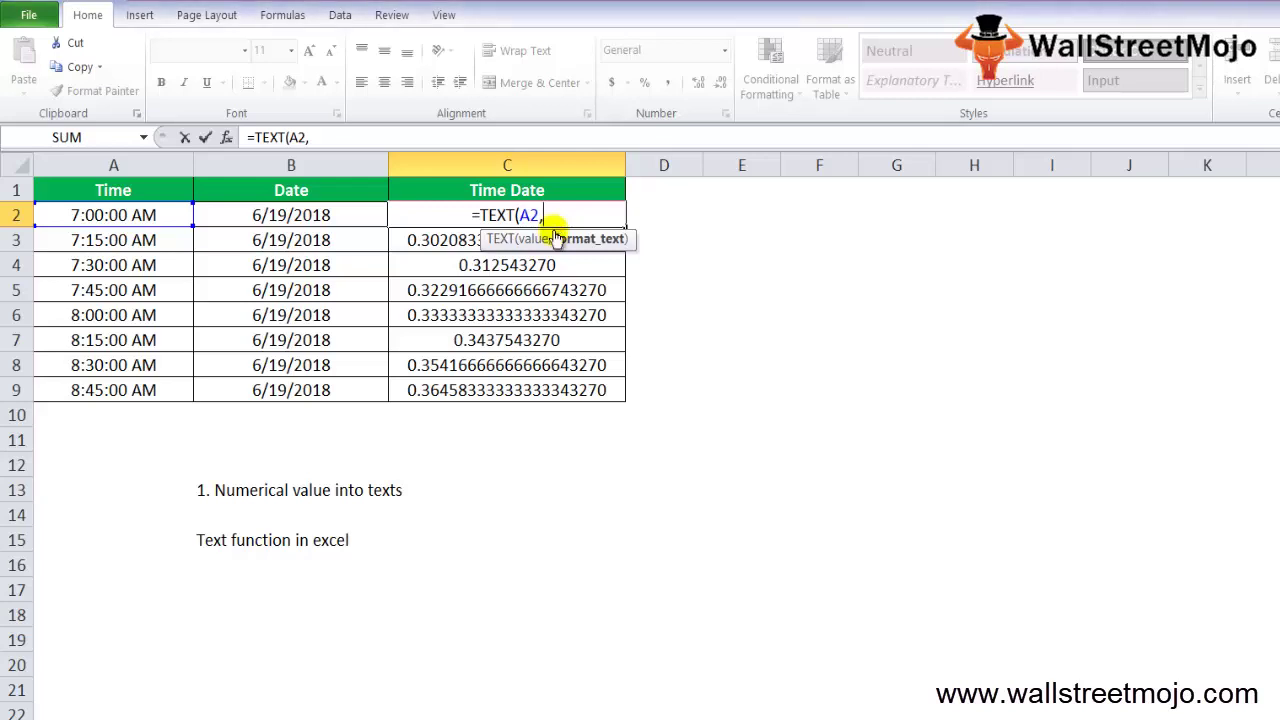
pyautogui.write('"h')
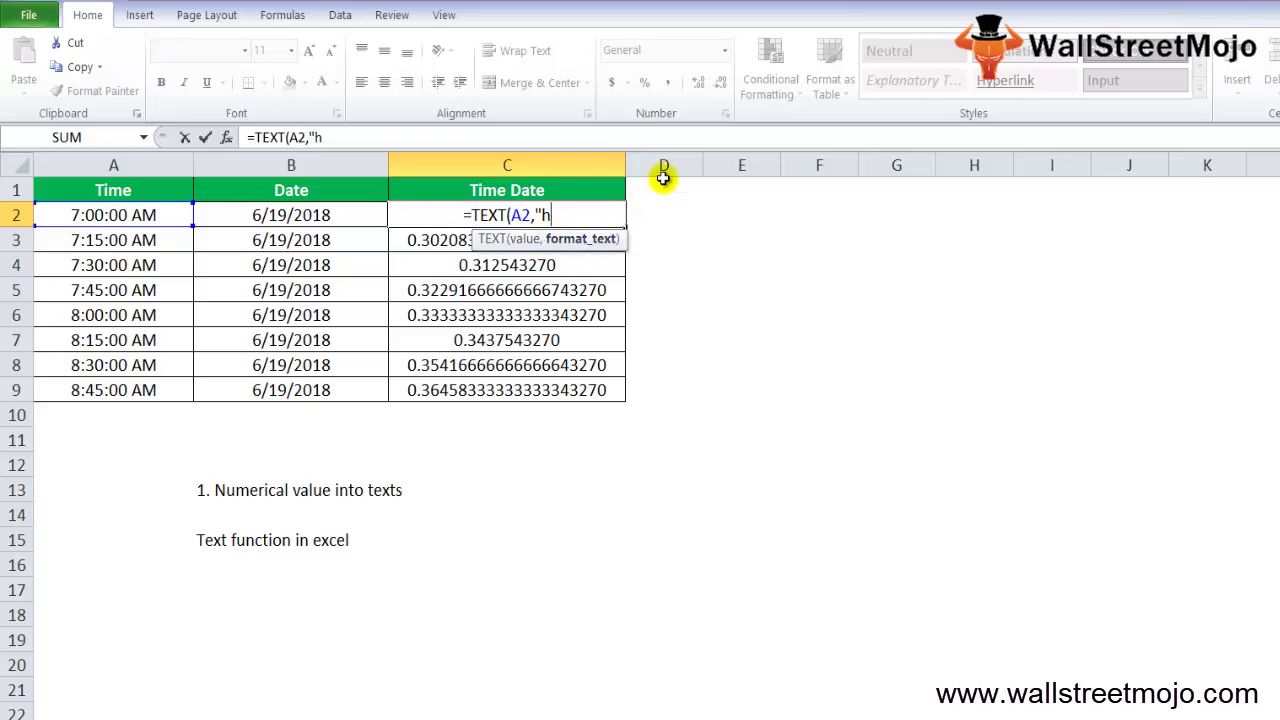
pyautogui.write(':mm:S')
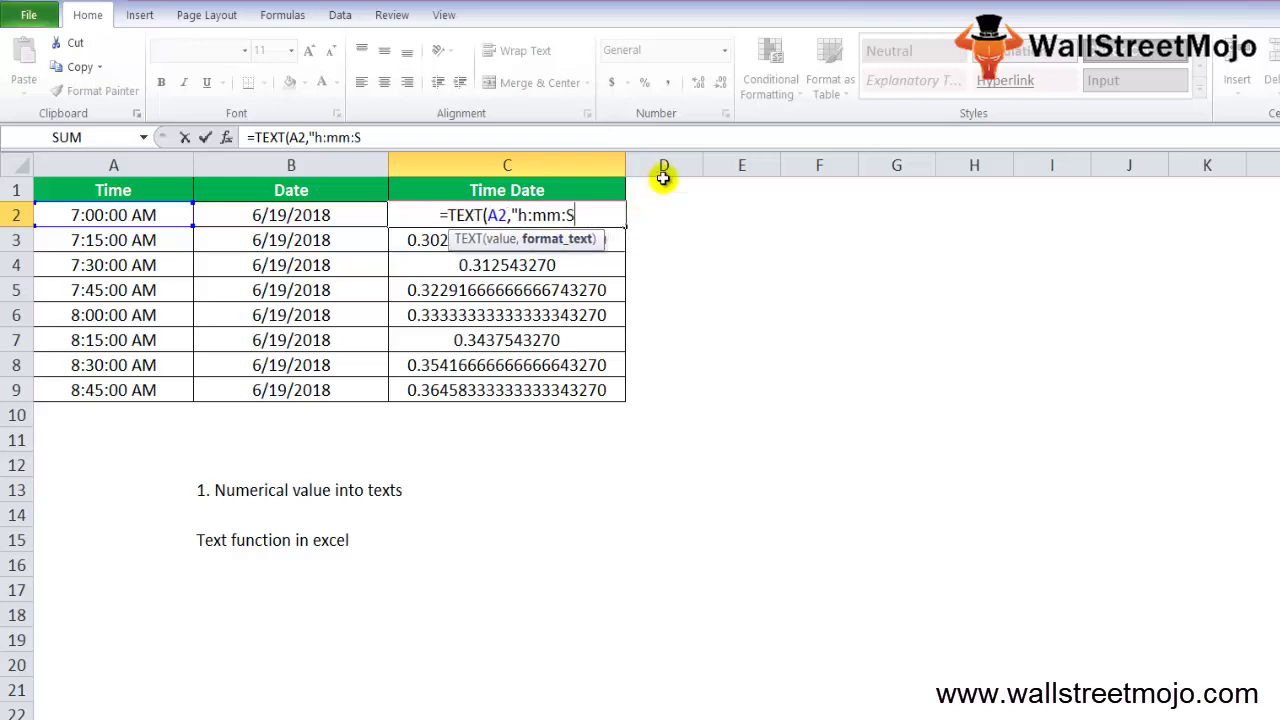
pyautogui.press('BackSpace')
pyautogui.press('BackSpace')
pyautogui.press('BackSpace')
pyautogui.press('BackSpace')
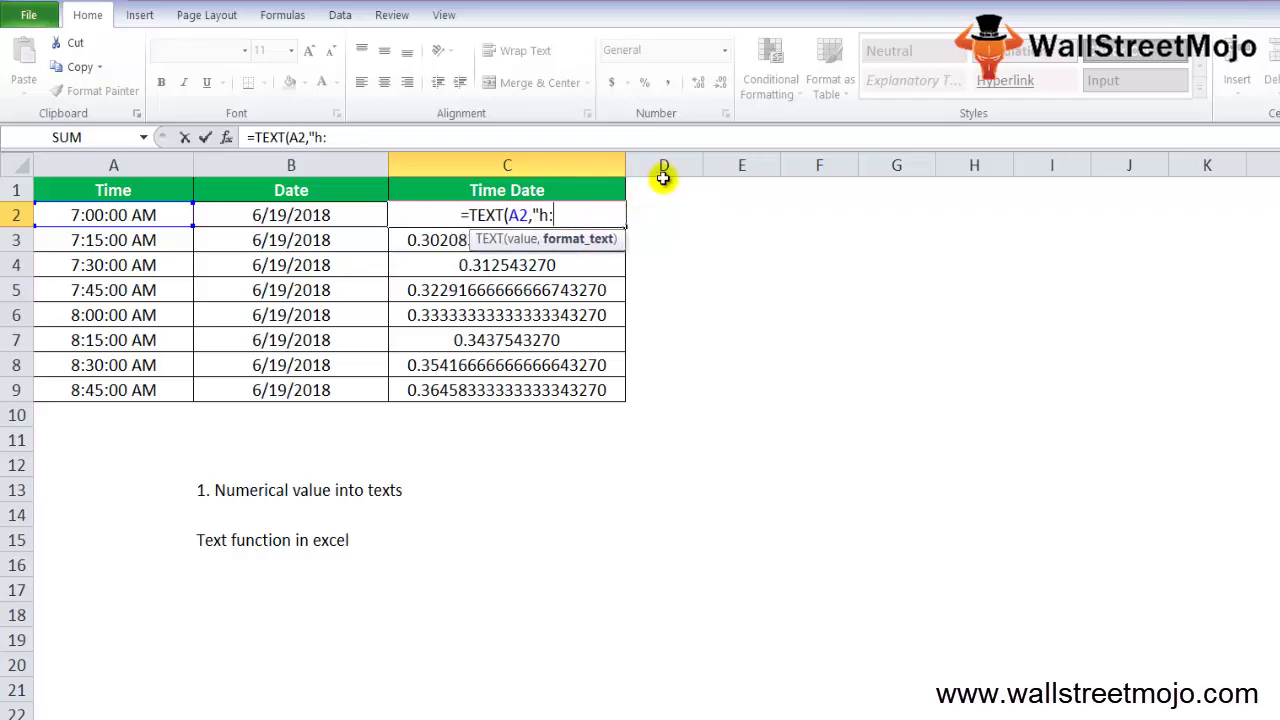
pyautogui.write('MM:SS')
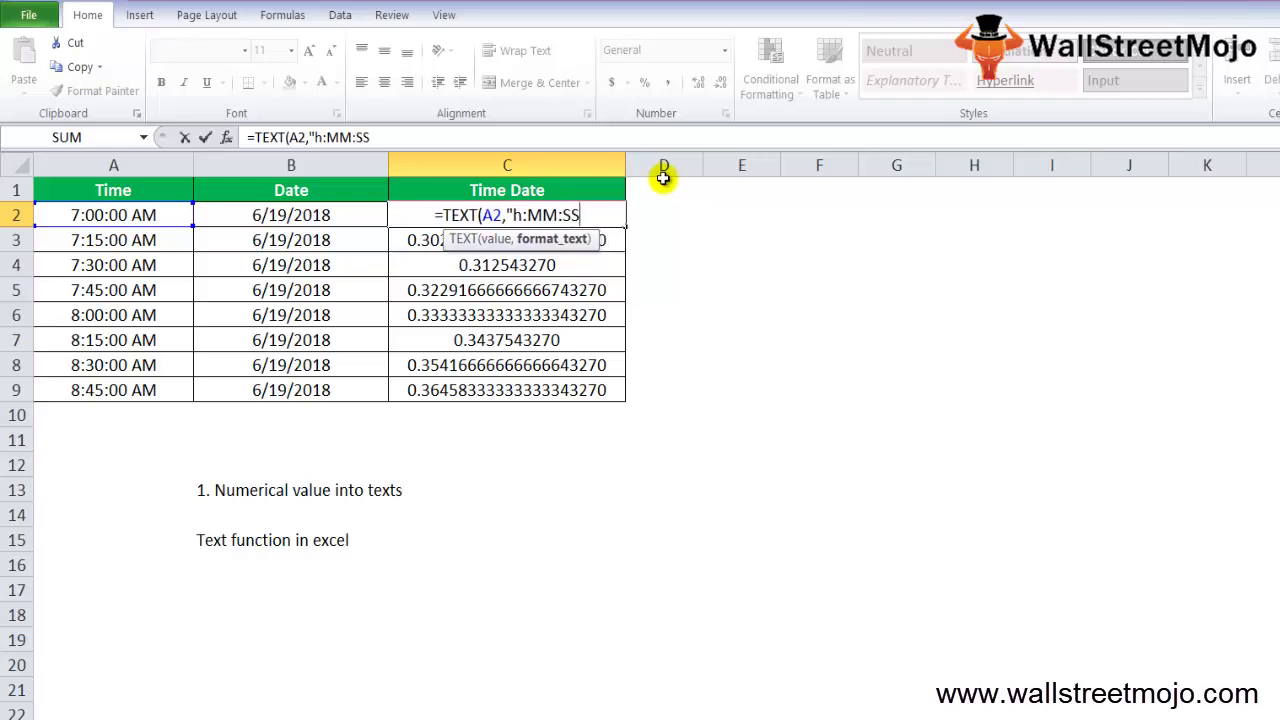
pyautogui.write('a')
pyautogui.press('BackSpace')
pyautogui.write('AM/PM')
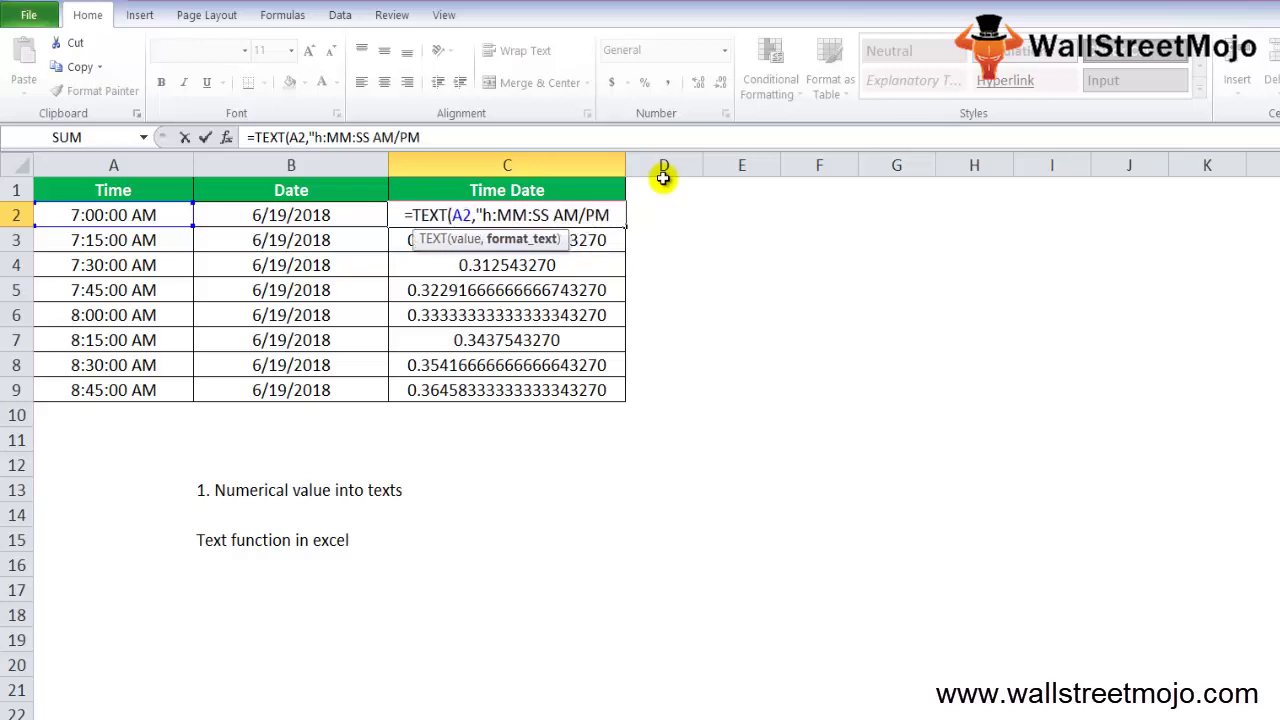
pyautogui.write('"')
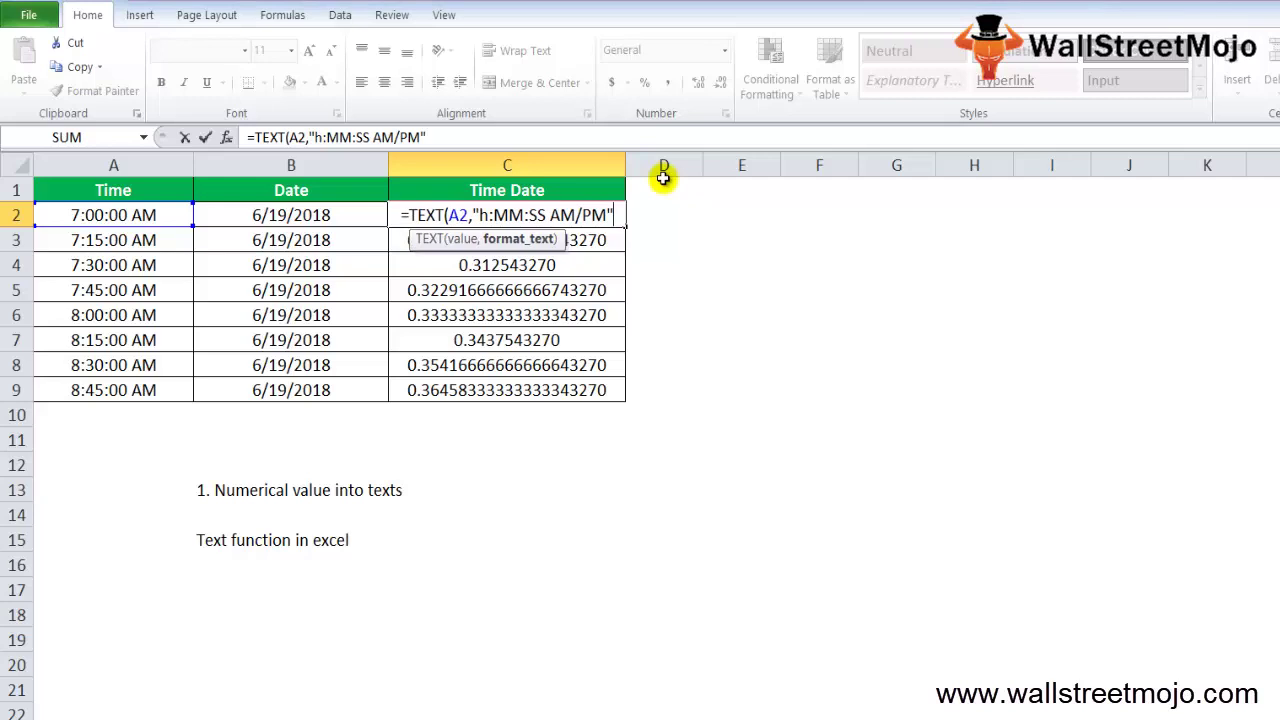
pyautogui.write(')')
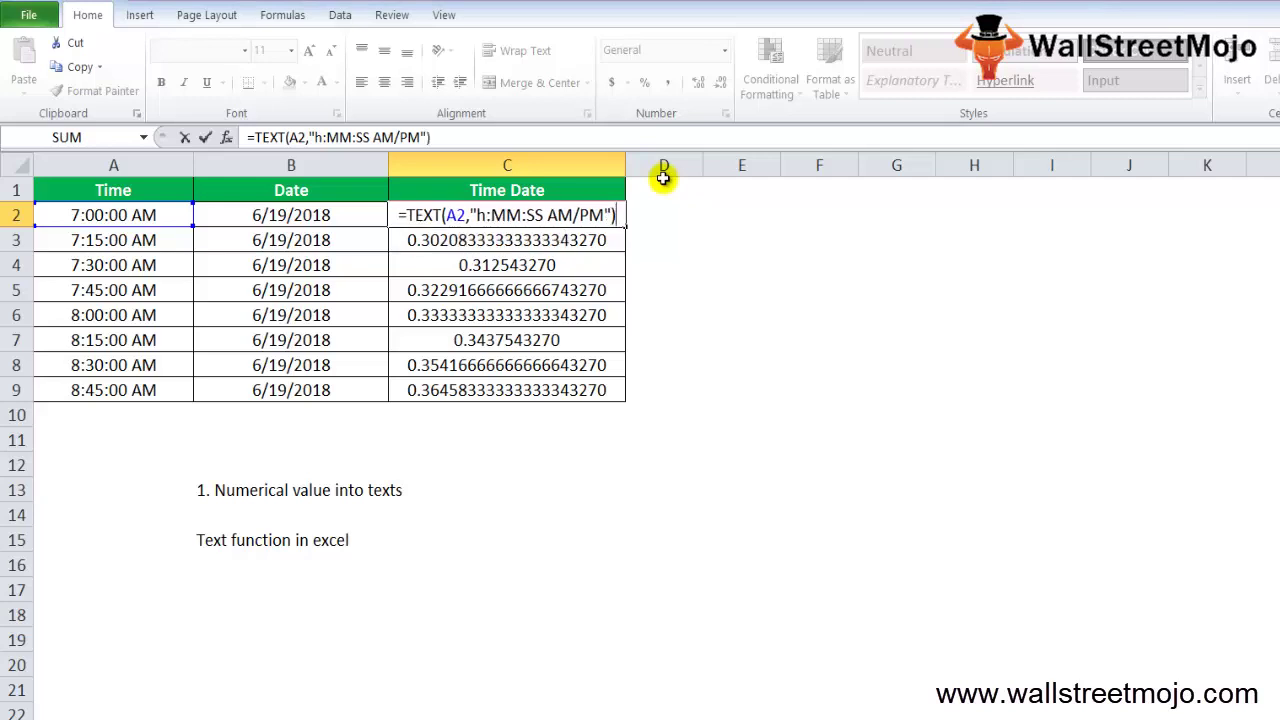
pyautogui.write('&')
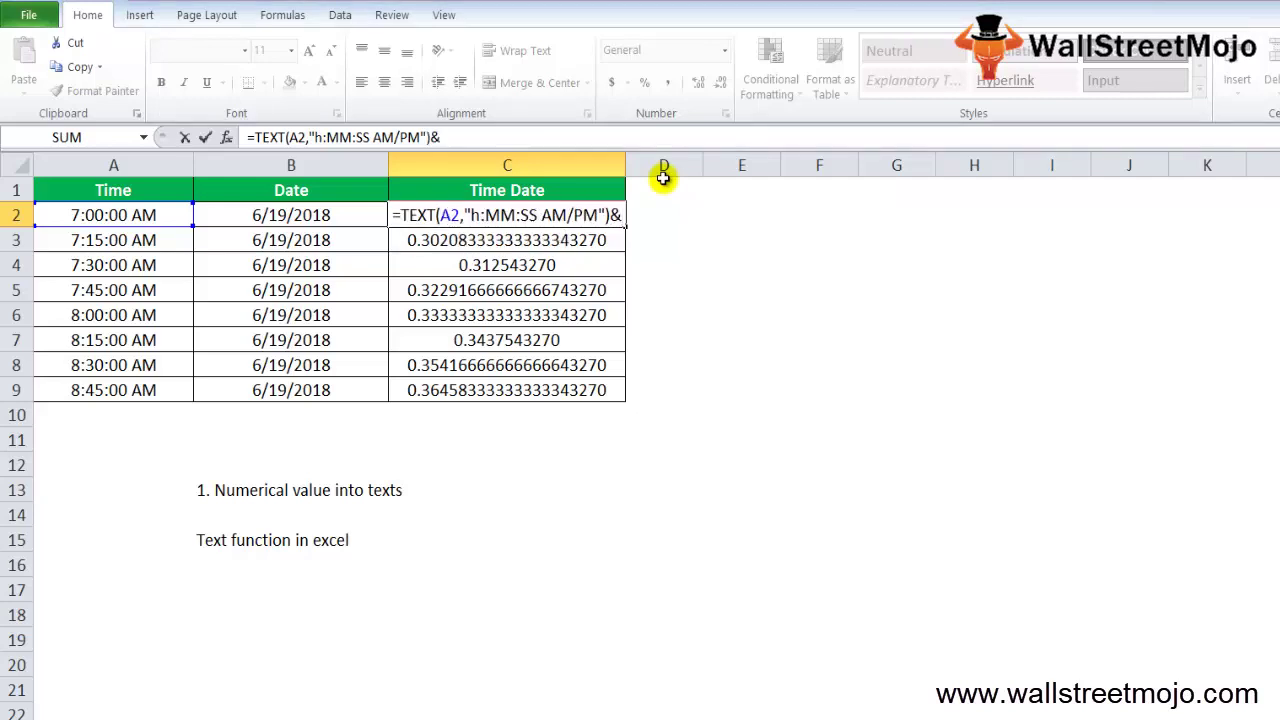
pyautogui.write('"')
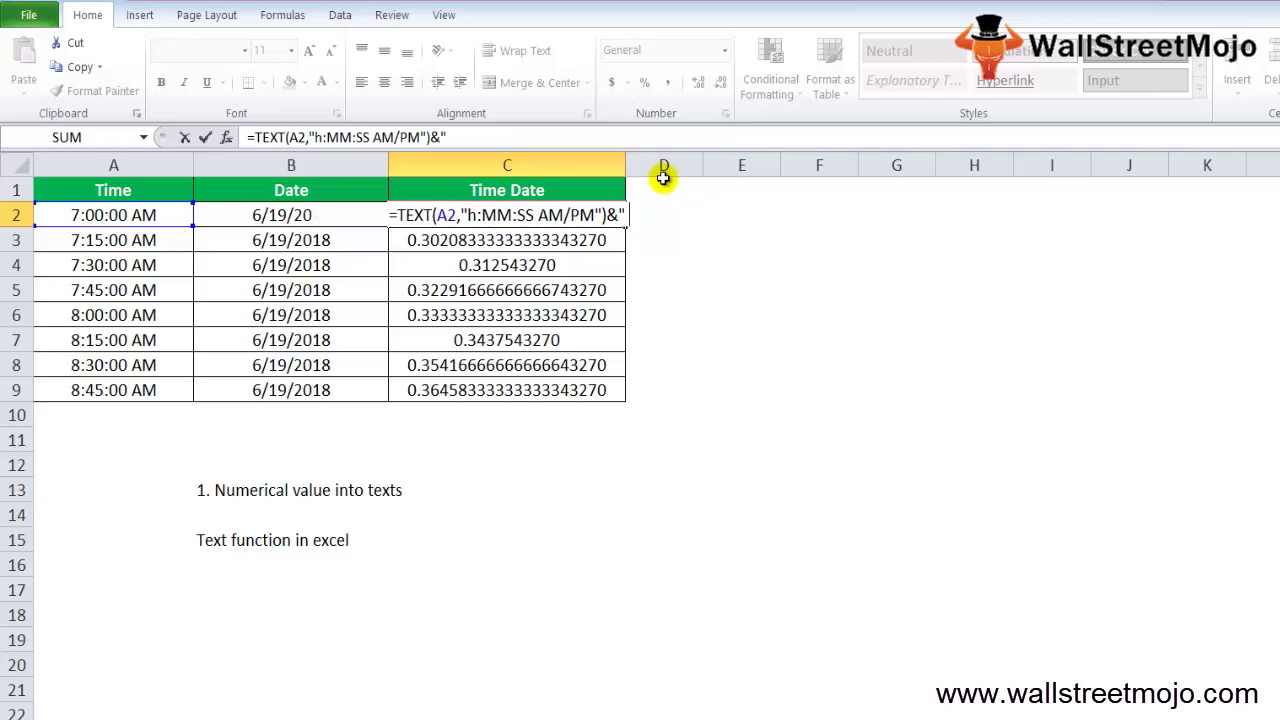
pyautogui.write(' "&')
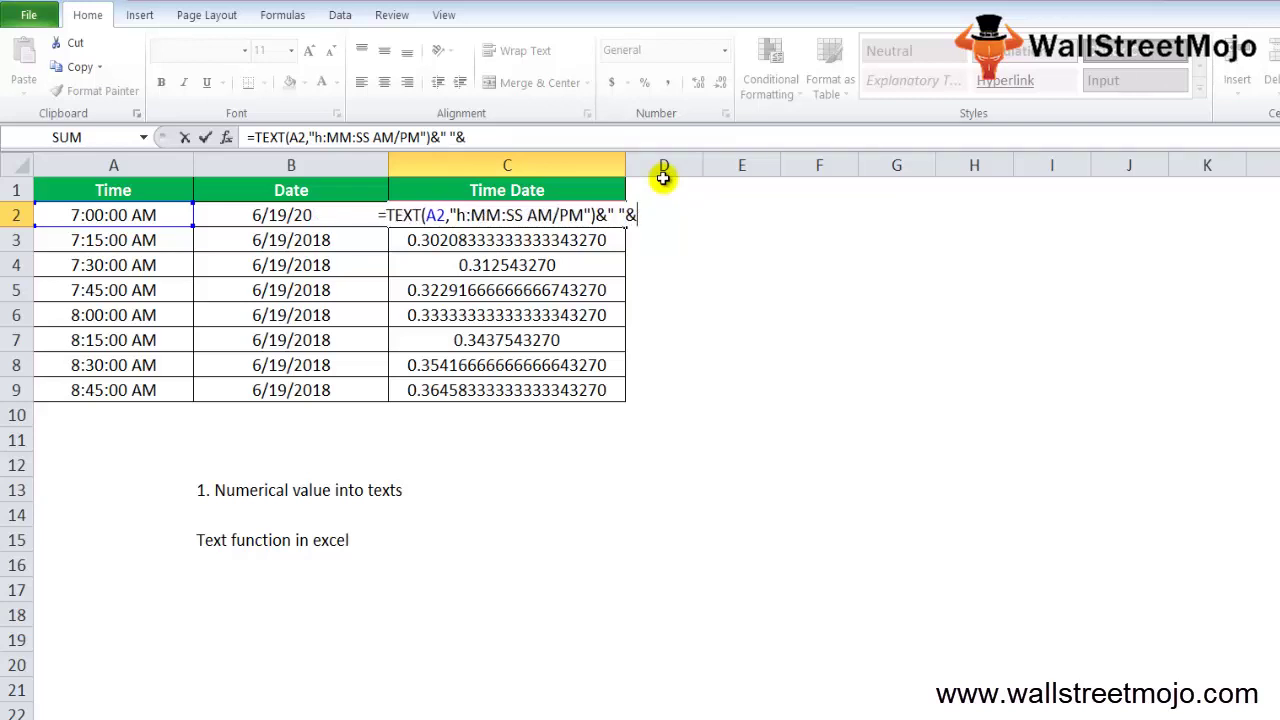
pyautogui.write('TEXT(')
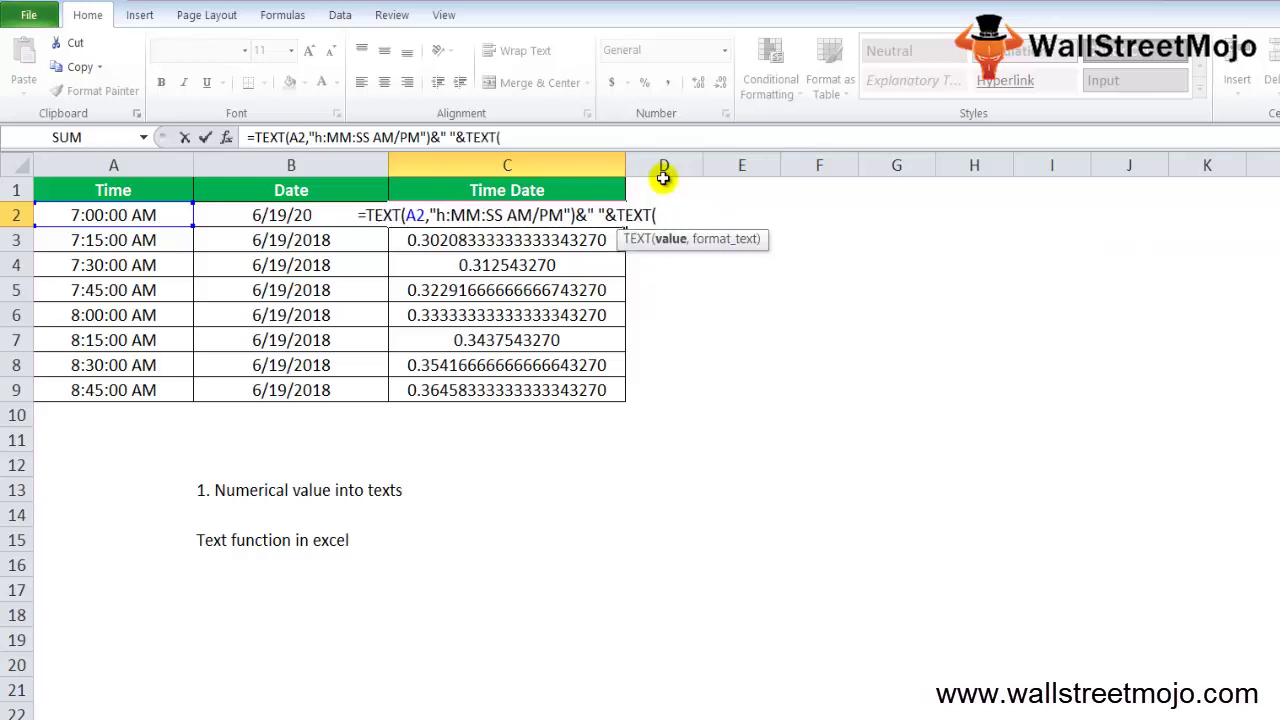
pyautogui.press('BackSpace')
pyautogui.press('BackSpace')
pyautogui.press('BackSpace')
pyautogui.press('BackSpace')
pyautogui.press('BackSpace')
pyautogui.press('BackSpace')
pyautogui.press('BackSpace')
pyautogui.press('BackSpace')
pyautogui.press('BackSpace')
pyautogui.press('BackSpace')
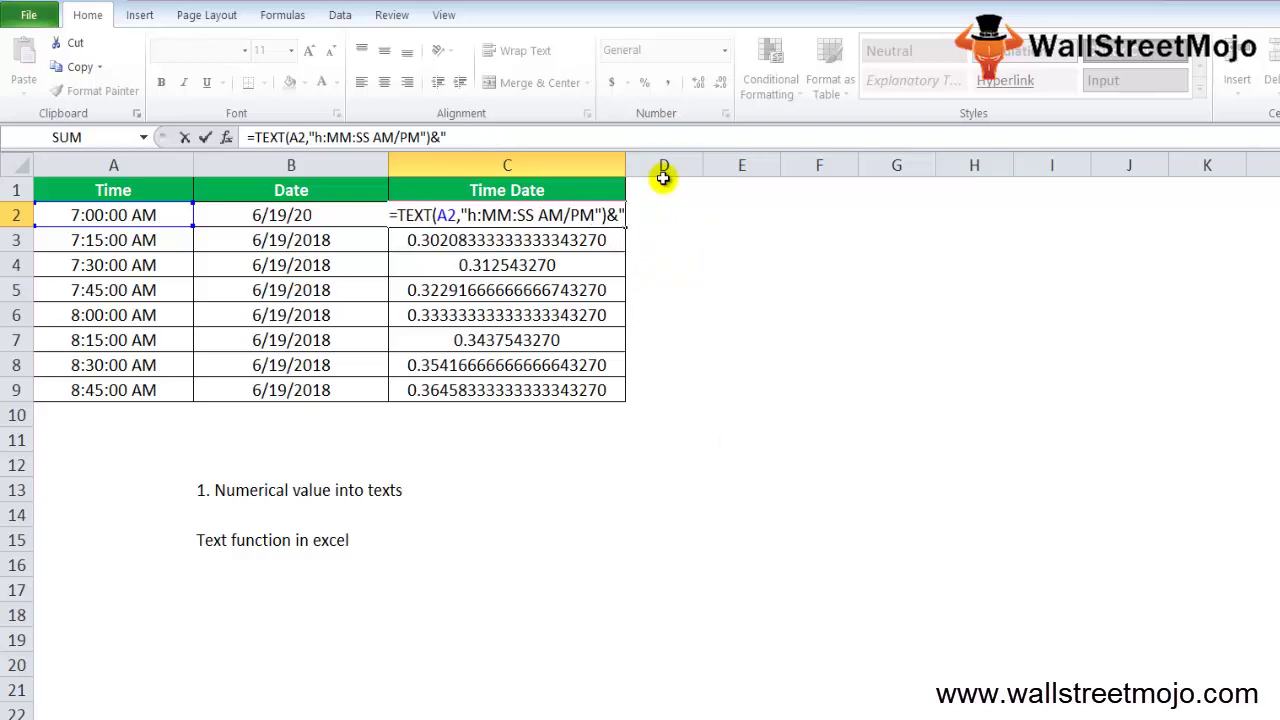
# Commit the time-only TEXT formula in C2 and review its arguments without changing them.
pyautogui.hotkey('ctrl', 'Return')
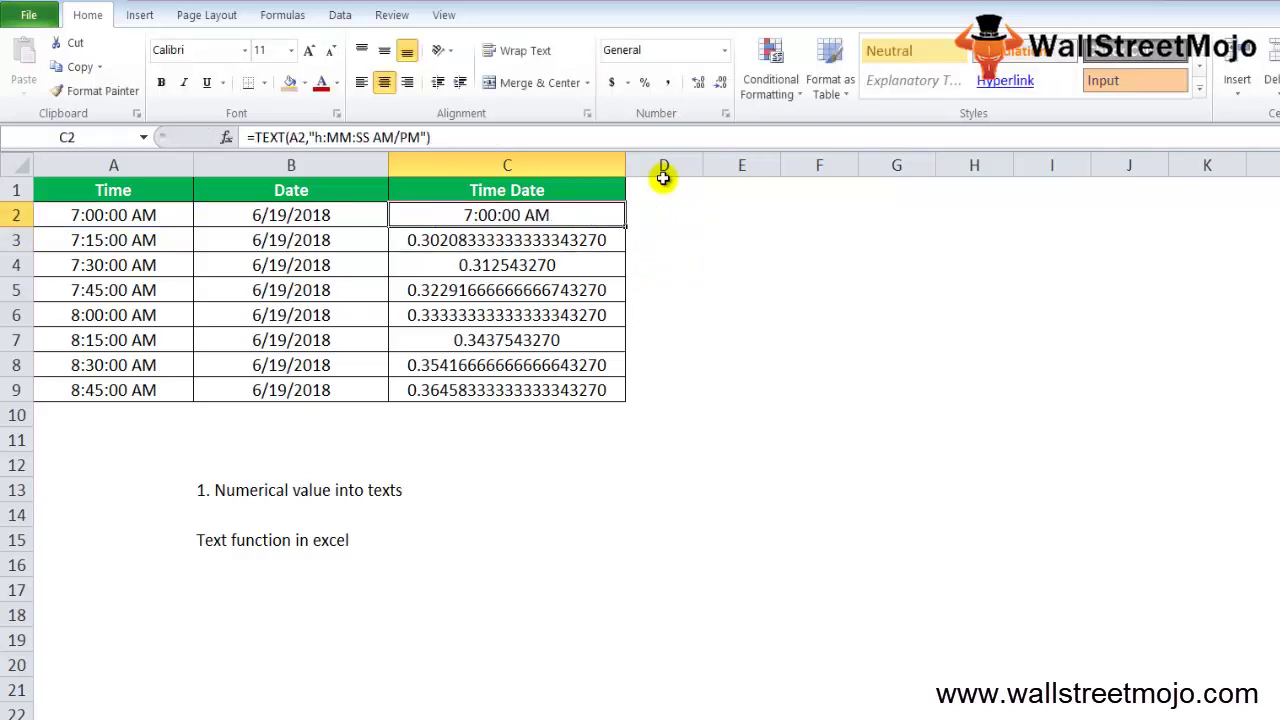
pyautogui.press('F2')
pyautogui.press('Escape')
pyautogui.press('F2')
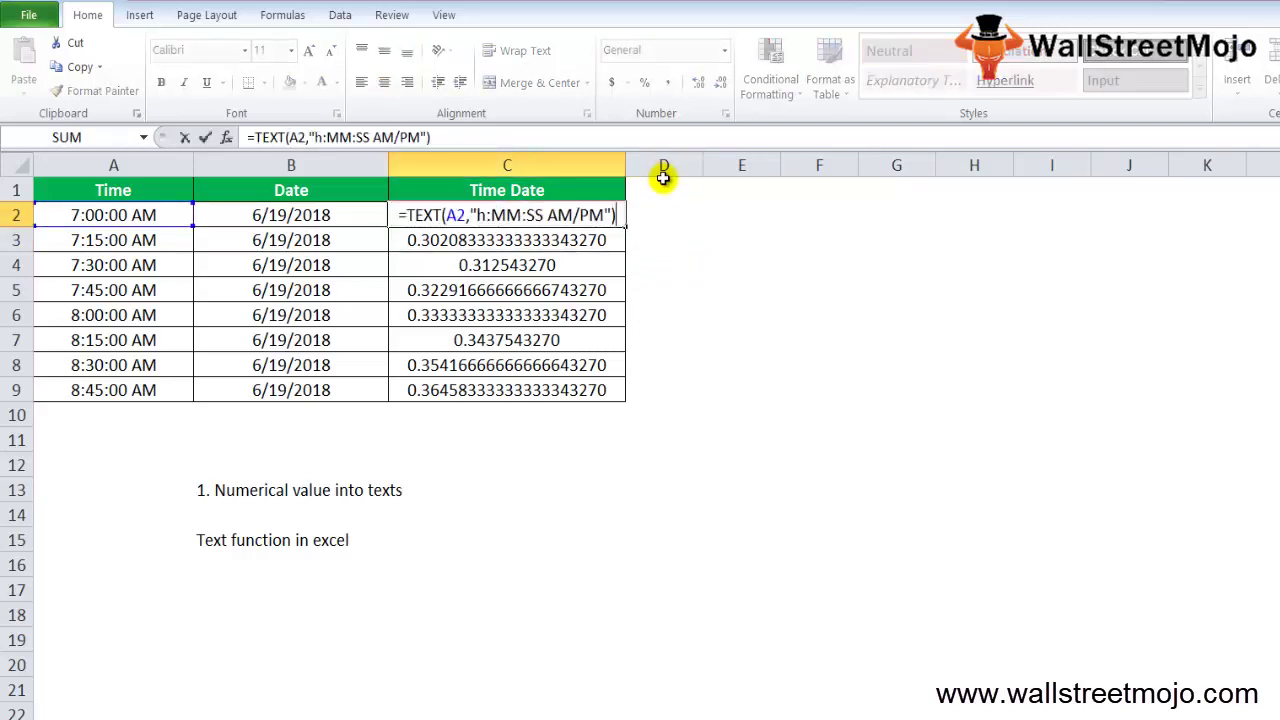
pyautogui.press('Escape')
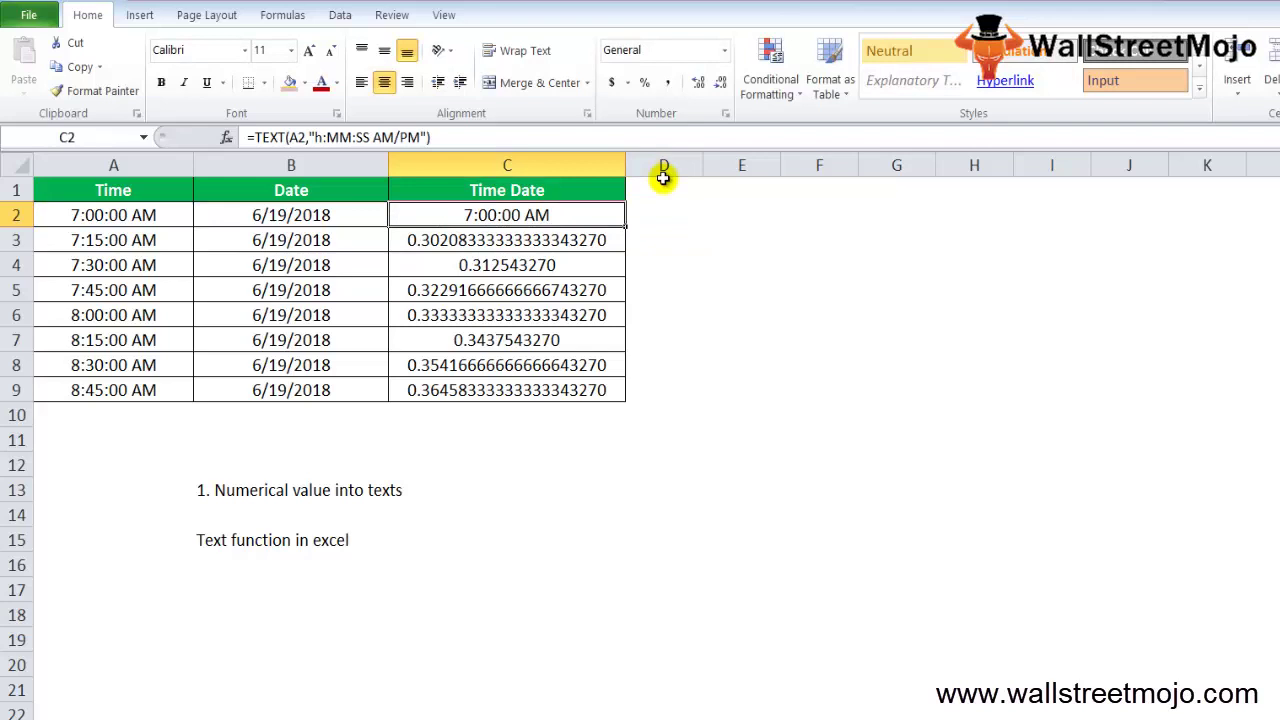
pyautogui.press('F2')
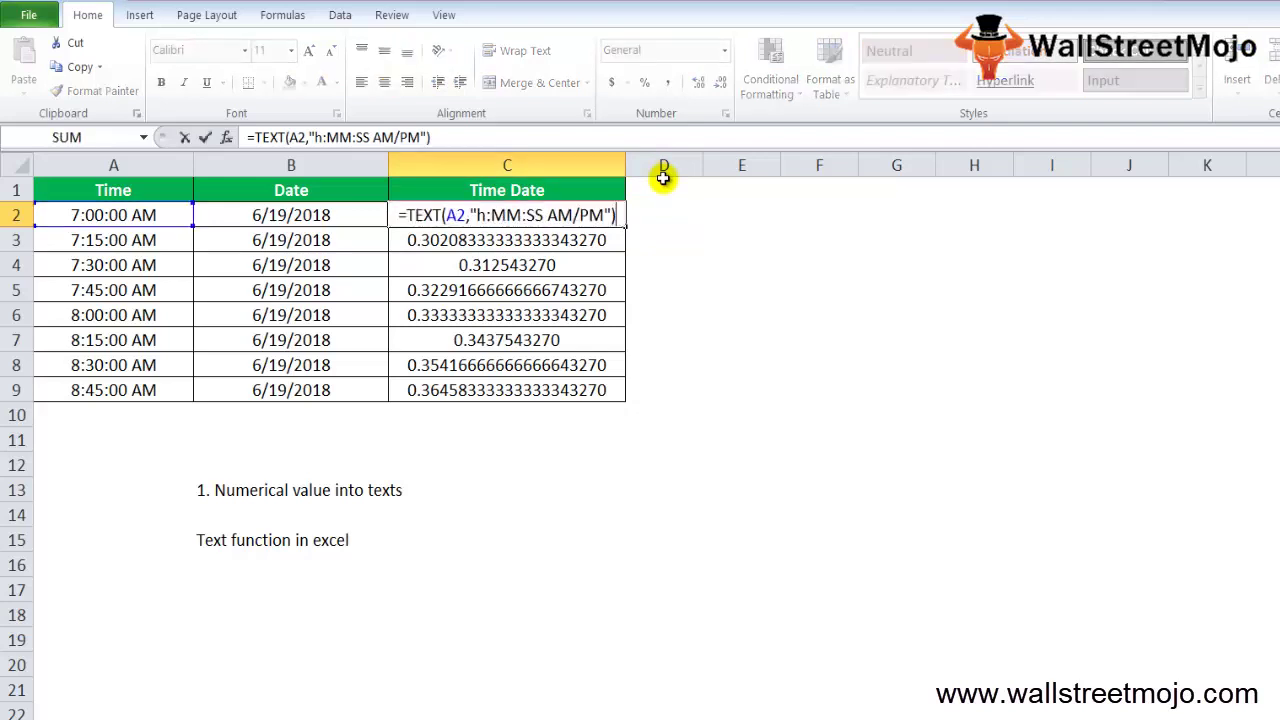
pyautogui.press('Escape')
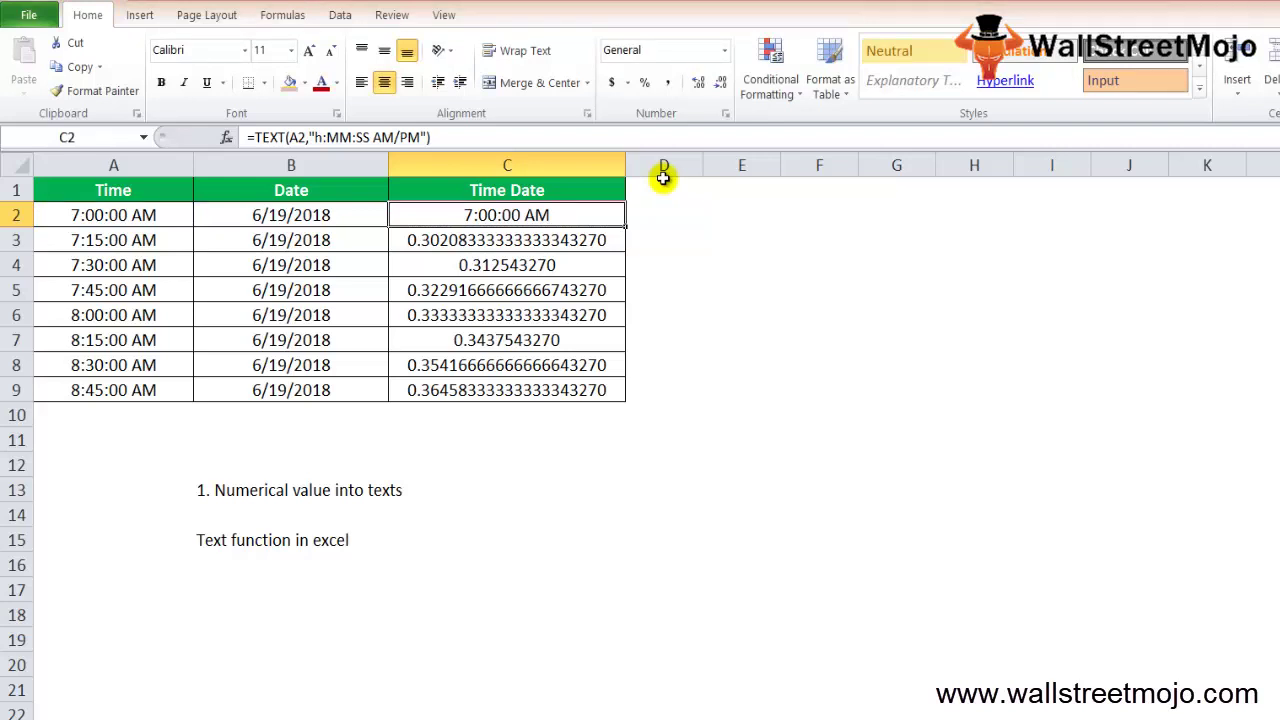
# Extend the C2 formula with &" "&TEXT(B2,"M/D/YYYY") to append a space and the date as text.
pyautogui.press('F2')
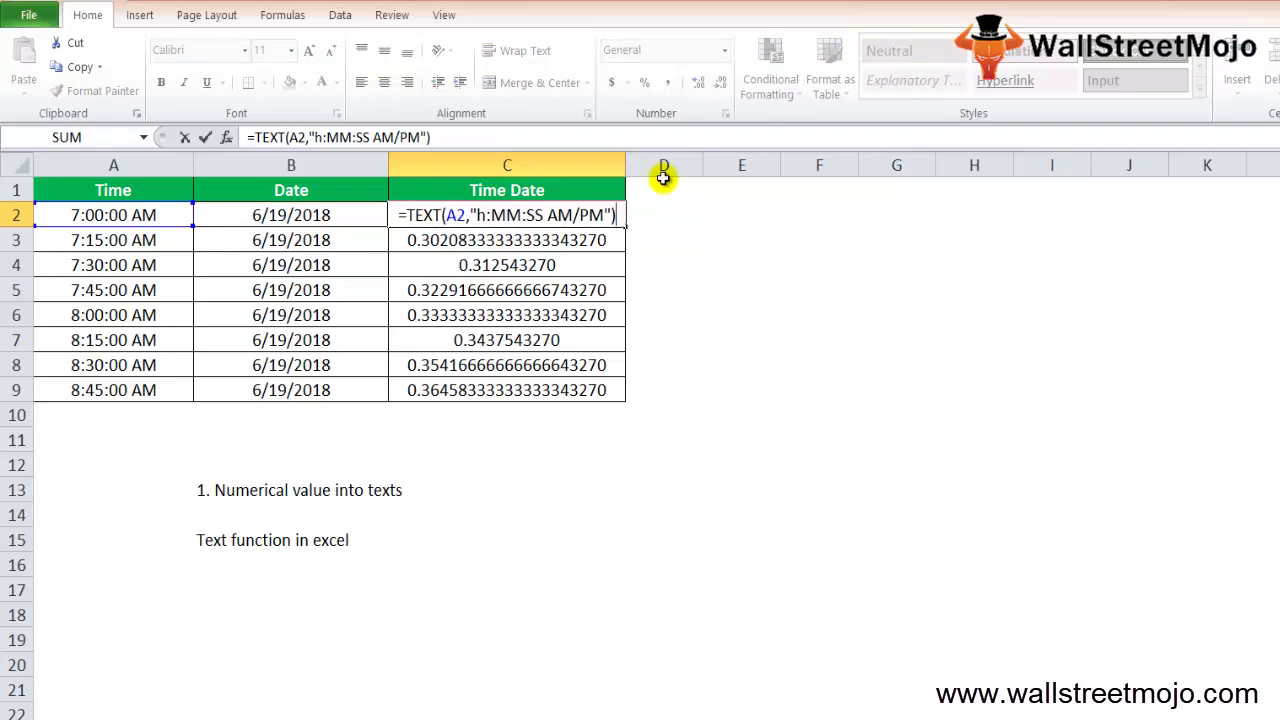
pyautogui.write('&')
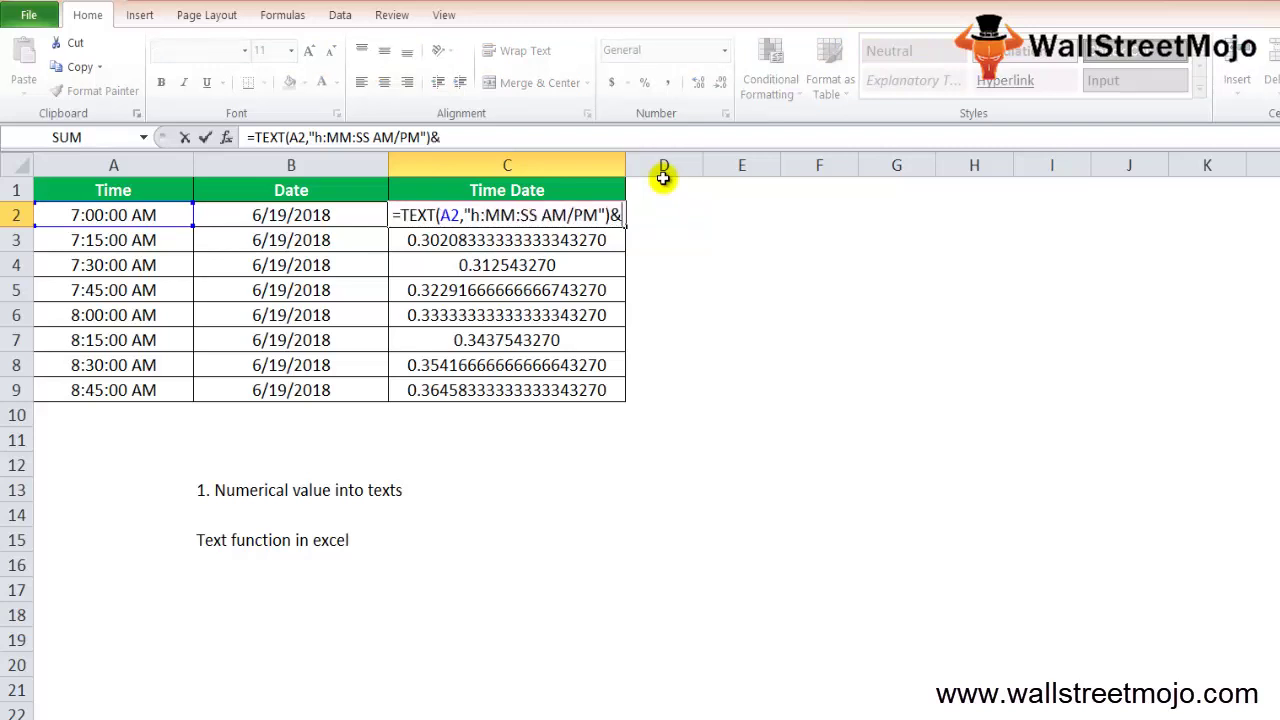
pyautogui.write('" "')
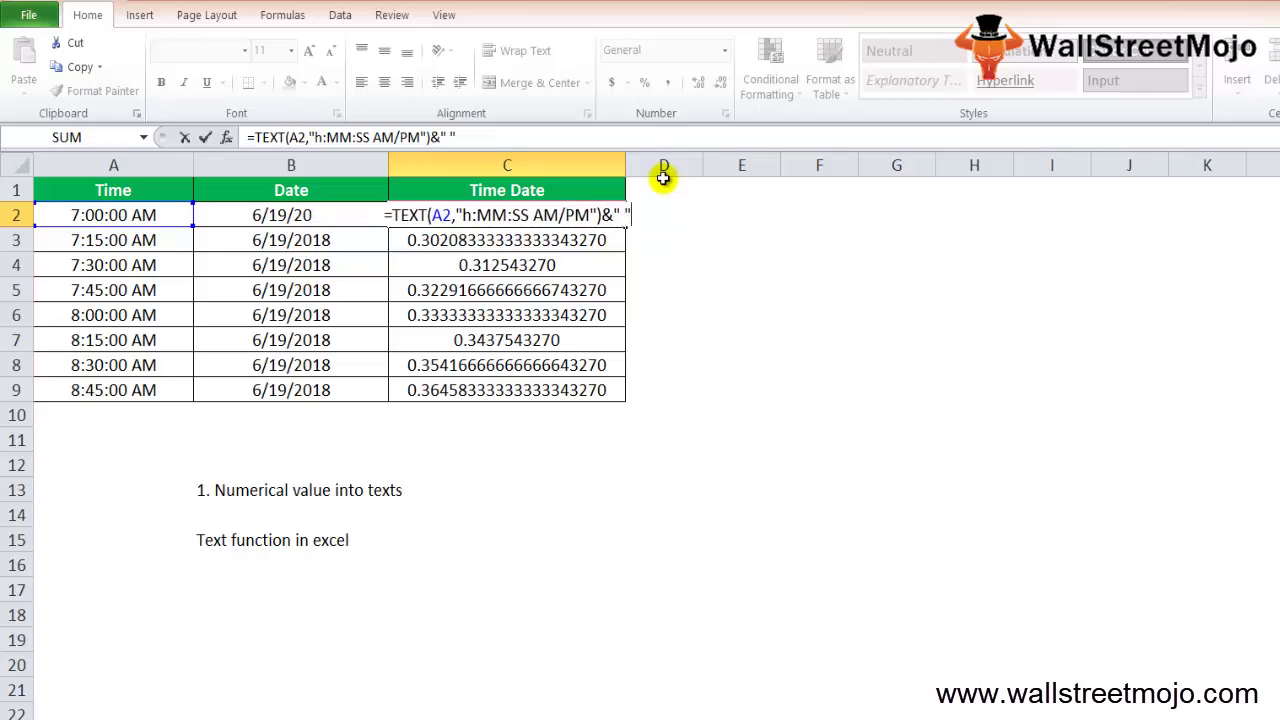
pyautogui.write('&TEXT(')
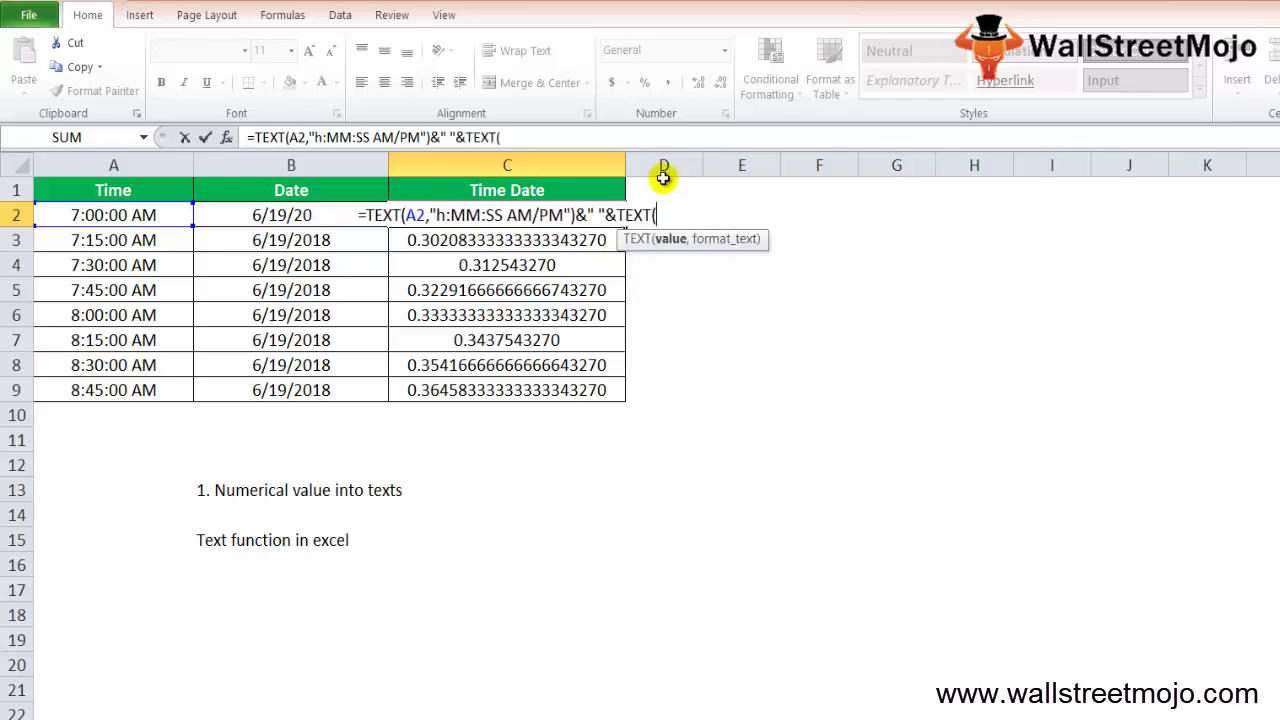
pyautogui.click(275, 214)
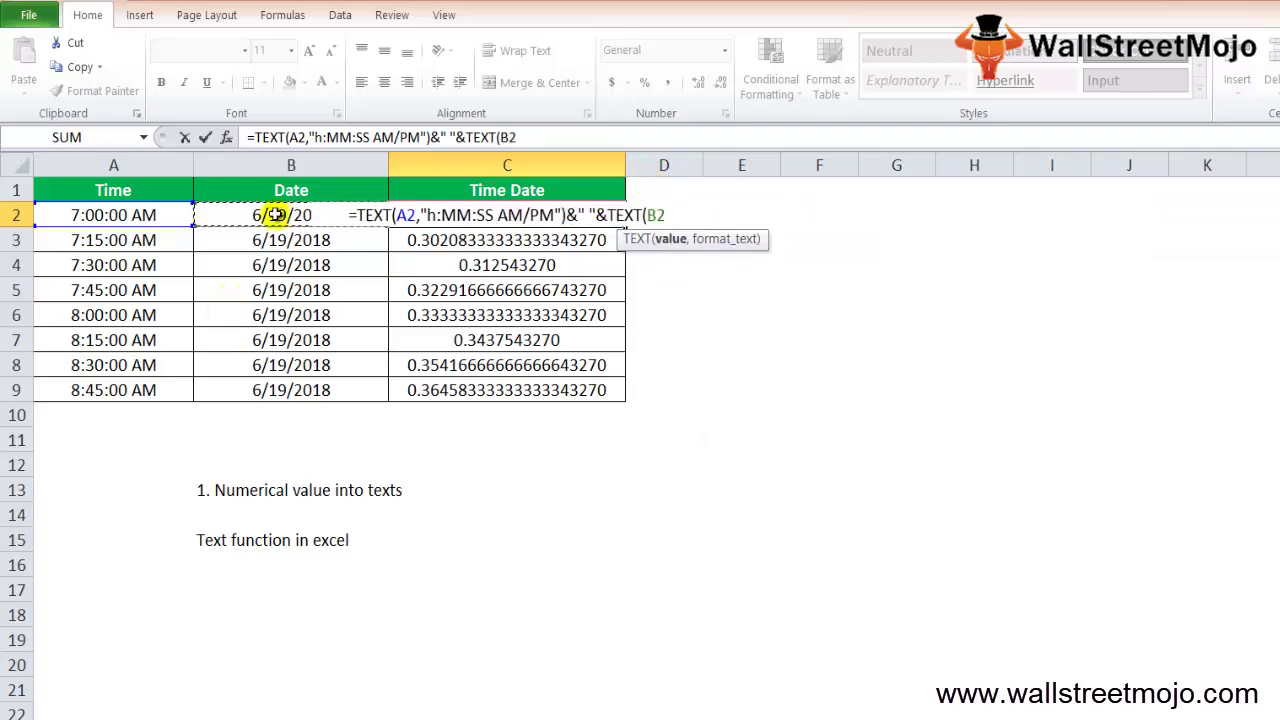
pyautogui.write(',')
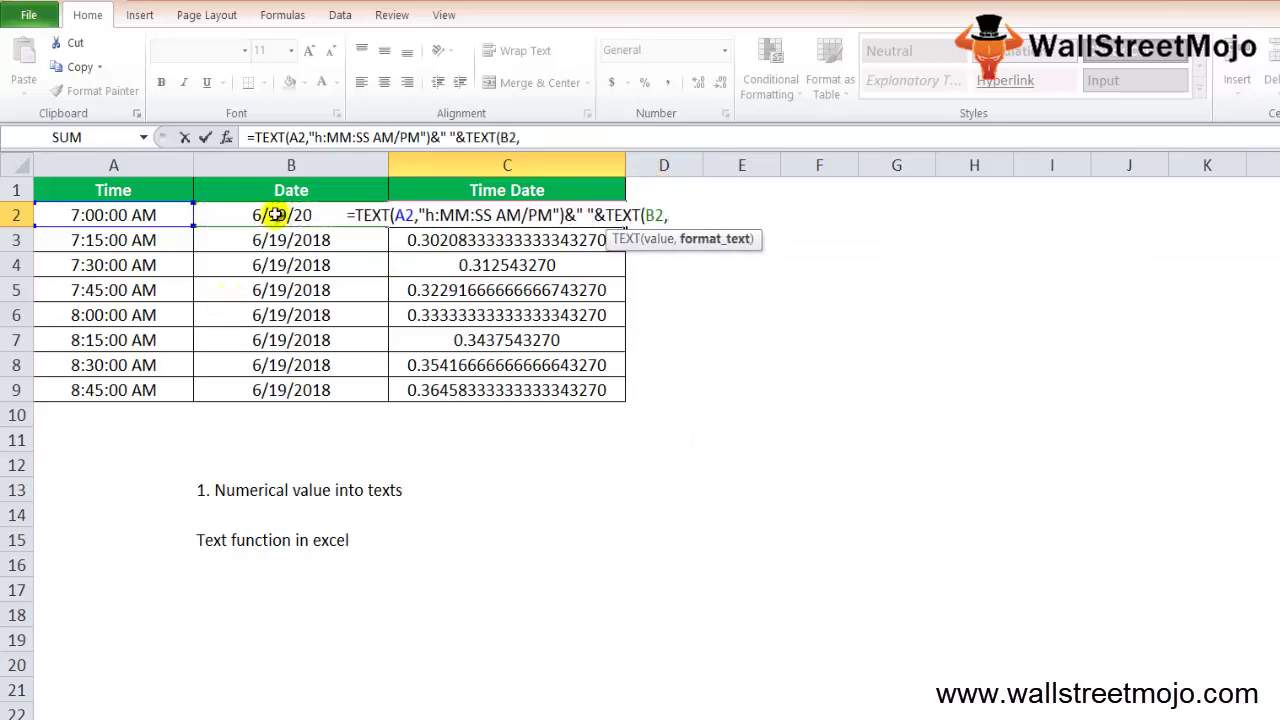
pyautogui.write('"')
pyautogui.press('BackSpace')
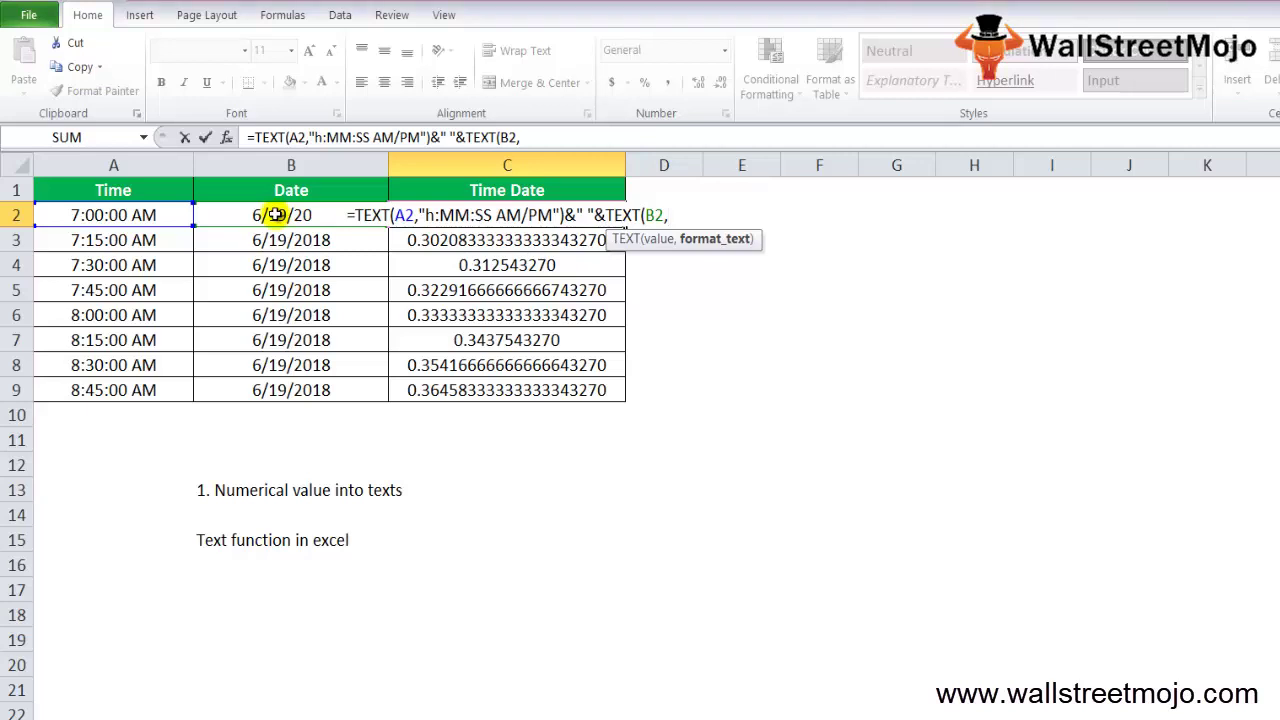
pyautogui.write('"M/D/YYYY')
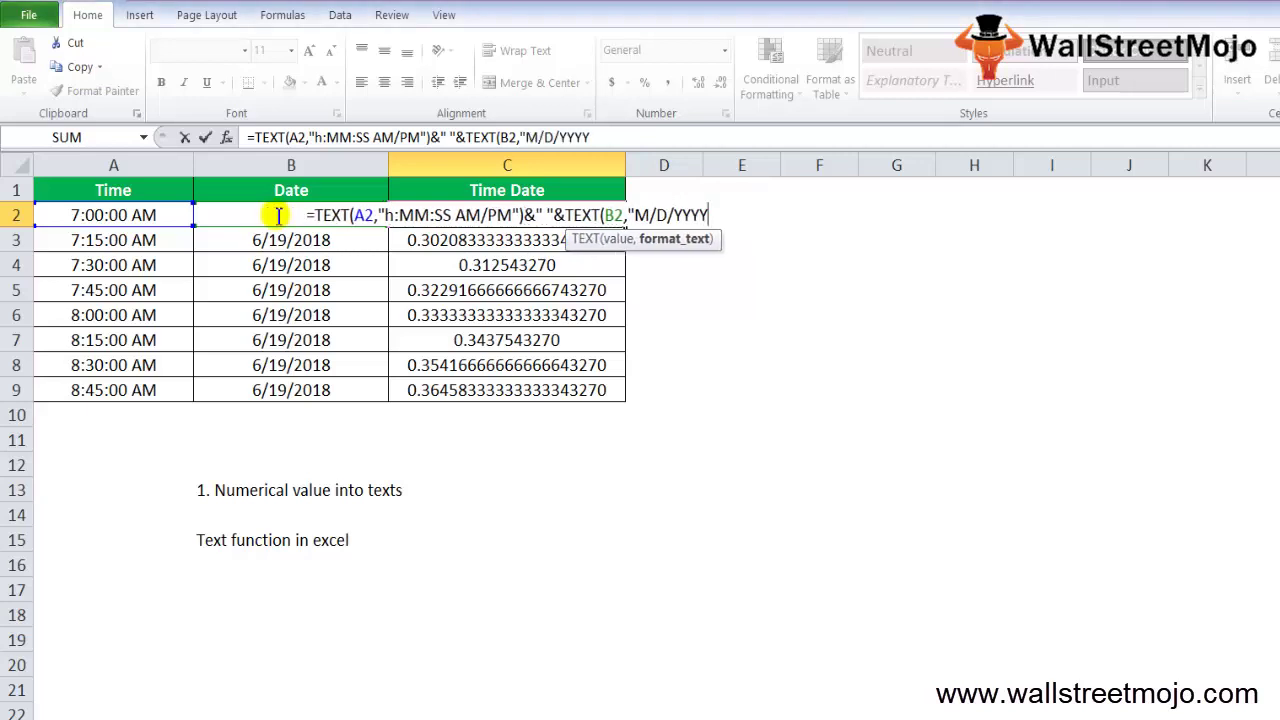
pyautogui.write('")')
pyautogui.press('Return')
pyautogui.press('Up')
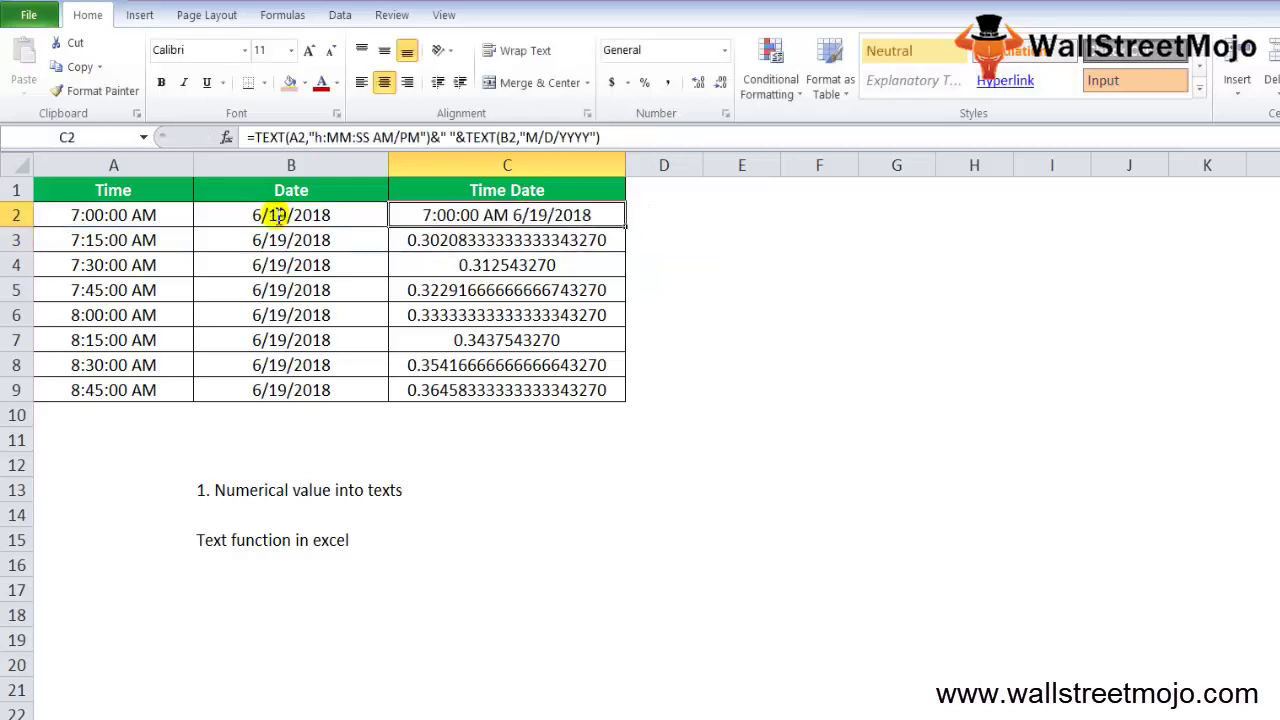
# Fill the combined TEXT formula from C2 down the Time Date column to C9.
pyautogui.press('F2')
pyautogui.press('Escape')
pyautogui.hotkey('shift', 'Down')
pyautogui.hotkey('shift', 'Down')
pyautogui.hotkey('shift', 'Down')
pyautogui.hotkey('shift', 'Down')
pyautogui.hotkey('shift', 'Down')
pyautogui.hotkey('shift', 'Down')
pyautogui.hotkey('shift', 'Down')
pyautogui.hotkey('ctrl', 'd')
pyautogui.press('Up')
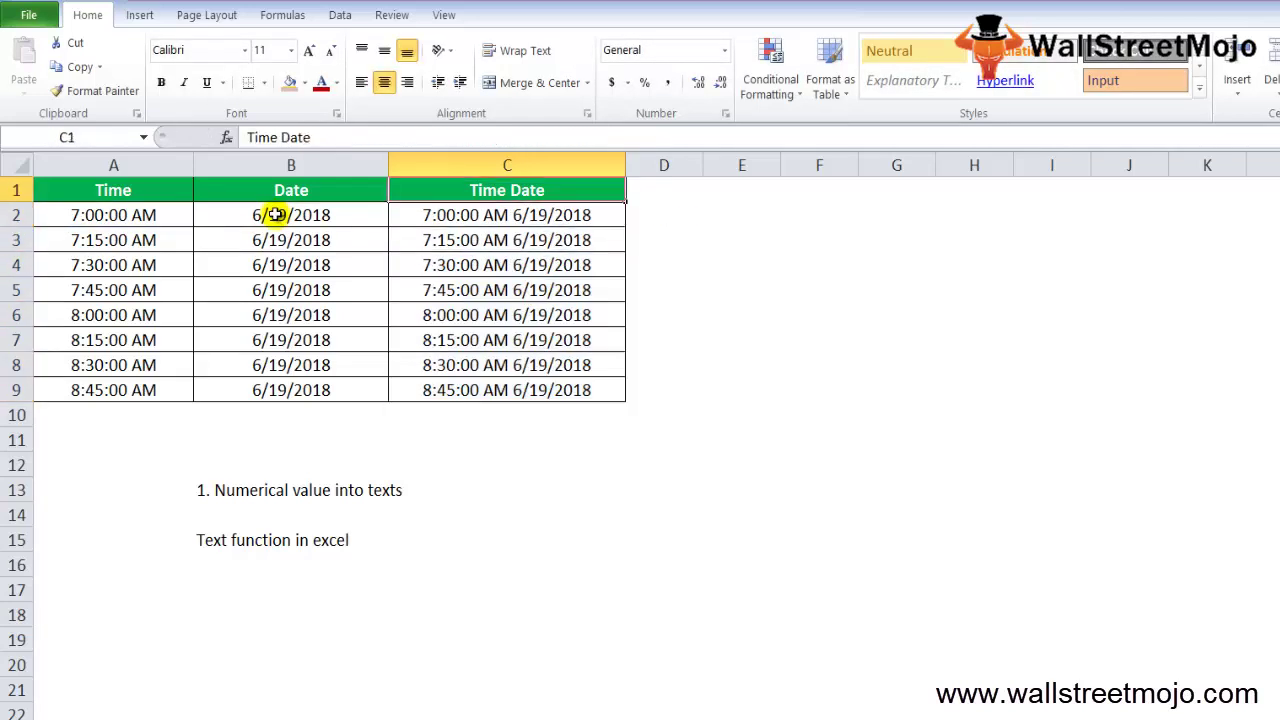
# Examine the date in column B and the Time Date formulas from C2 down to C9.
pyautogui.press('Left')
pyautogui.press('Down')
pyautogui.press('Down')
pyautogui.press('Up')
pyautogui.press('Right')
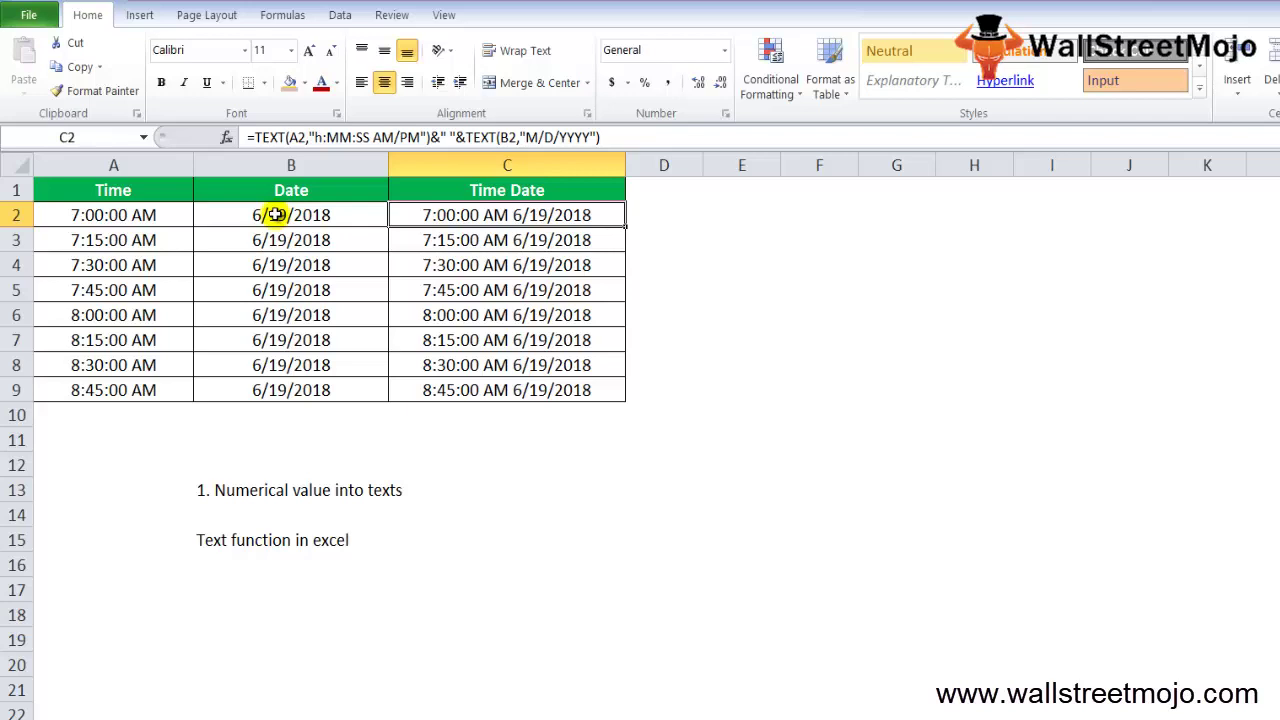
pyautogui.press('Down')
pyautogui.press('Down')
pyautogui.press('Down')
pyautogui.press('Down')
pyautogui.press('Down')
pyautogui.press('Down')
pyautogui.press('Down')
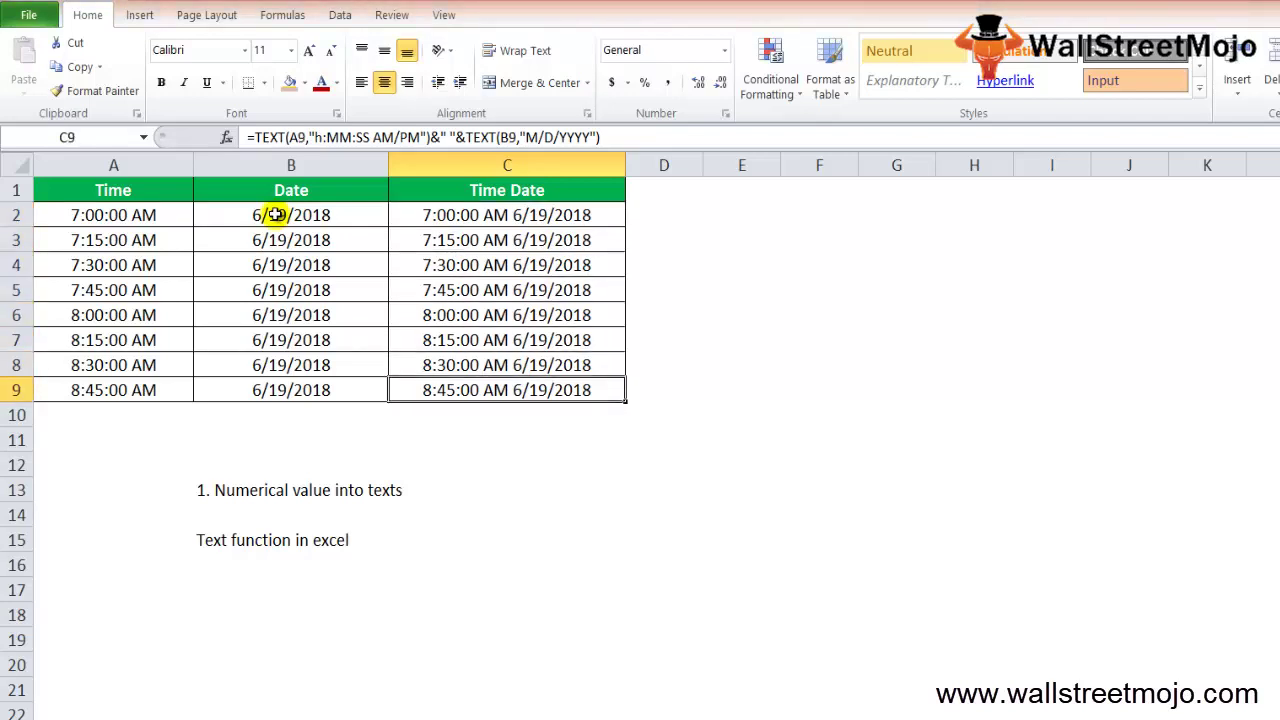
# Remove the closing quotation mark after YYYY in the C9 formula and try to enter the formula without it.
pyautogui.press('F2')
pyautogui.press('Left')
pyautogui.press('Left')
pyautogui.press('Left')
pyautogui.press('Left')
pyautogui.press('Right')
pyautogui.press('Right')
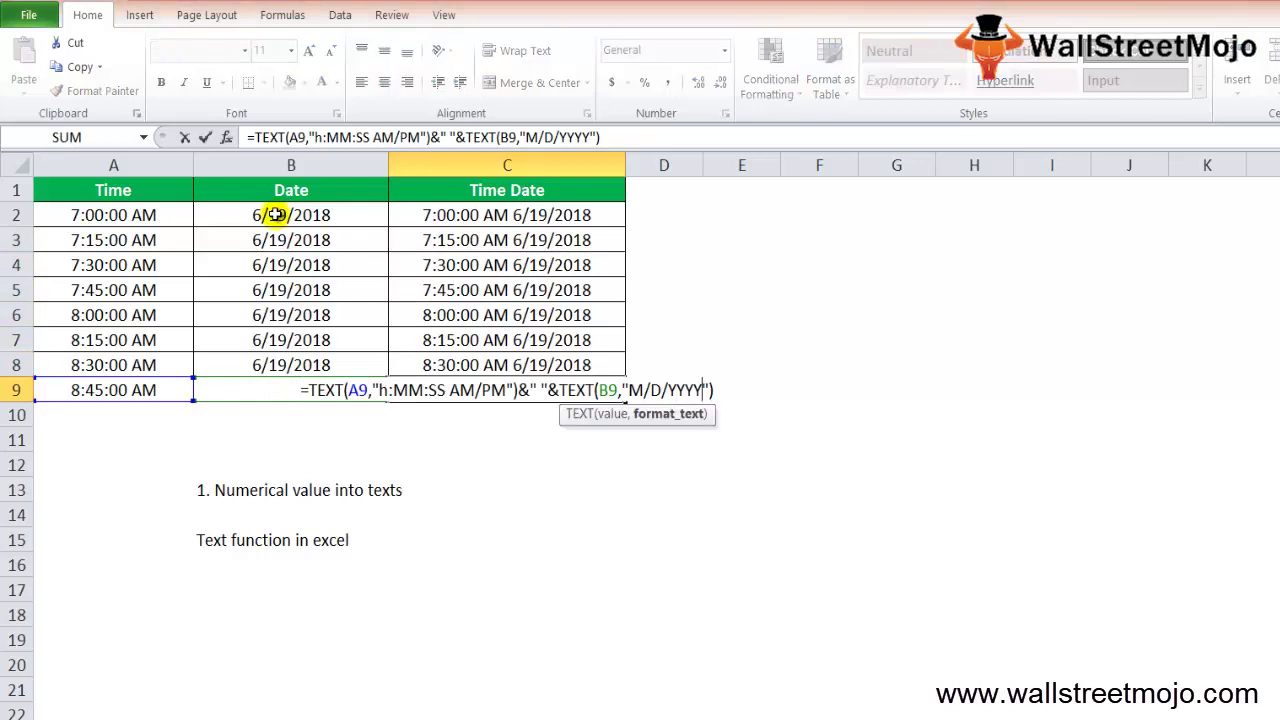
pyautogui.press('Delete')
pyautogui.press('Return')
pyautogui.press('Return')
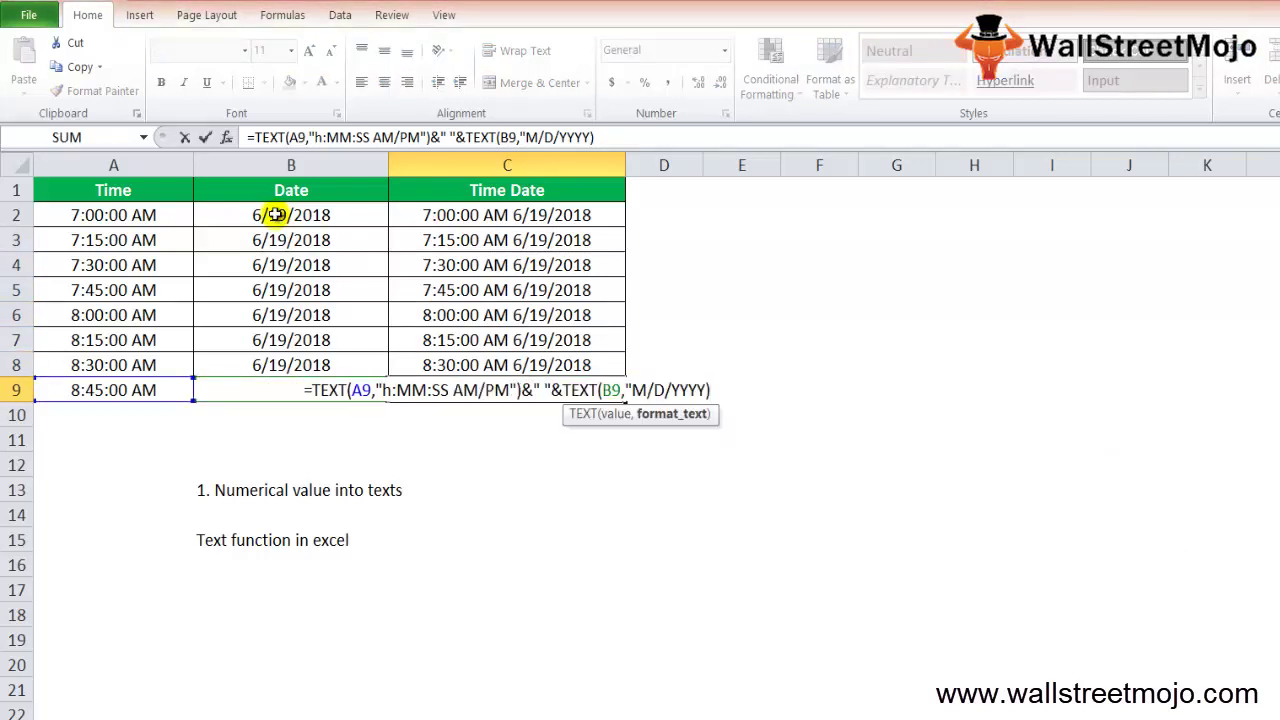
# Restore the closing quotation mark after YYYY in the C9 formula and enter the formula.
pyautogui.write('"')
pyautogui.press('Return')
pyautogui.press('F2')
pyautogui.press('Return')
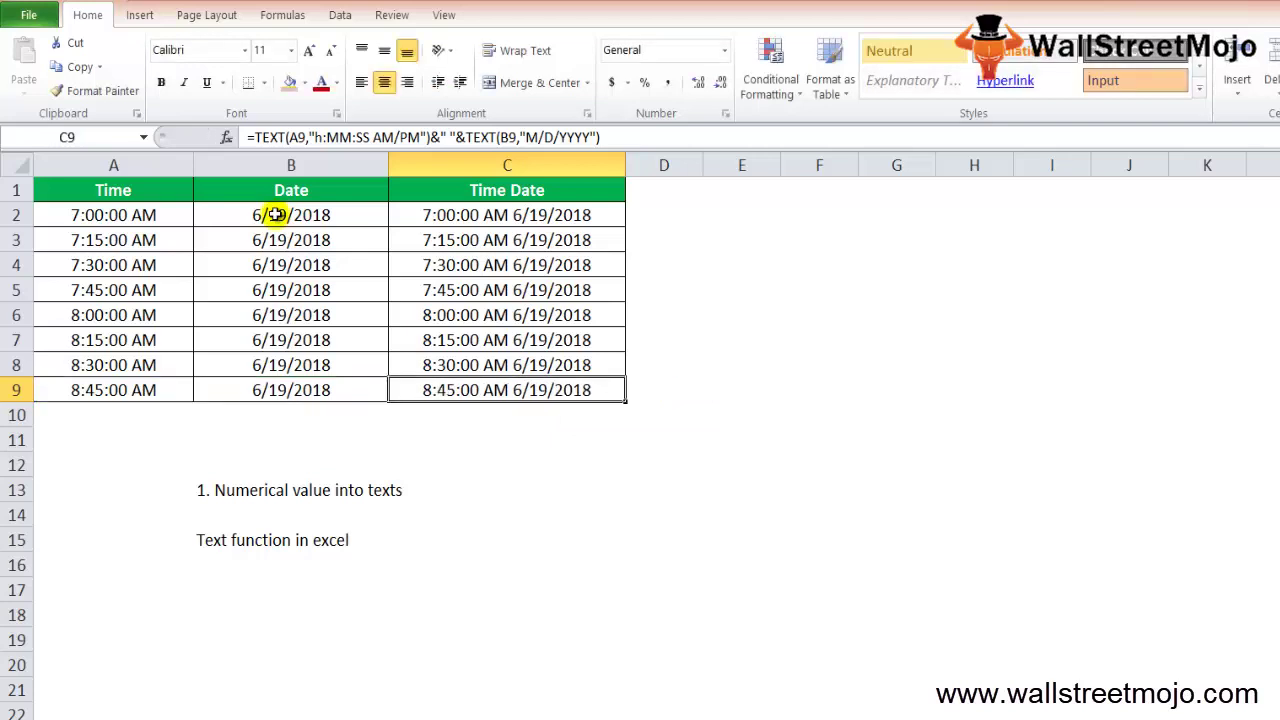
# Try the C9 formula without both quotation marks around M/D/YYYY, and undo that edit.
pyautogui.click(527, 137)
pyautogui.press('BackSpace')
pyautogui.press('End')
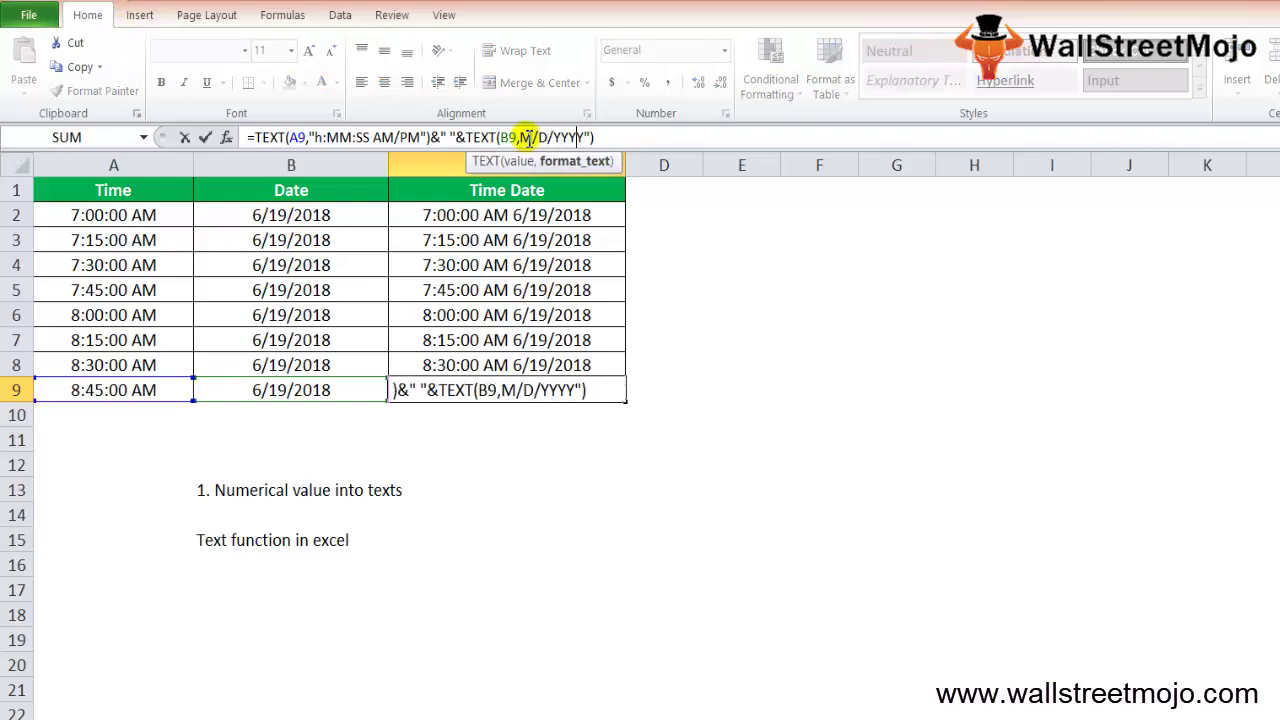
pyautogui.press('Left')
pyautogui.press('BackSpace')
pyautogui.press('Return')
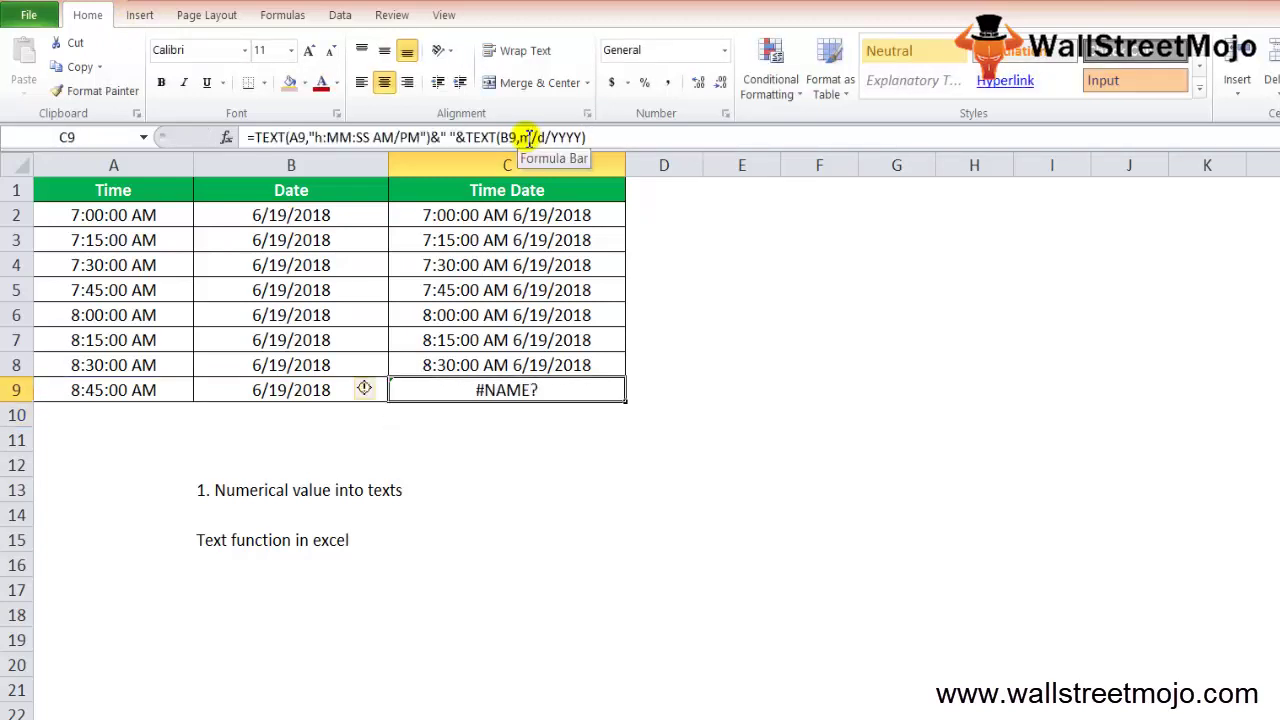
pyautogui.hotkey('ctrl', 'z')
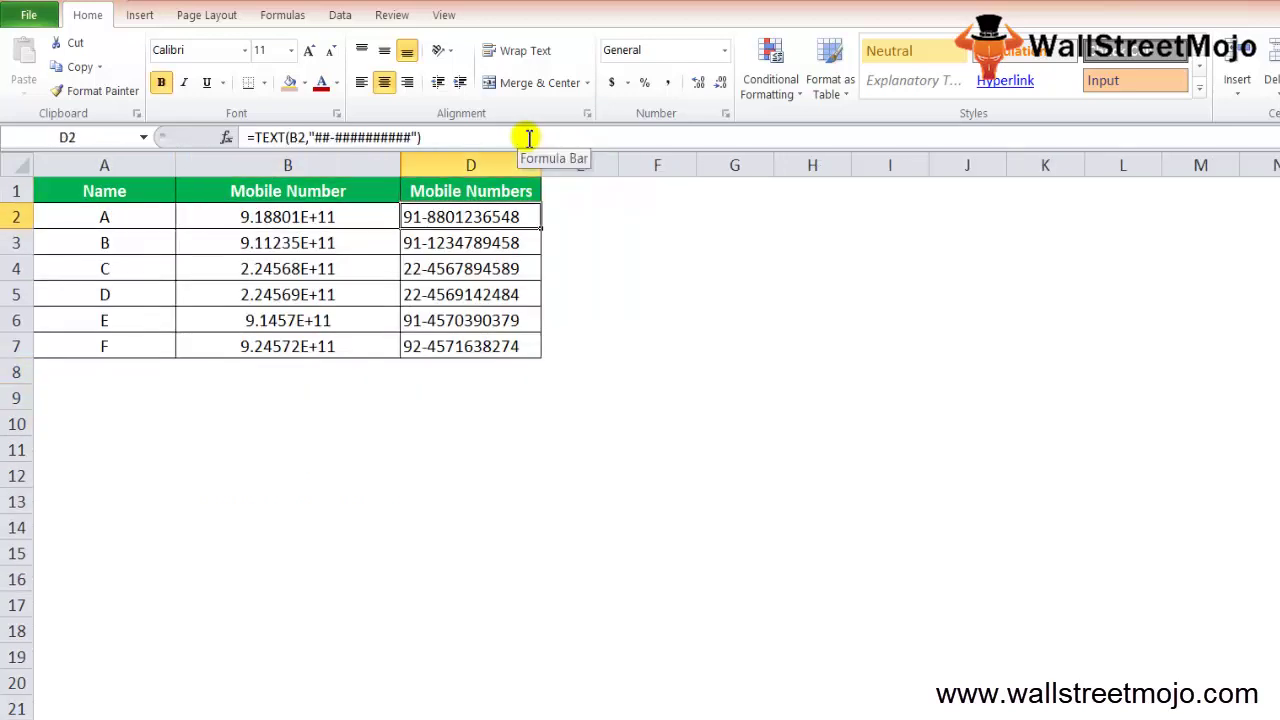
# On the mobile number sheet, clear the Mobile Numbers formulas in D2:D7 and select the original numbers in B2:B7.
pyautogui.press('Delete')
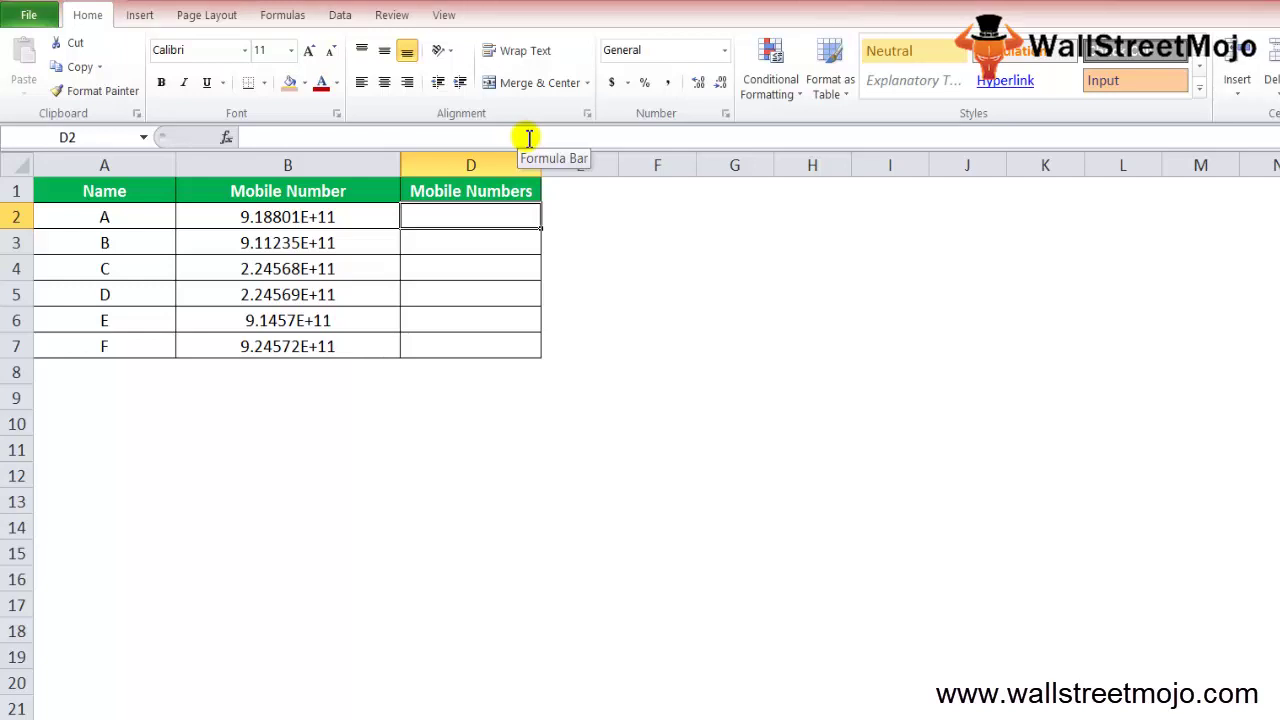
pyautogui.press('Left')
pyautogui.hotkey('ctrl', 'shift', 'Down')
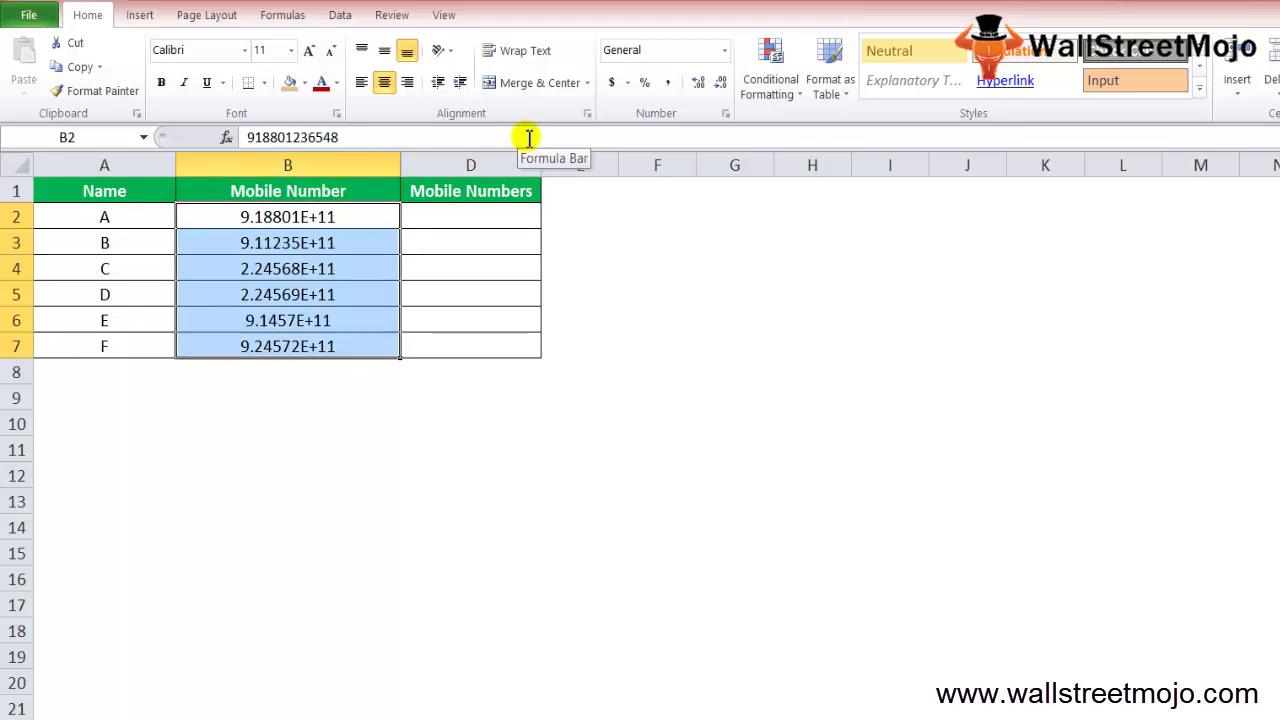
# Examine how the original mobile numbers in B2:B7 are displayed compared with their full stored values.
pyautogui.press('Up')
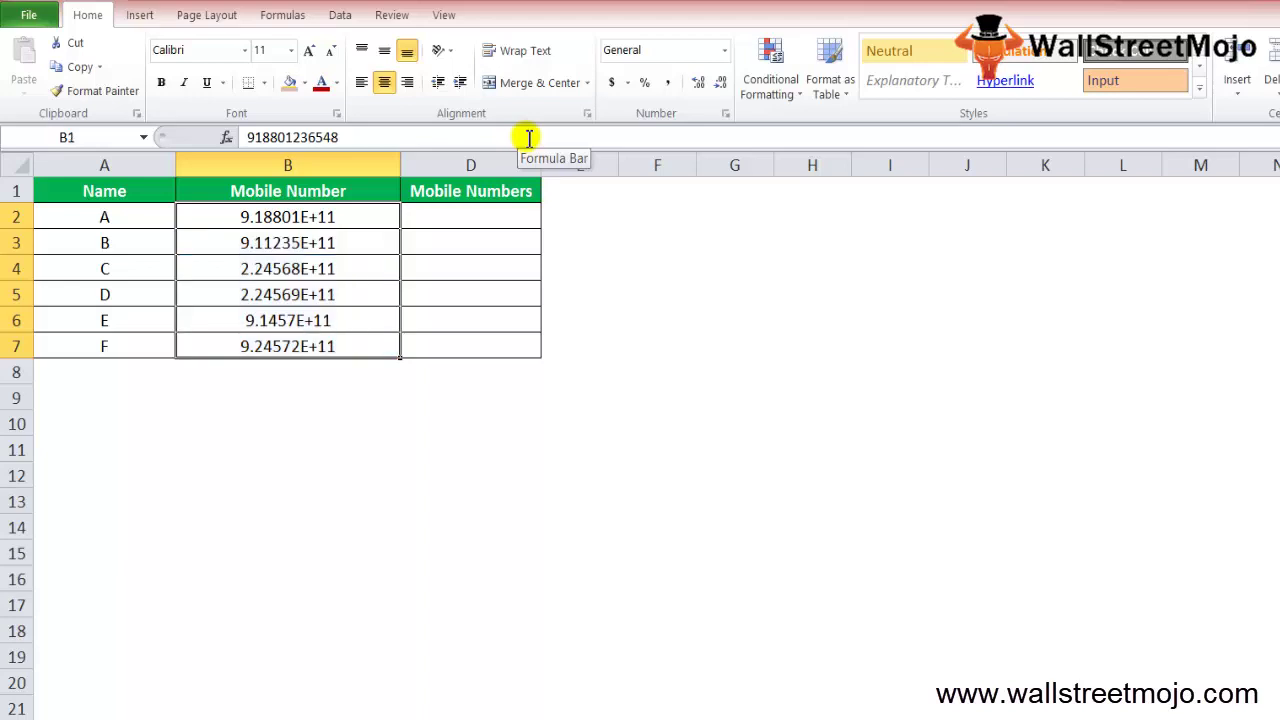
pyautogui.press('Down')
pyautogui.press('Down')
pyautogui.press('Up')
pyautogui.hotkey('shift', 'Down')
pyautogui.hotkey('shift', 'Down')
pyautogui.hotkey('shift', 'Down')
pyautogui.hotkey('shift', 'Down')
pyautogui.hotkey('shift', 'Down')
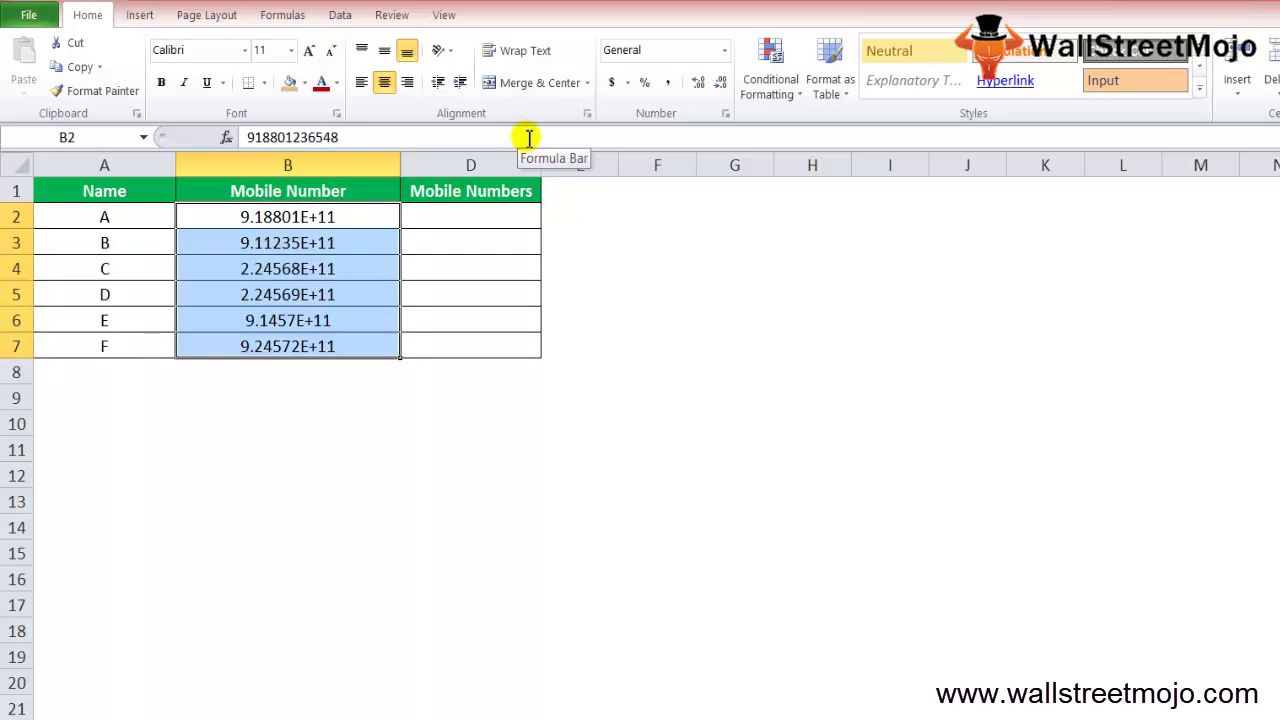
pyautogui.press('Left')
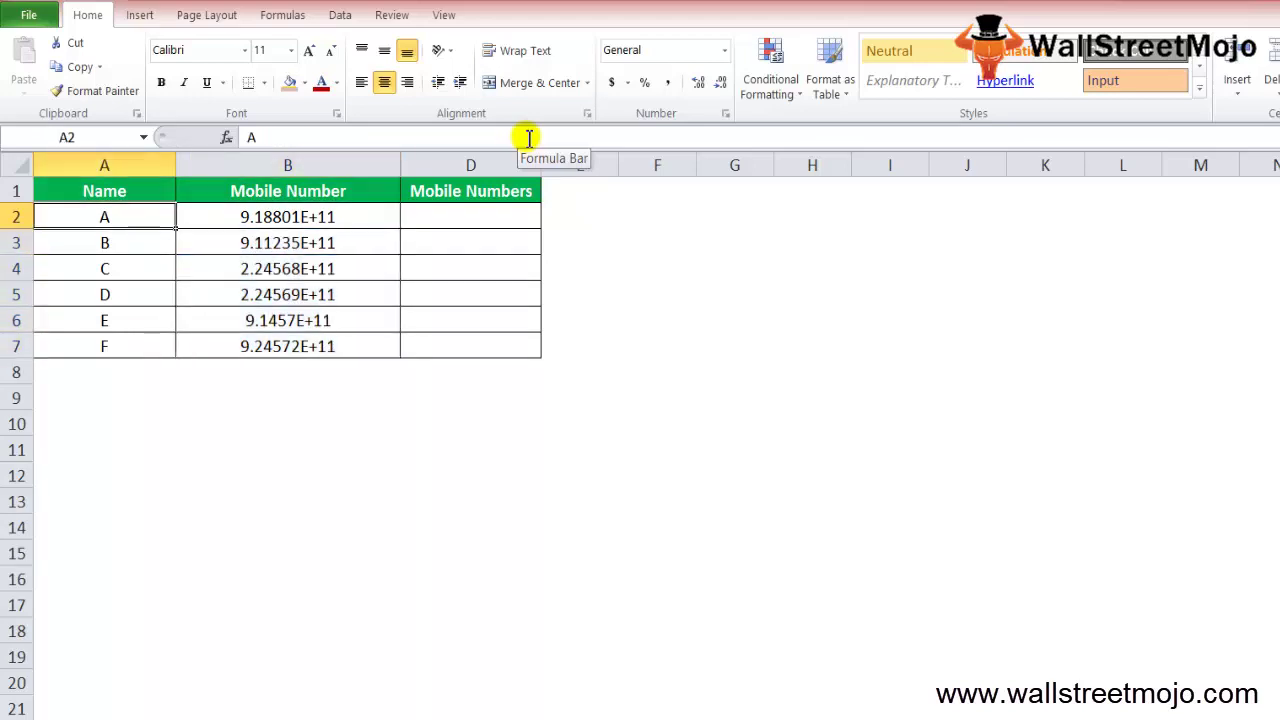
pyautogui.press('Right')
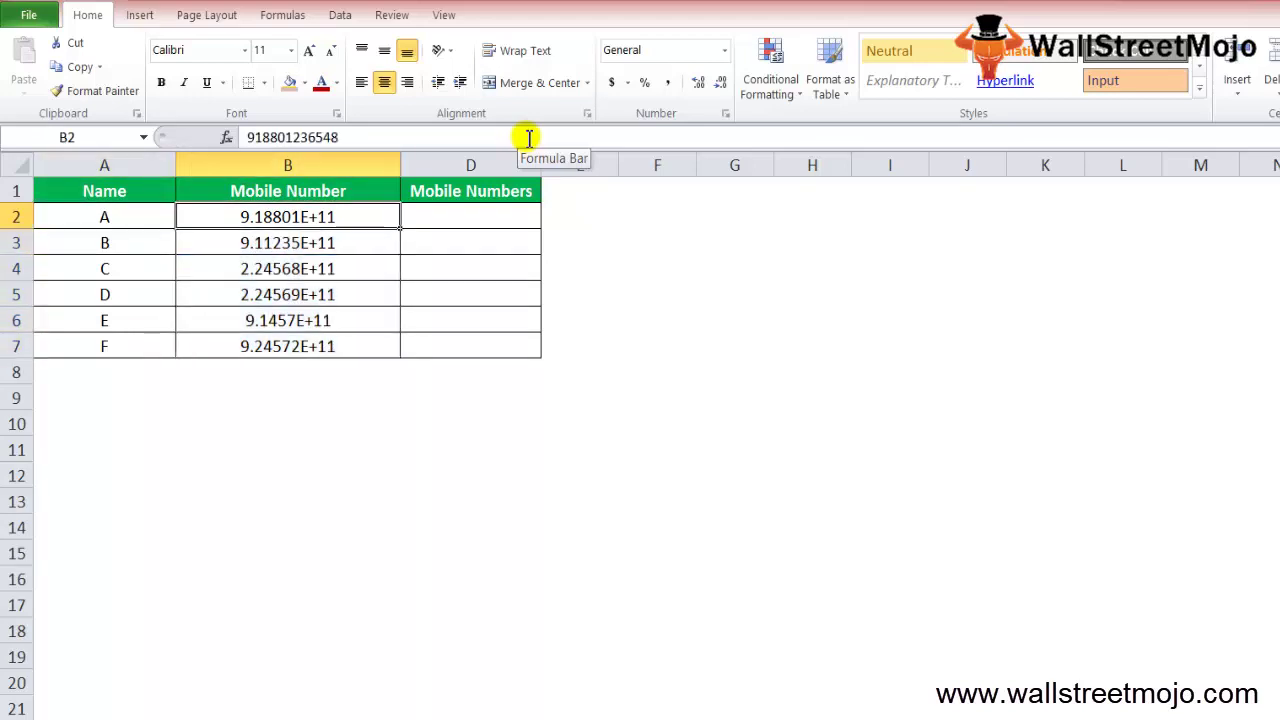
pyautogui.press('Left')
pyautogui.press('Right')
pyautogui.press('Down')
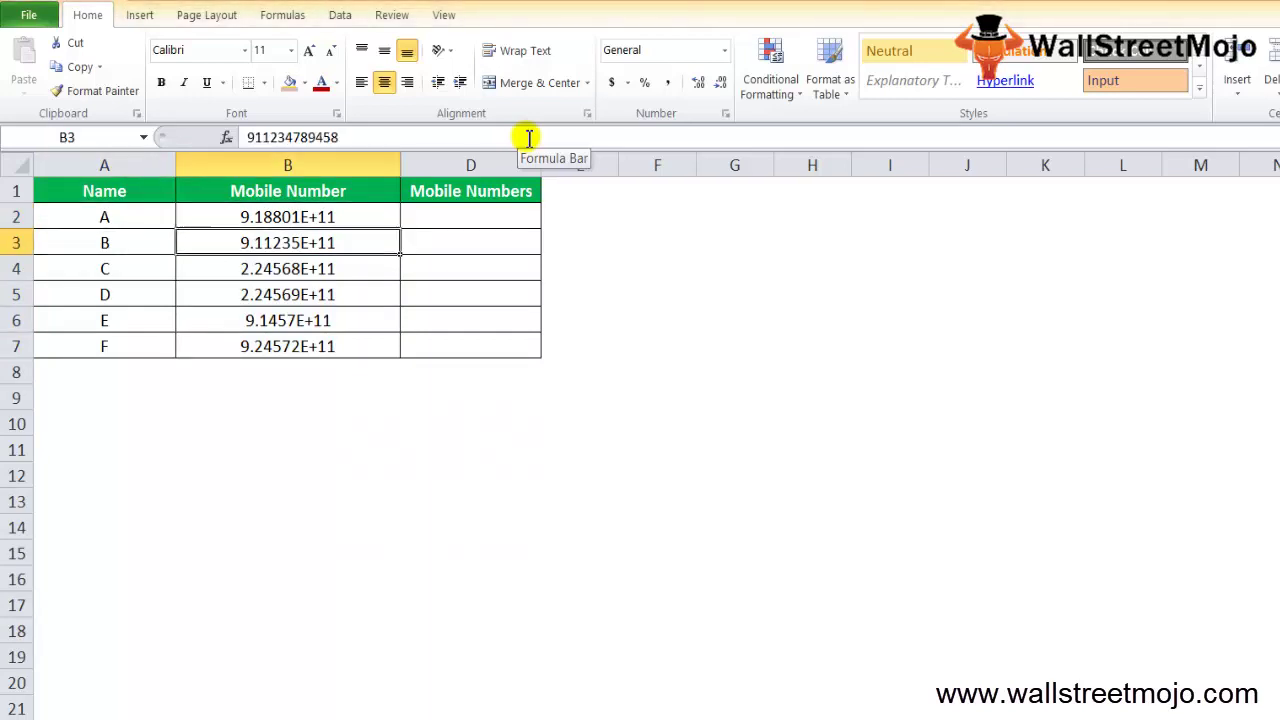
pyautogui.press('Down')
pyautogui.press('Down')
pyautogui.press('Down')
pyautogui.press('Up')
pyautogui.press('Up')
pyautogui.press('Up')
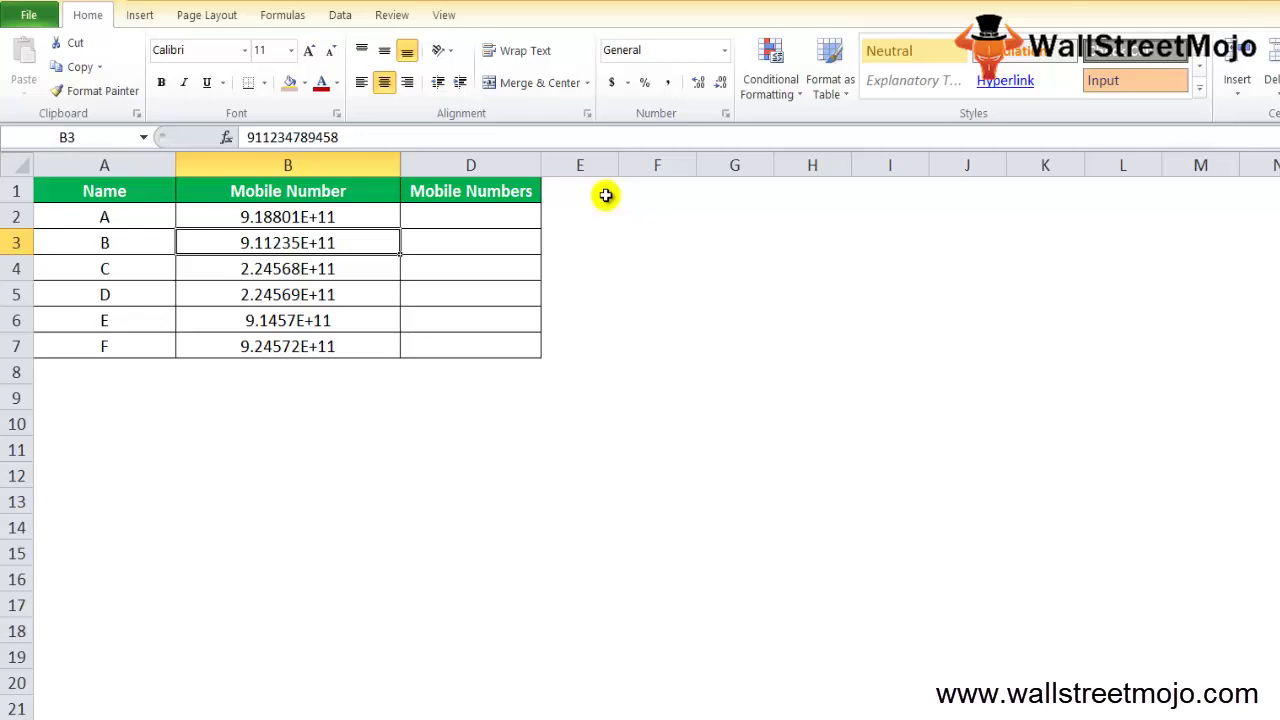
pyautogui.press('Down')
pyautogui.press('Up')
pyautogui.press('Up')
pyautogui.hotkey('shift', 'Down')
pyautogui.hotkey('shift', 'Down')
pyautogui.hotkey('shift', 'Down')
pyautogui.hotkey('shift', 'Down')
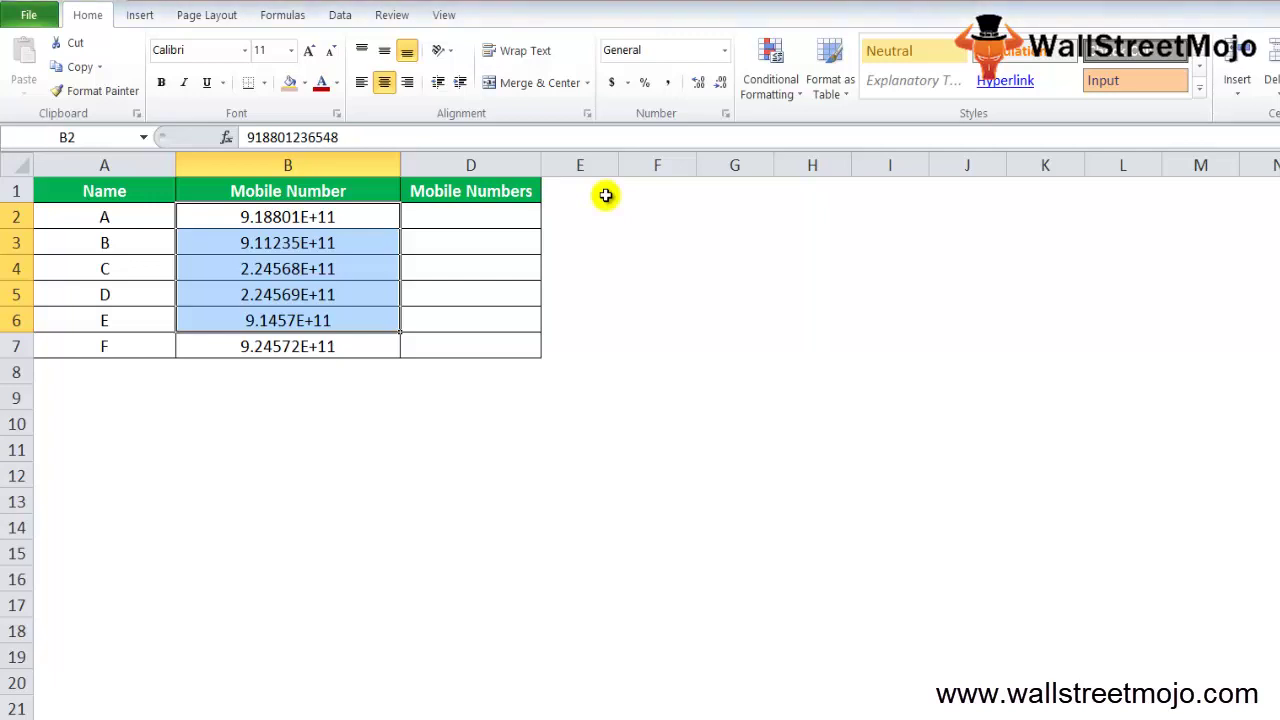
# Enter =TEXT(B2,"############") in D2 to display the mobile number as twelve digits of text.
pyautogui.press('Right')
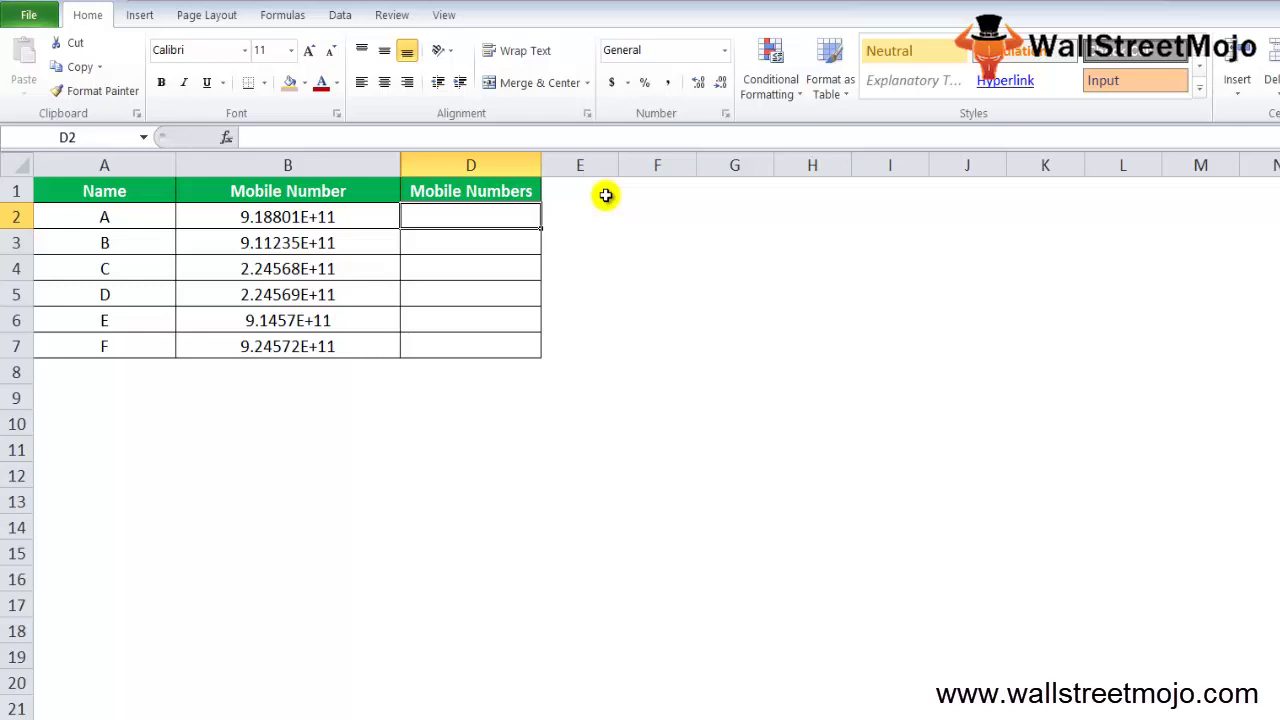
pyautogui.write('=TEXT(')
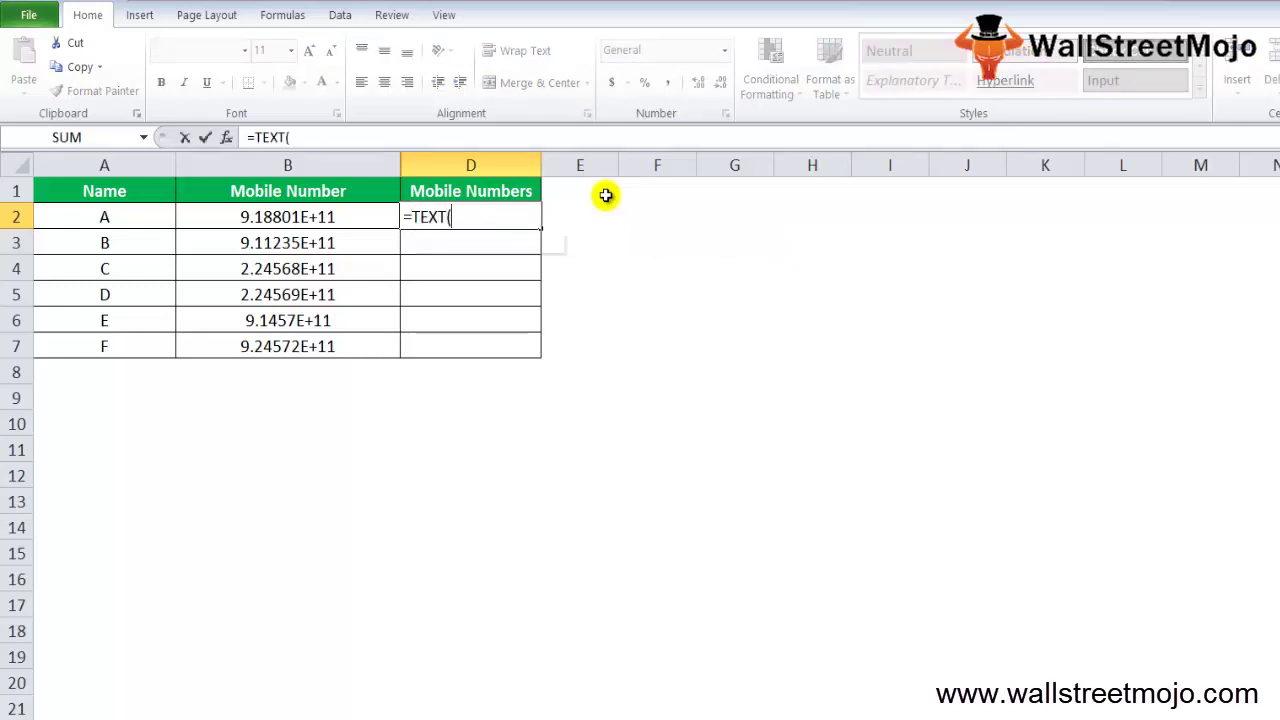
pyautogui.press('Left')
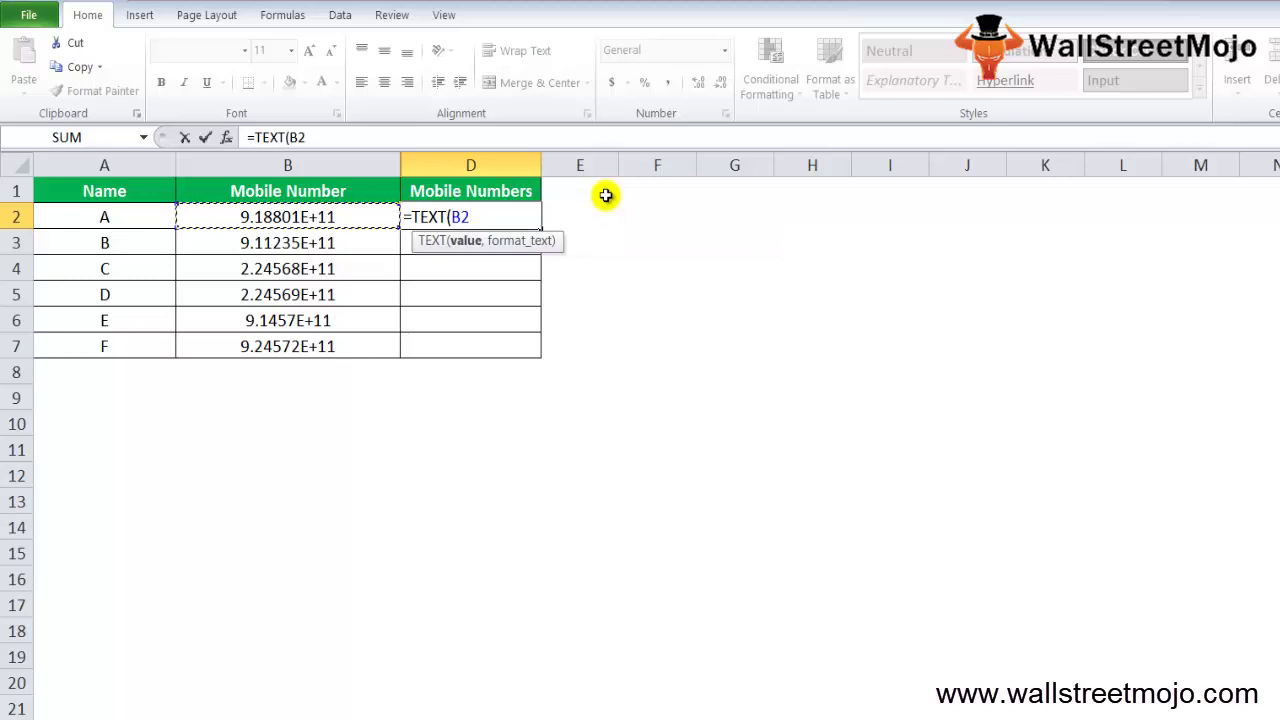
pyautogui.press('Left')
pyautogui.press('Right')
pyautogui.write(',')
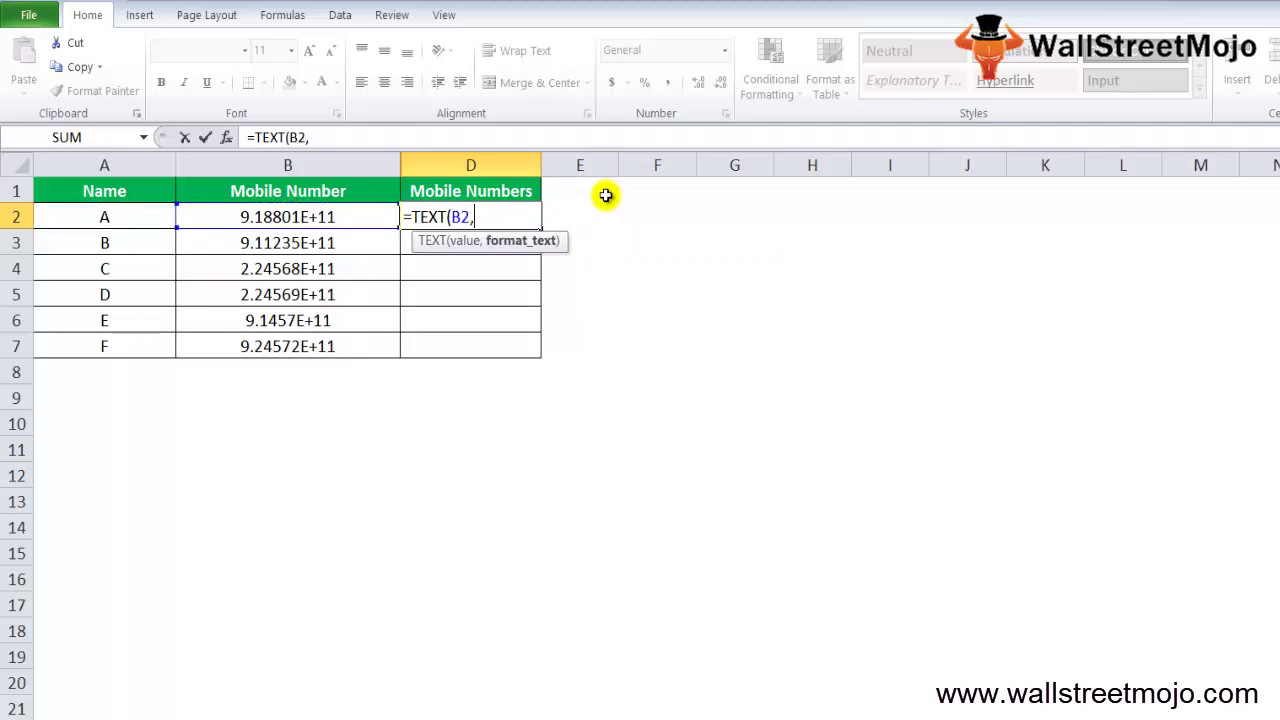
pyautogui.write('"####')
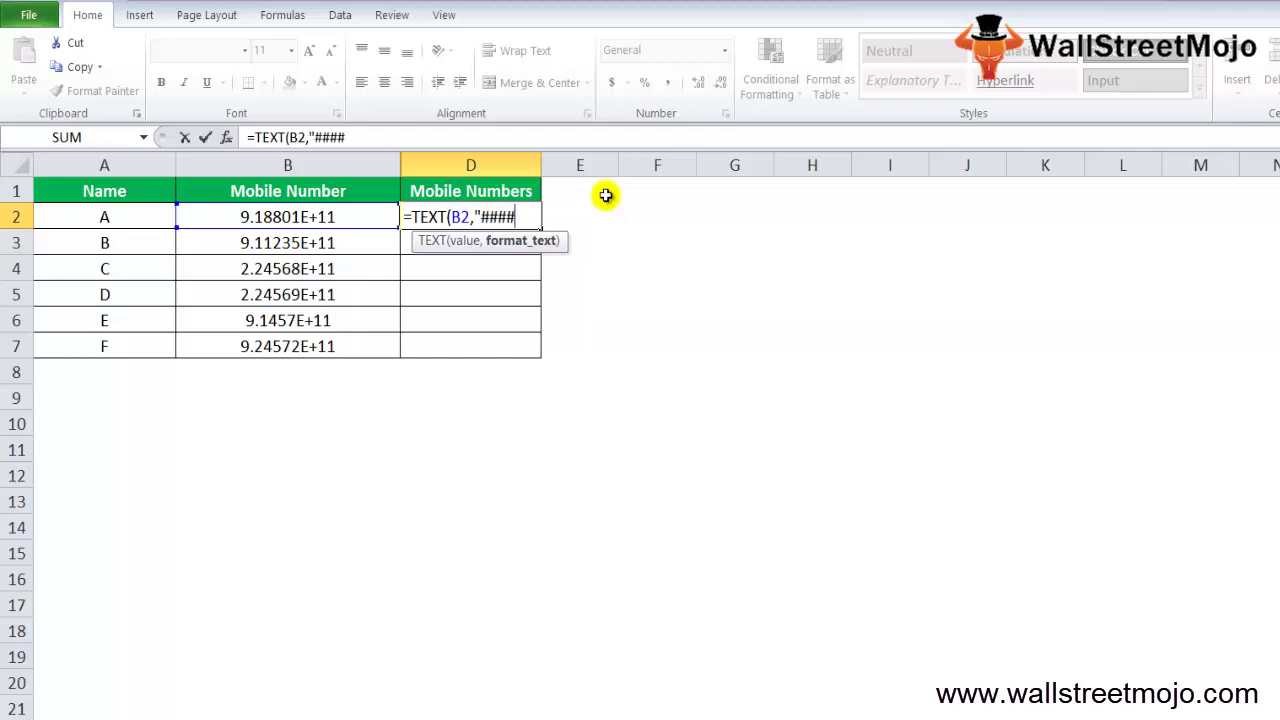
pyautogui.write('######')
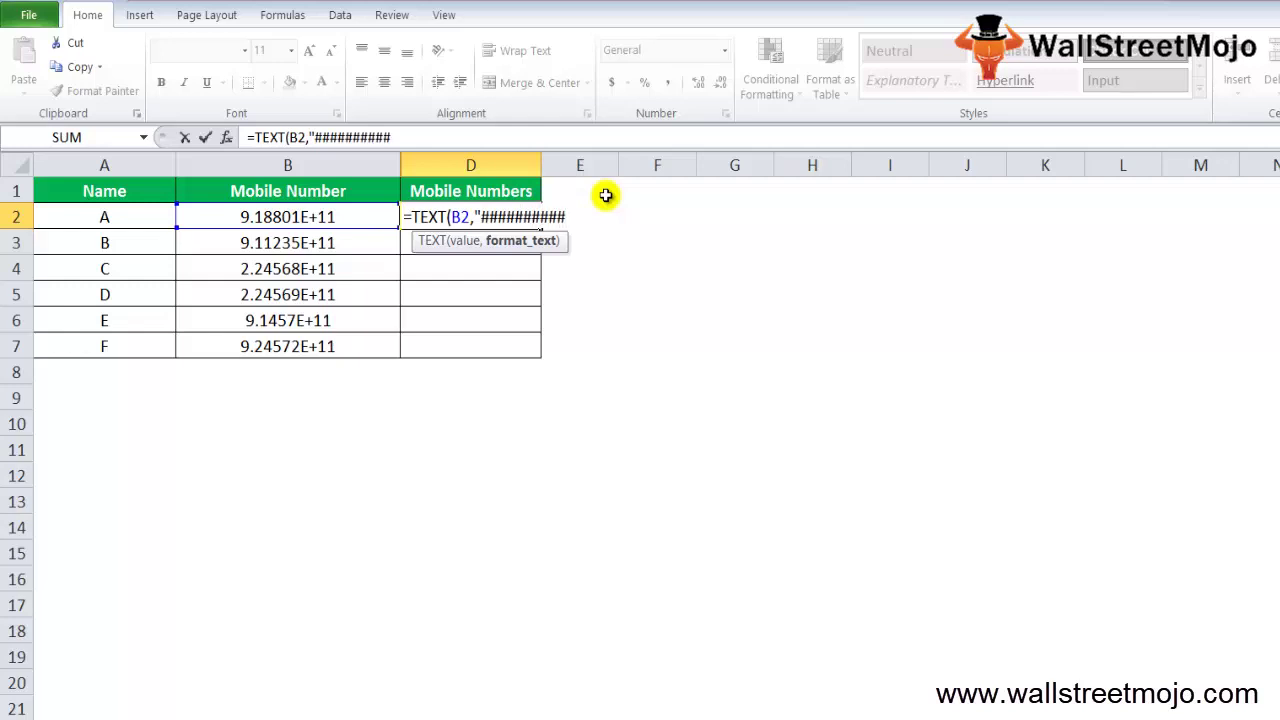
pyautogui.write('##"')
pyautogui.hotkey('ctrl', 'Return')
pyautogui.press('F2')
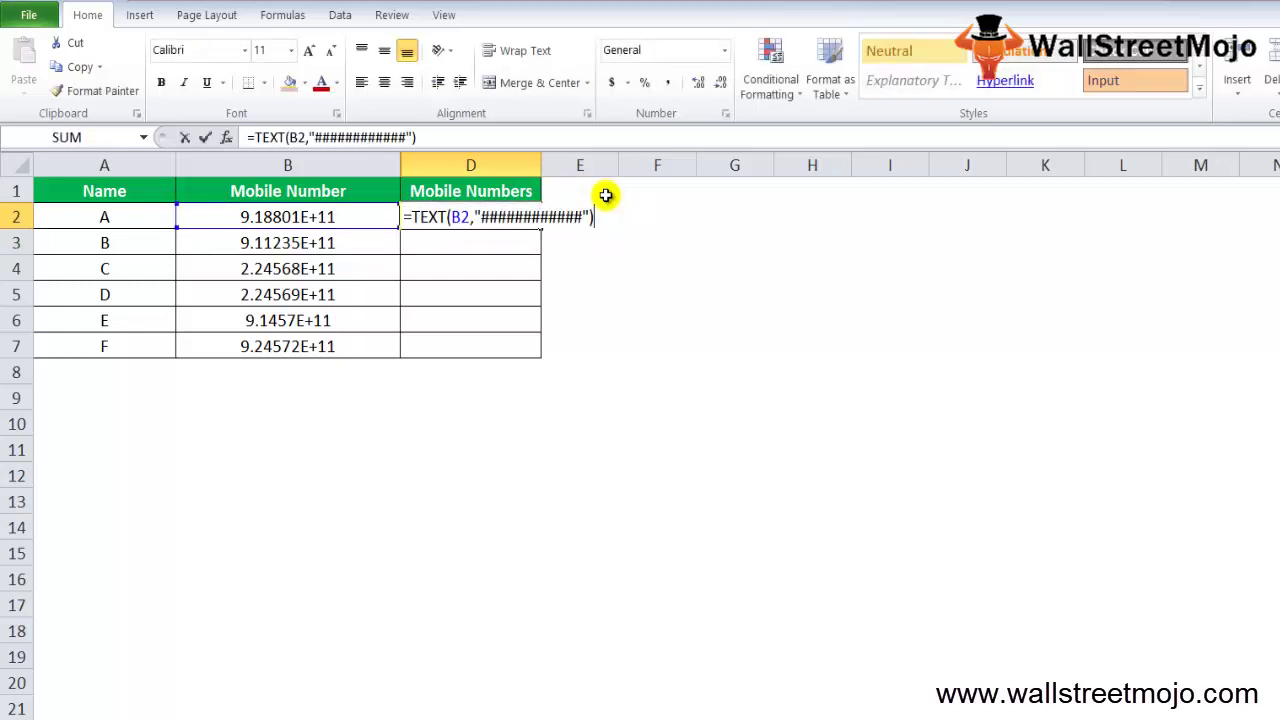
pyautogui.press('Escape')
# Fill the TEXT formula from D2 down the Mobile Numbers column to D7.
pyautogui.hotkey('shift', 'Down')
pyautogui.hotkey('shift', 'Down')
pyautogui.hotkey('shift', 'Down')
pyautogui.hotkey('shift', 'Down')
pyautogui.hotkey('shift', 'Down')
pyautogui.hotkey('ctrl', 'd')
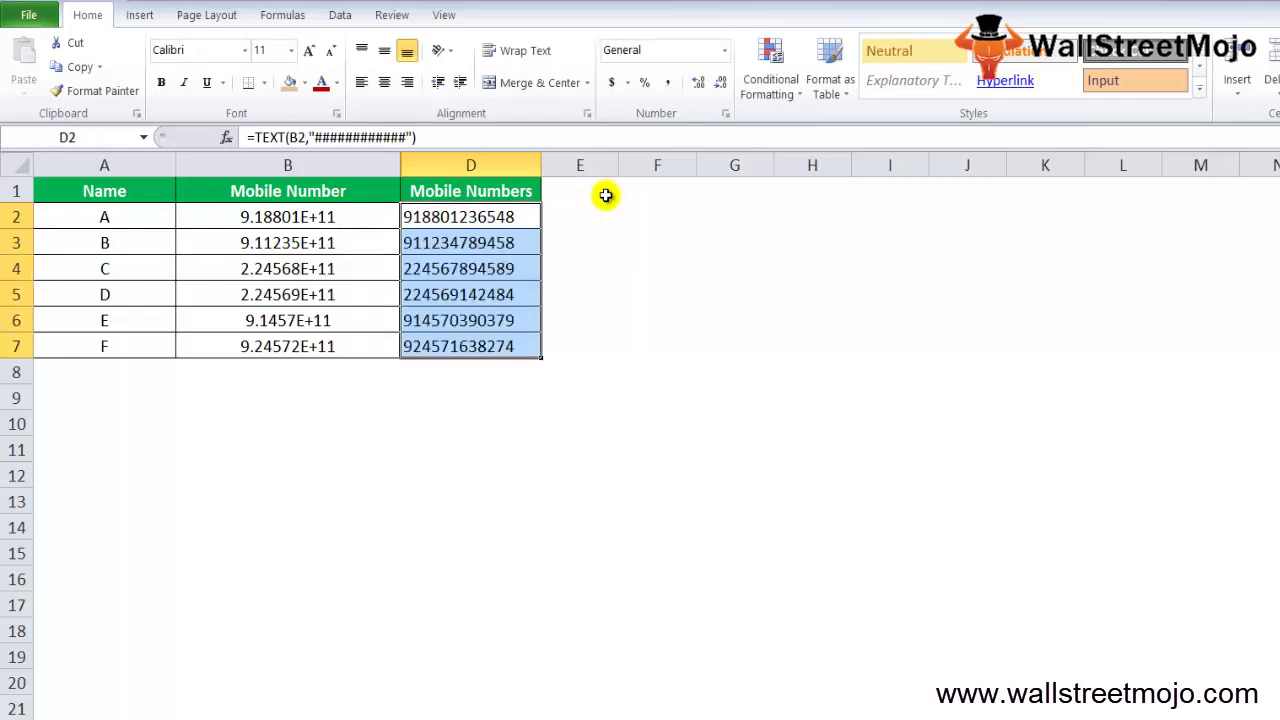
# Examine the TEXT formulas in D3 to D6 against the original numbers in column B.
pyautogui.press('Down')
pyautogui.press('Down')
pyautogui.press('Up')
pyautogui.press('F2')
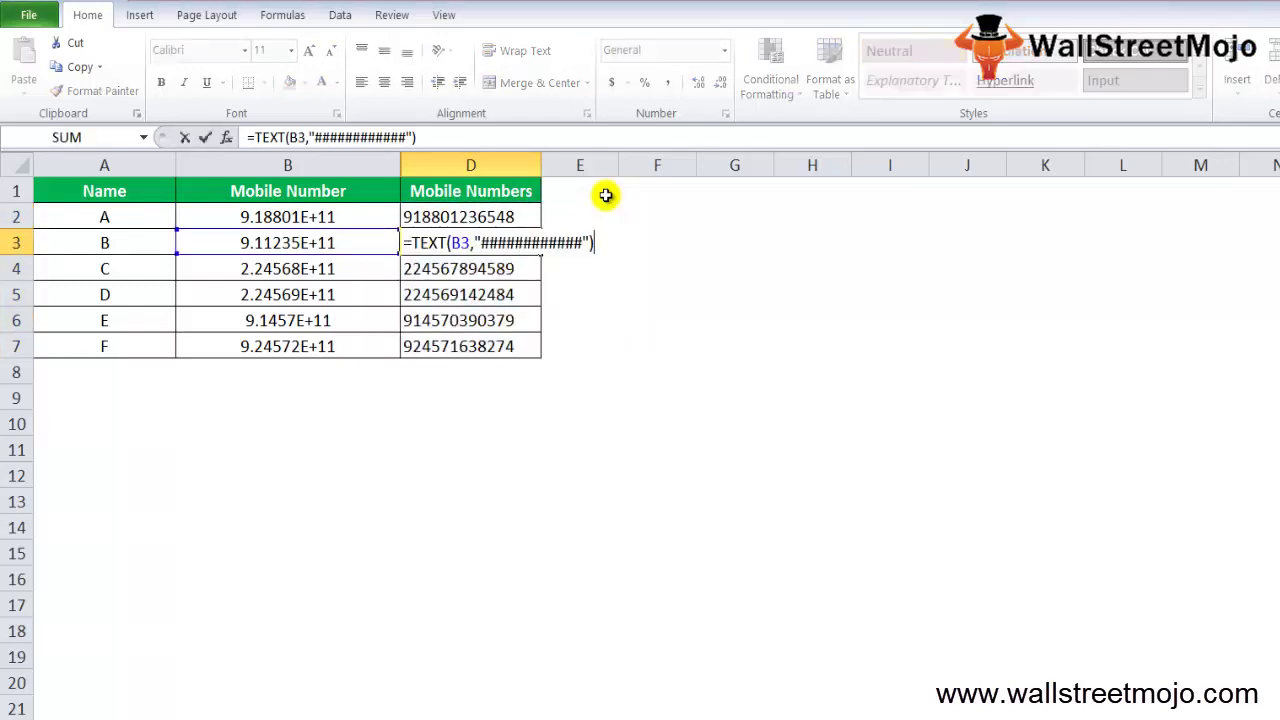
pyautogui.press('Return')
pyautogui.press('Down')
pyautogui.press('Left')
pyautogui.press('Up')
pyautogui.press('Right')
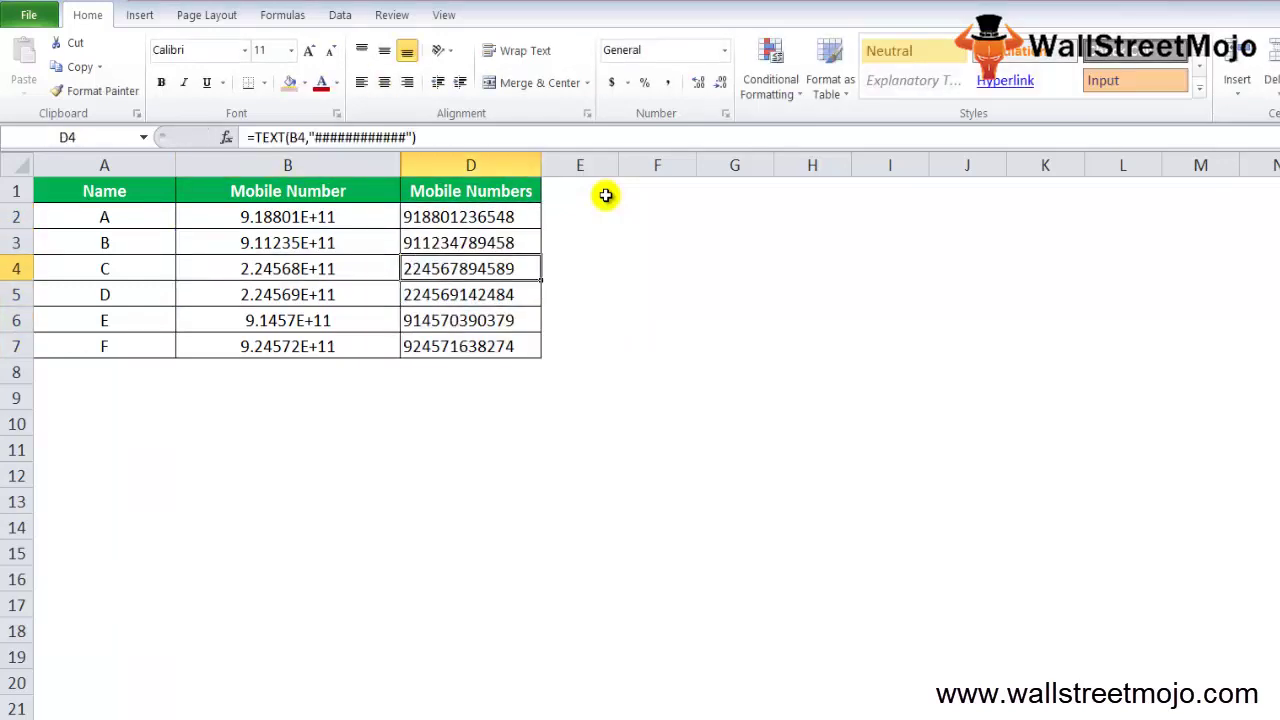
pyautogui.press('Down')
pyautogui.press('Left')
pyautogui.press('Right')
pyautogui.press('Down')
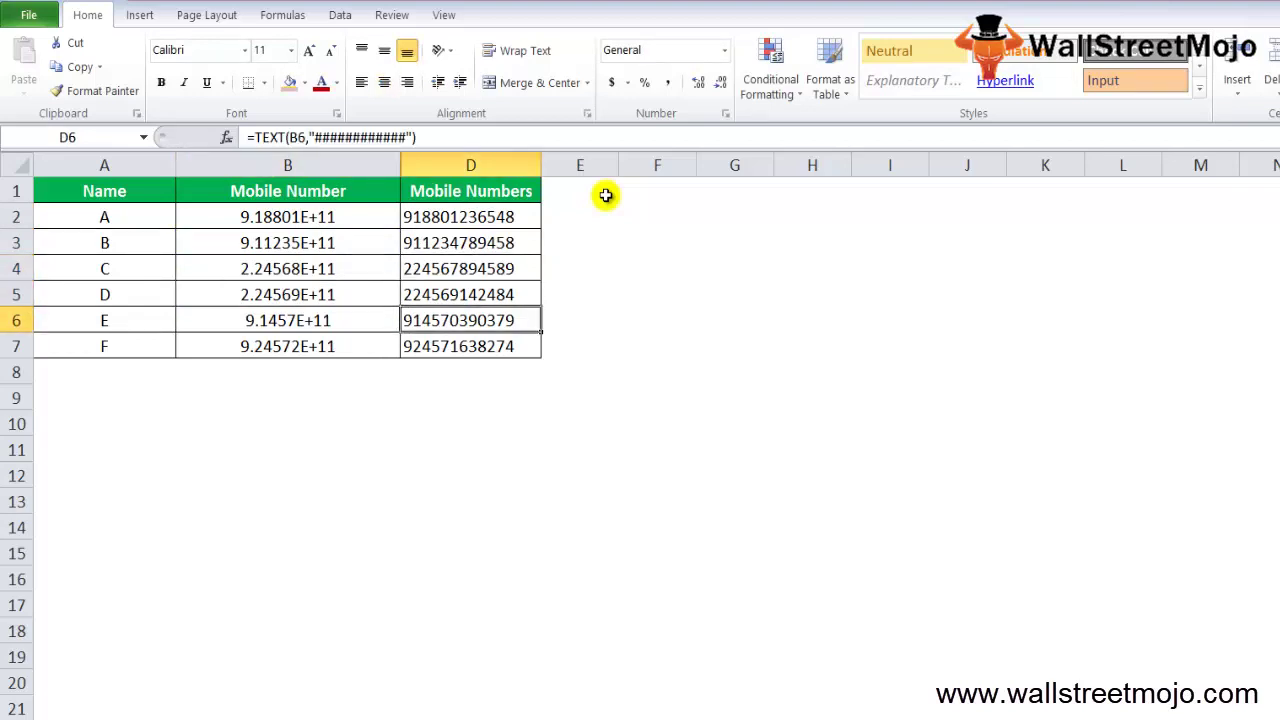
# Remove one # from the D2 format so the formula reads =TEXT(B2,"###########").
pyautogui.press('Up')
pyautogui.press('Up')
pyautogui.press('Up')
pyautogui.press('Up')
pyautogui.press('F2')
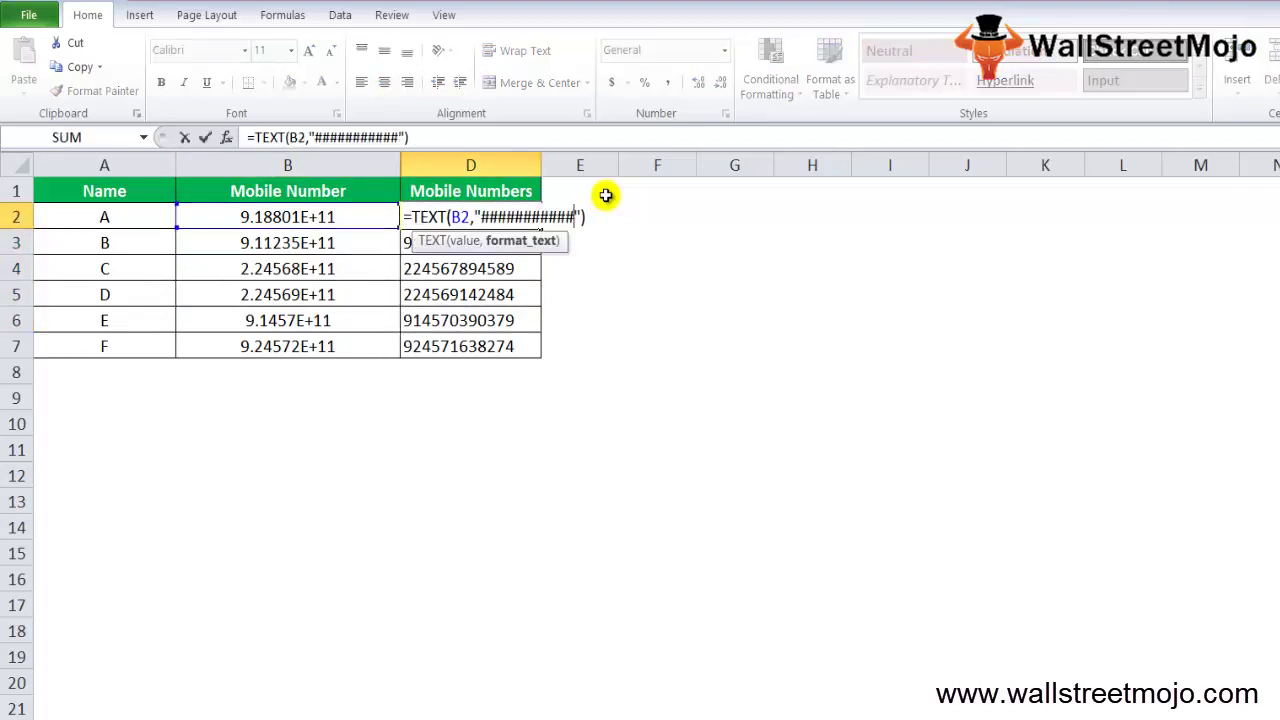
pyautogui.press('Return')
pyautogui.press('Up')
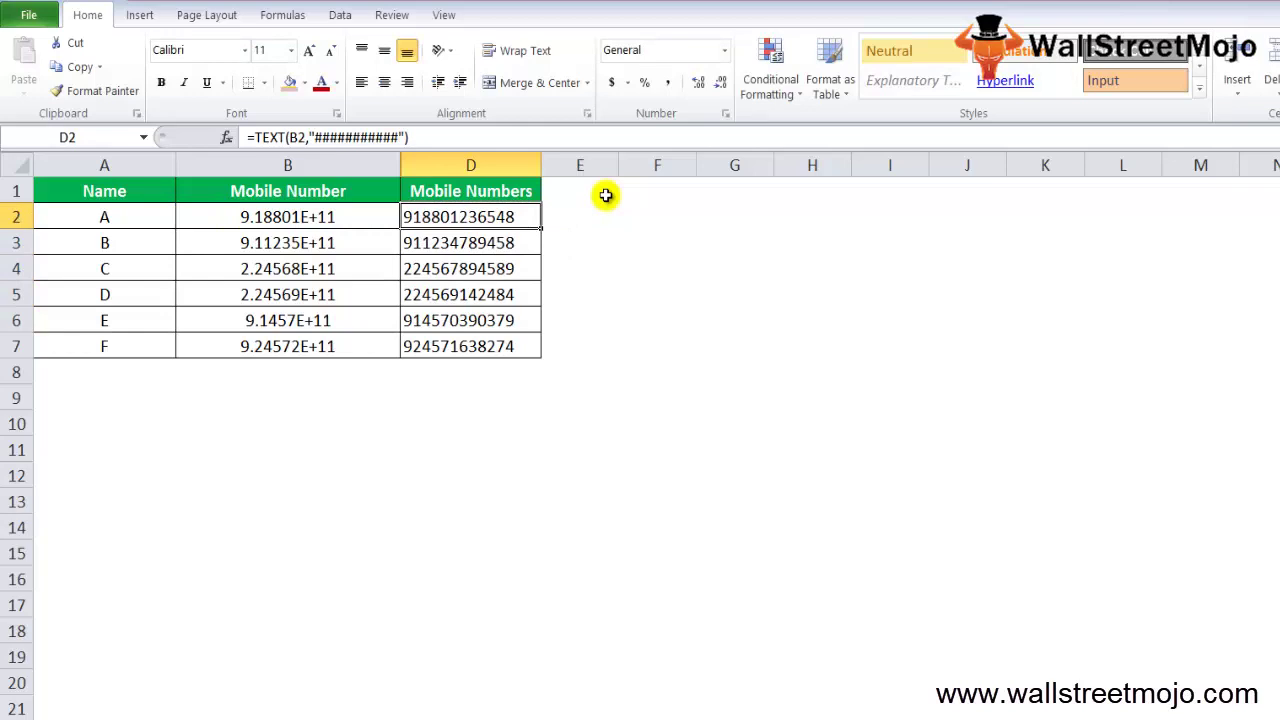
# Compare the full number stored in B2 with the TEXT formulas in D2 to D5.
pyautogui.press('Left')
pyautogui.press('F2')
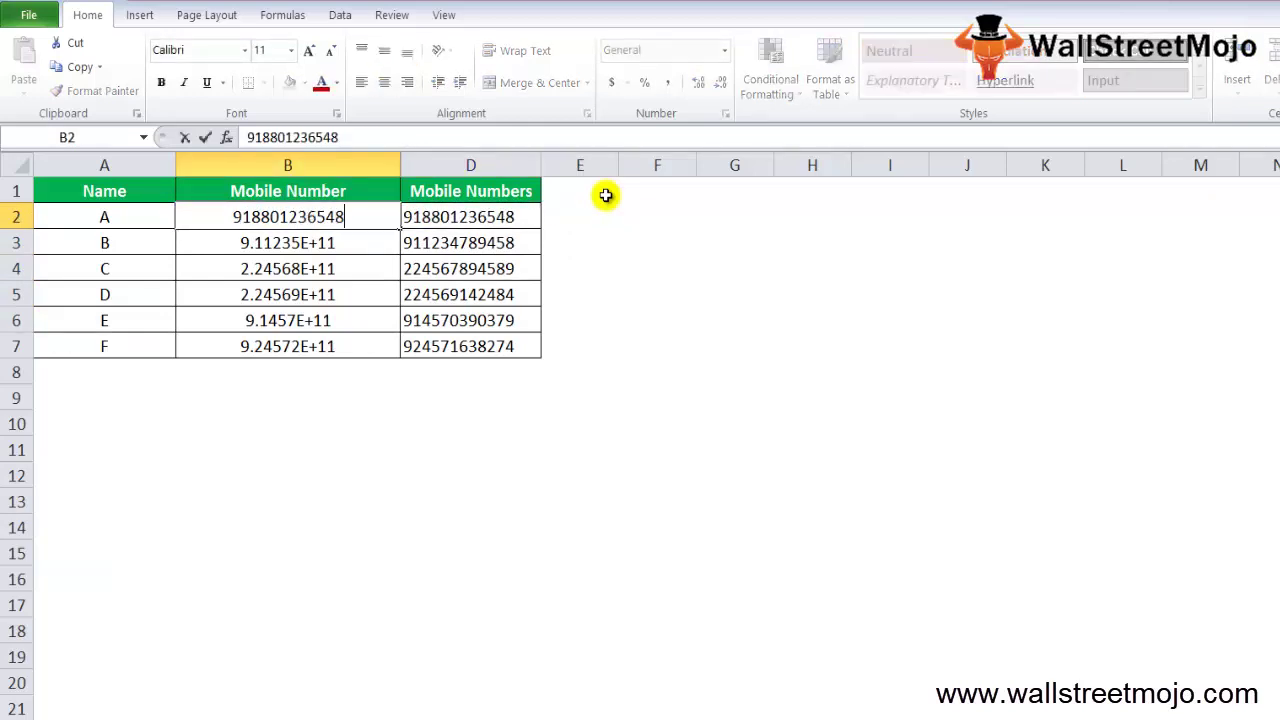
pyautogui.press('Escape')
pyautogui.press('Right')
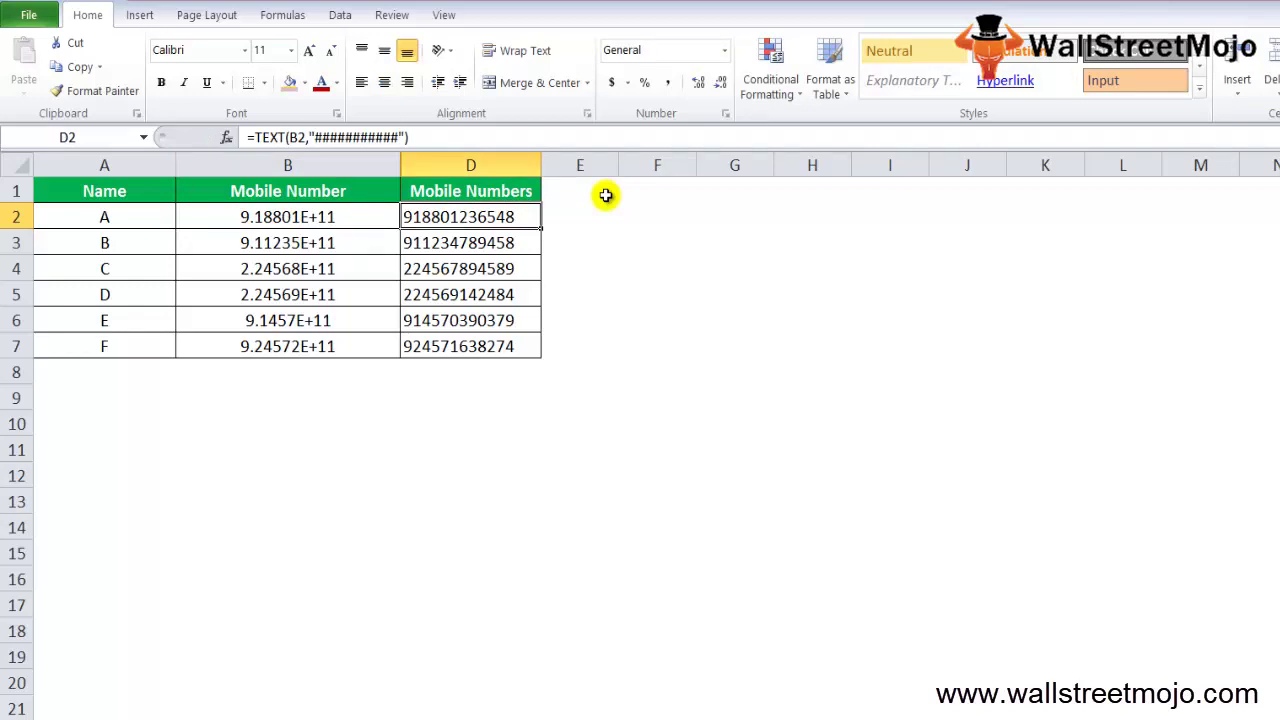
pyautogui.press('Down')
pyautogui.press('Down')
pyautogui.press('Down')
pyautogui.press('Up')
pyautogui.press('Up')
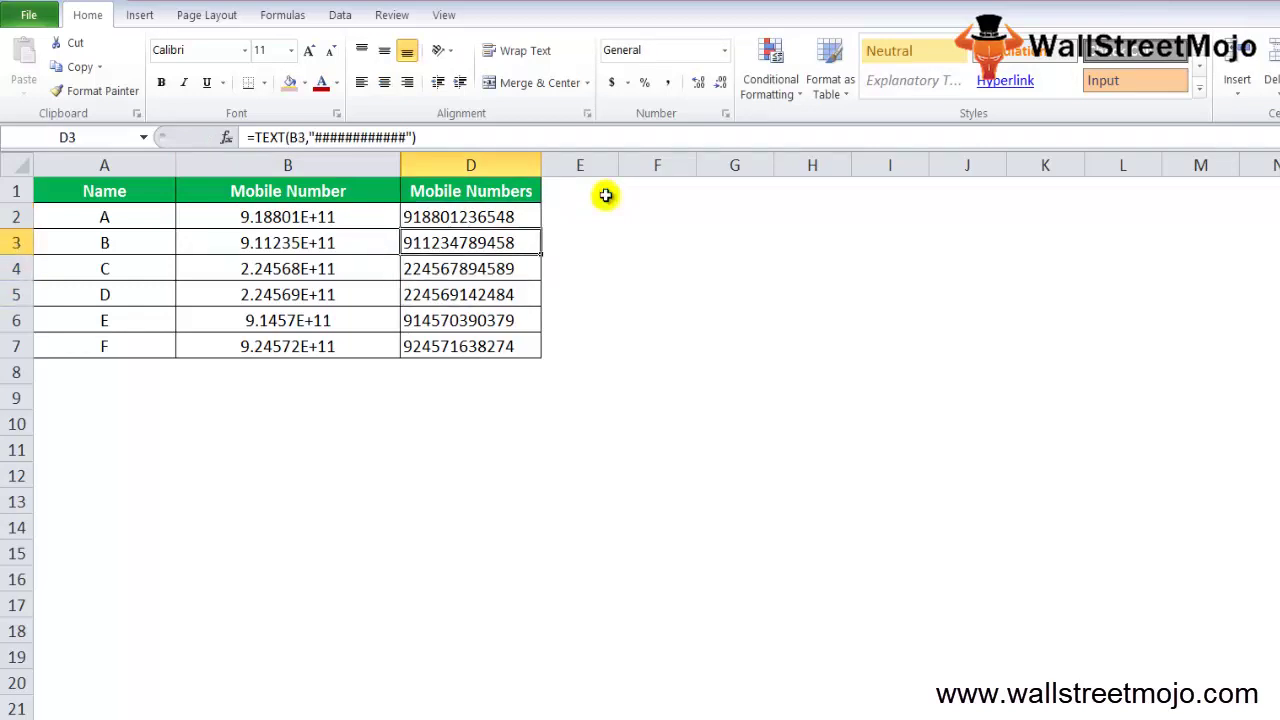
# Copy the twelve-# TEXT formula from D3 into D2.
pyautogui.hotkey('ctrl', 'c')
pyautogui.press('Up')
pyautogui.hotkey('ctrl', 'v')
pyautogui.press('ctrl')
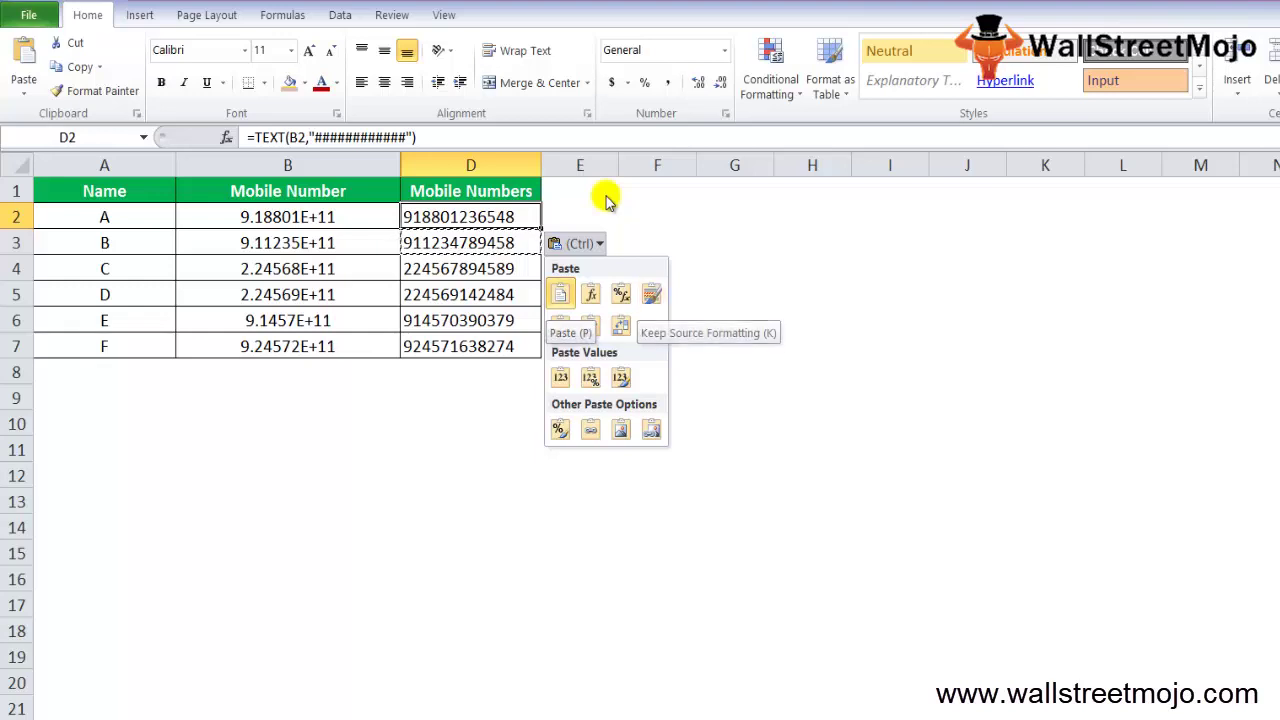
pyautogui.click(606, 197)
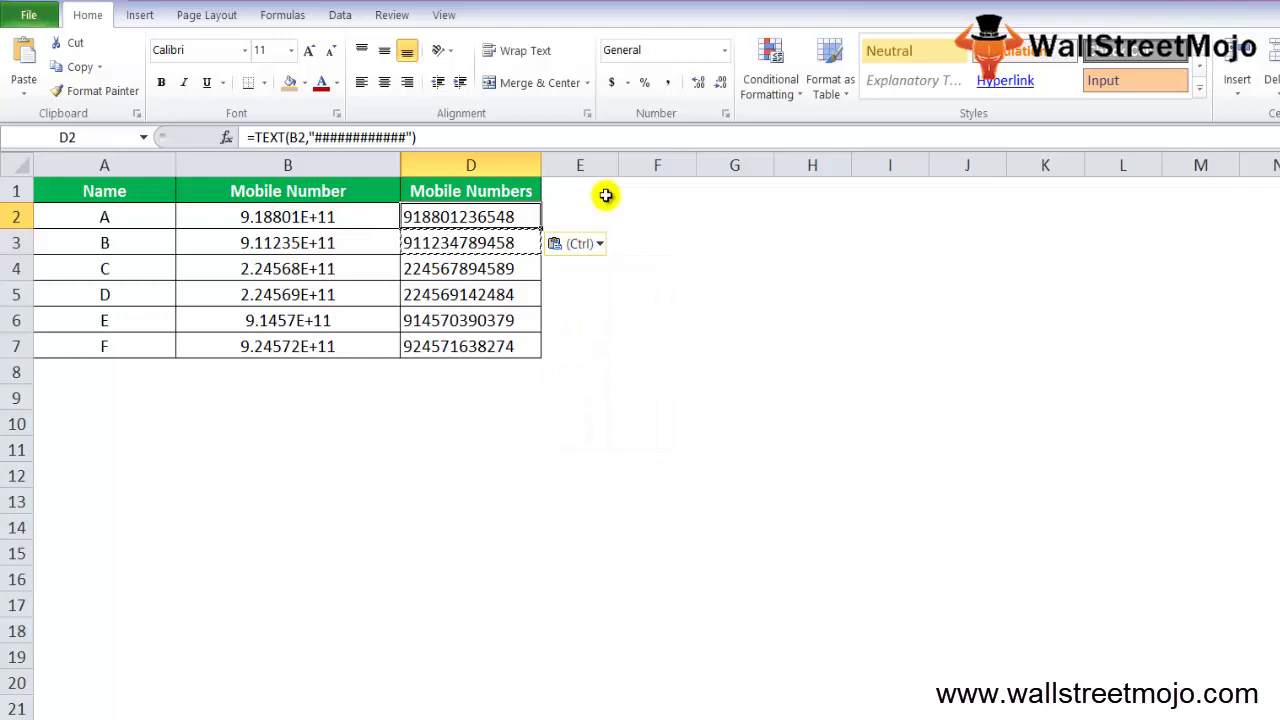
# Insert a hyphen after the first two # signs in D2 so the formula reads =TEXT(B2,"##-##########").
pyautogui.doubleClick(428, 217)
pyautogui.press('Left')
pyautogui.press('Left')
pyautogui.press('Left')
pyautogui.press('Left')
pyautogui.press('Left')
pyautogui.press('Left')
pyautogui.press('Left')
pyautogui.press('Left')
pyautogui.press('Left')
pyautogui.press('Left')
pyautogui.press('Left')
pyautogui.press('Left')
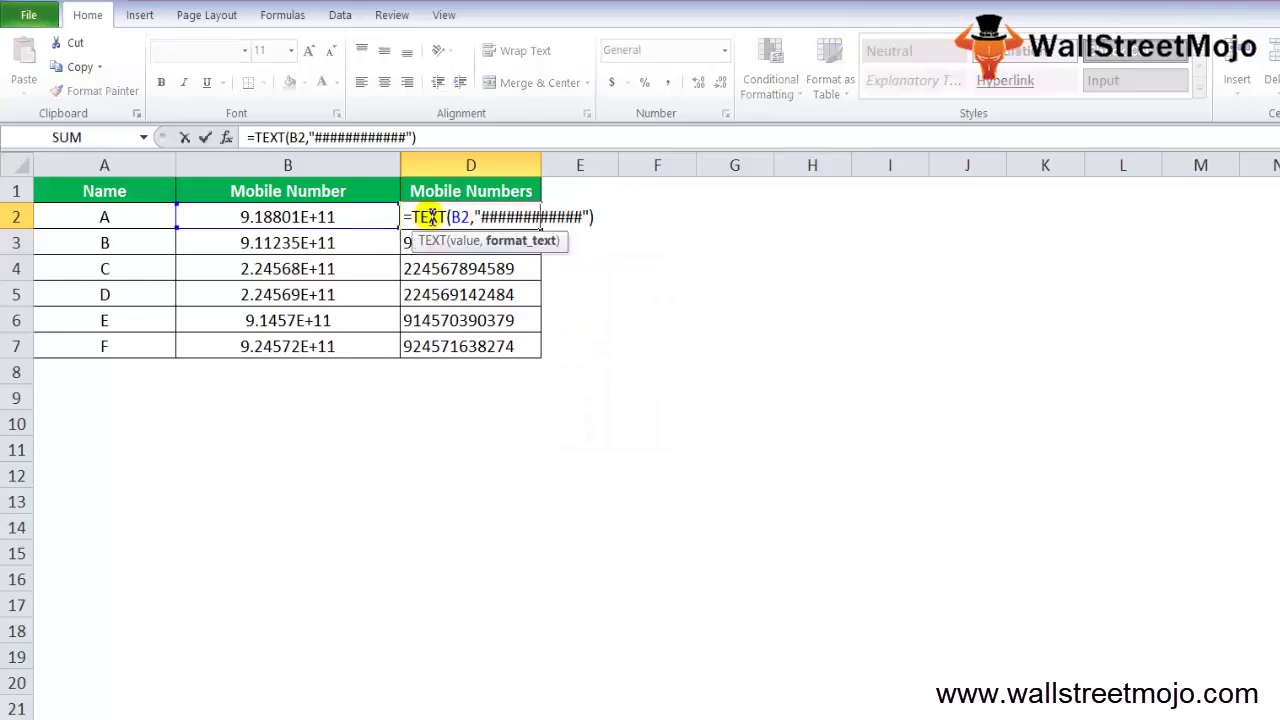
pyautogui.write('-')
pyautogui.hotkey('ctrl', 'Return')
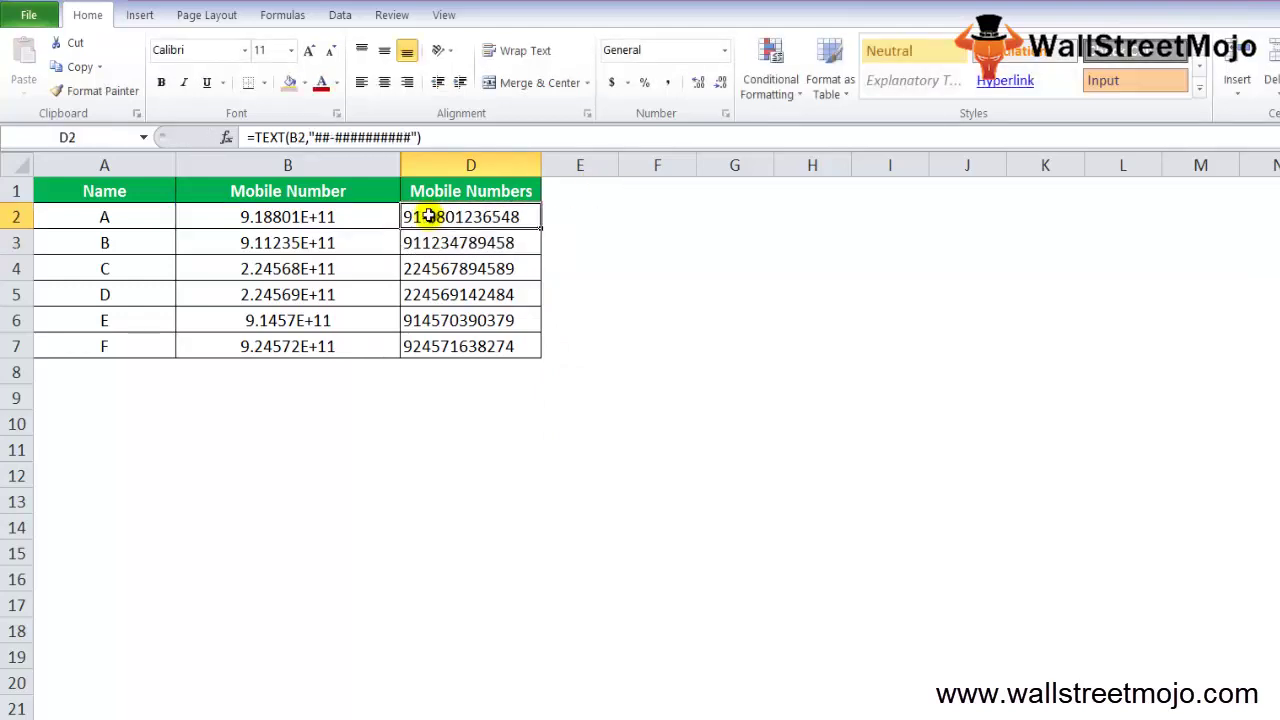
# Fill the hyphenated TEXT formula from D2 down to D7.
pyautogui.hotkey('shift', 'Down')
pyautogui.hotkey('shift', 'Down')
pyautogui.hotkey('shift', 'Down')
pyautogui.hotkey('shift', 'Down')
pyautogui.hotkey('shift', 'Down')
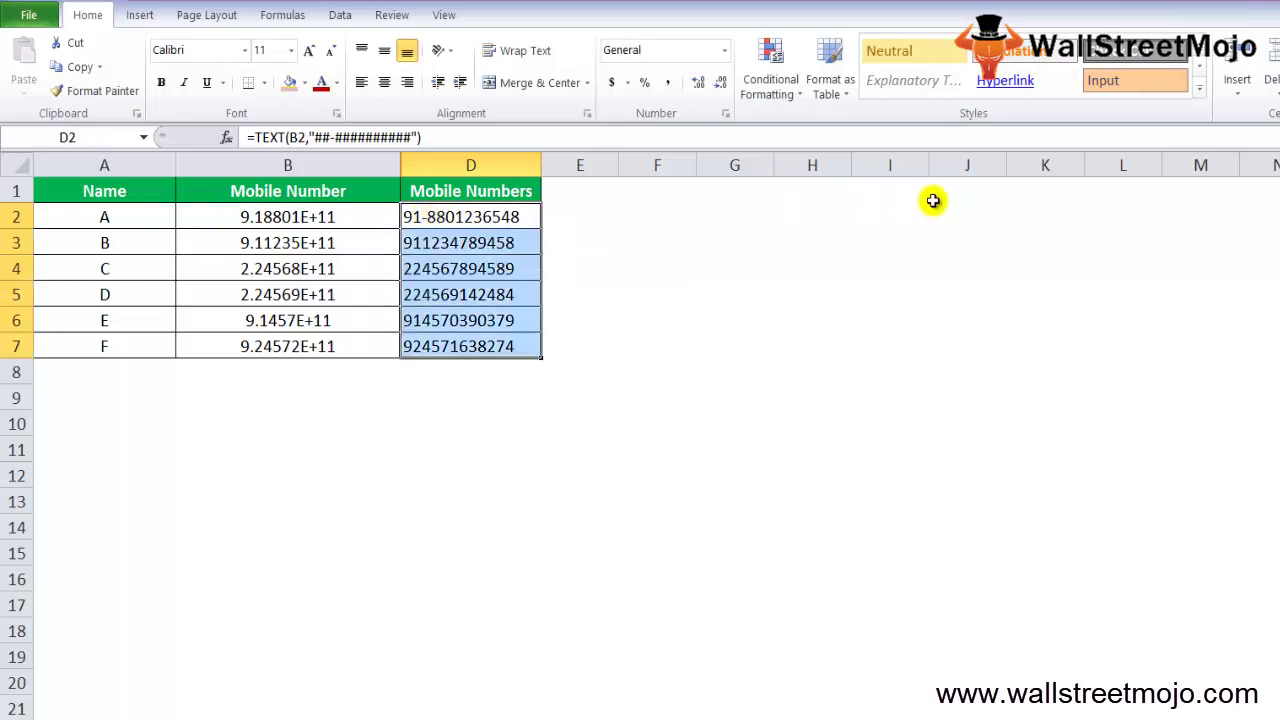
pyautogui.hotkey('ctrl', 'd')
# Review the hyphenated mobile numbers in D2:D7 down to the last row and back up.
pyautogui.press('Down')
pyautogui.press('Down')
pyautogui.press('Down')
pyautogui.press('Down')
pyautogui.press('Down')
pyautogui.hotkey('shift', 'Up')
pyautogui.hotkey('shift', 'Up')
pyautogui.hotkey('shift', 'Up')
pyautogui.hotkey('shift', 'Up')
pyautogui.hotkey('shift', 'Up')
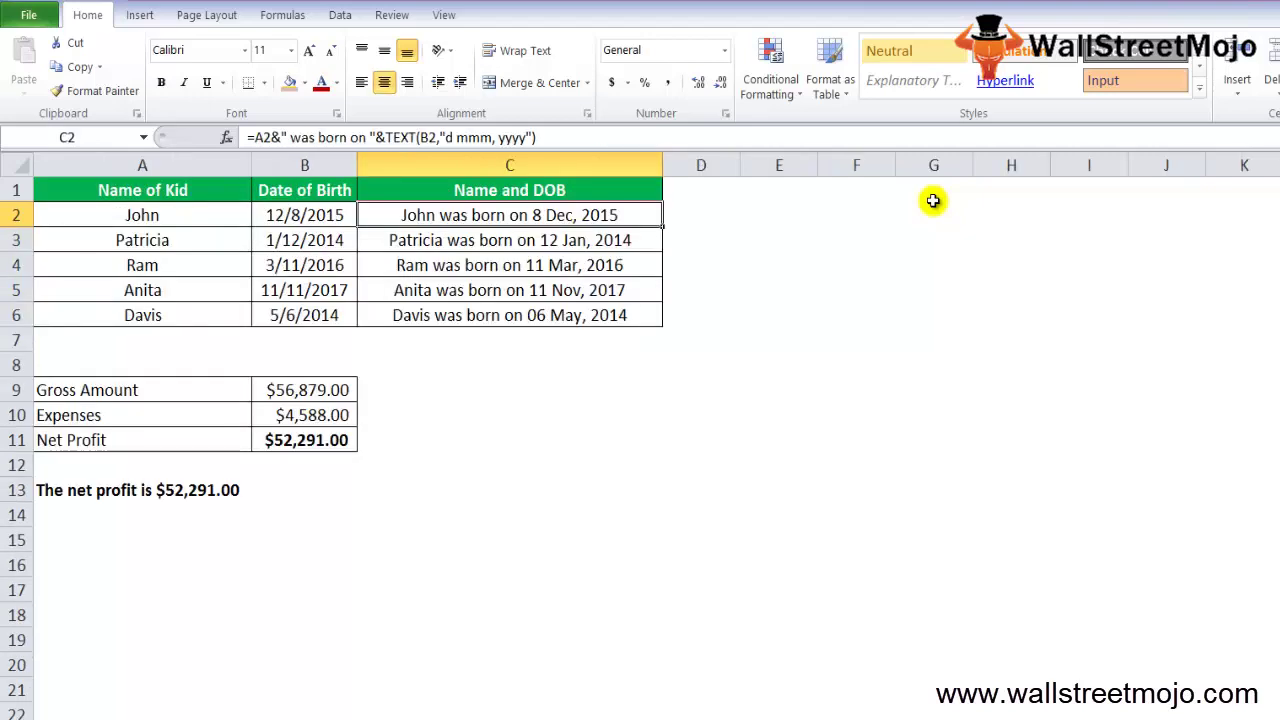
# Clear the existing formulas in the Name and DOB column, cells C2:C6.
pyautogui.press('Up')
pyautogui.press('Left')
pyautogui.press('Left')
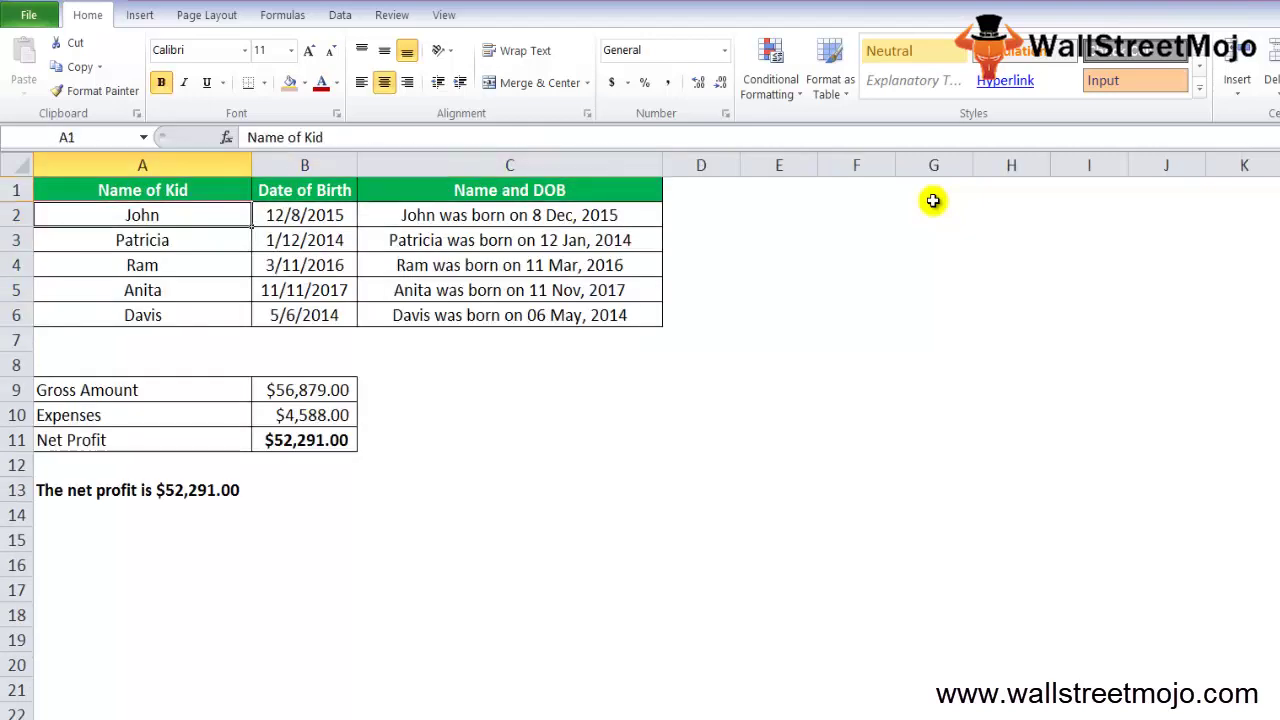
pyautogui.press('Down')
pyautogui.press('Right')
pyautogui.press('Right')
pyautogui.hotkey('shift', 'Down')
pyautogui.hotkey('shift', 'Down')
pyautogui.hotkey('shift', 'Down')
pyautogui.hotkey('shift', 'Down')
pyautogui.press('Delete')
pyautogui.hotkey('shift', 'Up')
pyautogui.hotkey('shift', 'Up')
pyautogui.hotkey('shift', 'Up')
pyautogui.hotkey('shift', 'Up')
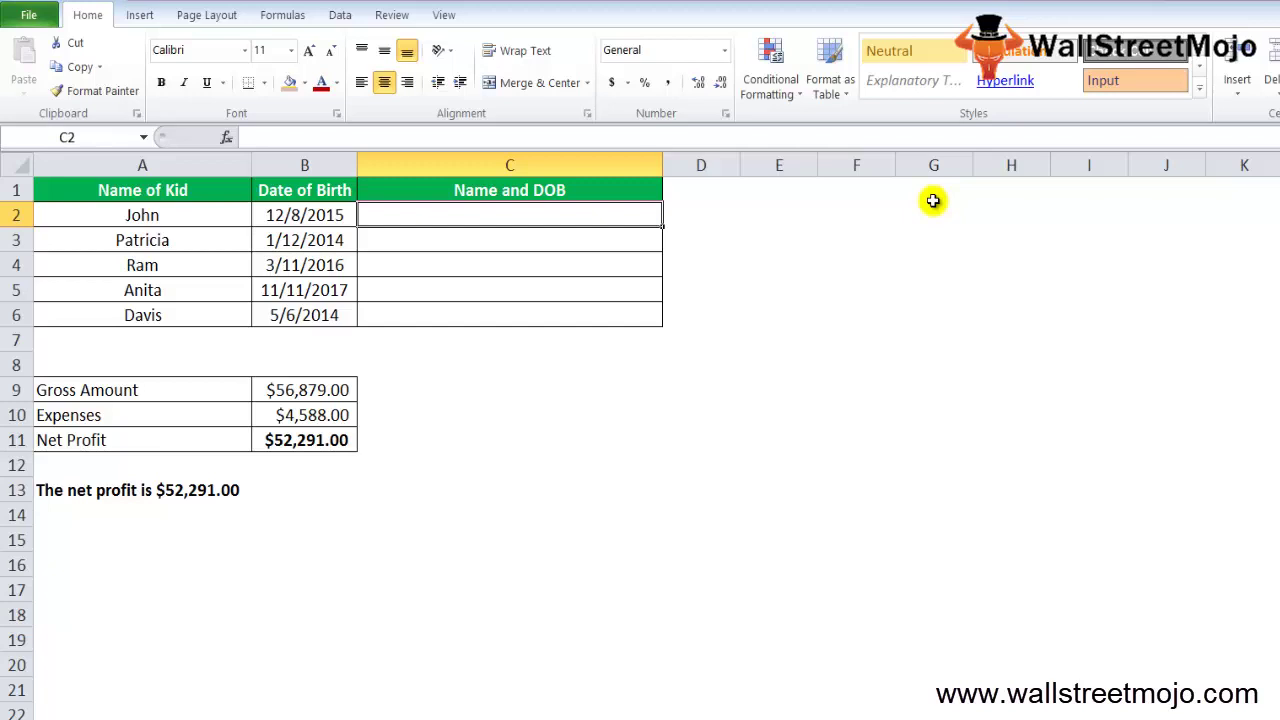
# Review the kids' names in A2:A6 and their dates of birth in B2:B6.
pyautogui.press('Left')
pyautogui.press('Left')
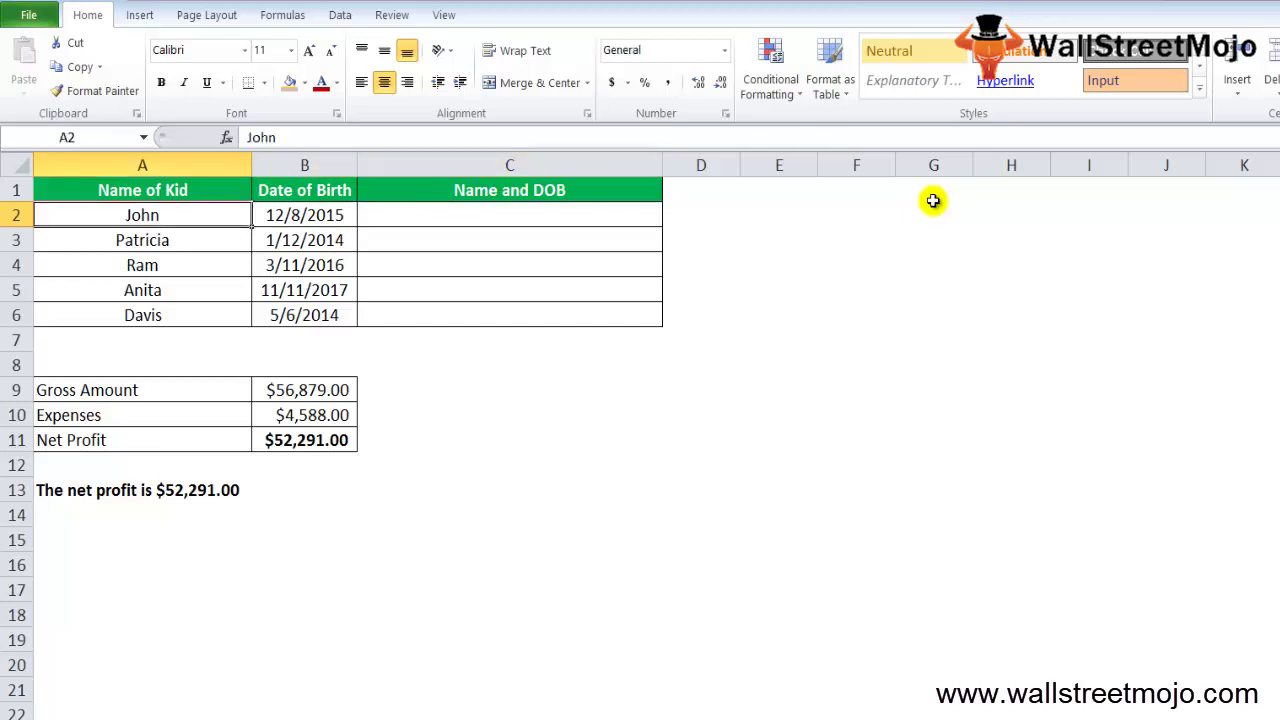
pyautogui.press('Down')
pyautogui.press('Down')
pyautogui.press('Down')
pyautogui.press('Down')
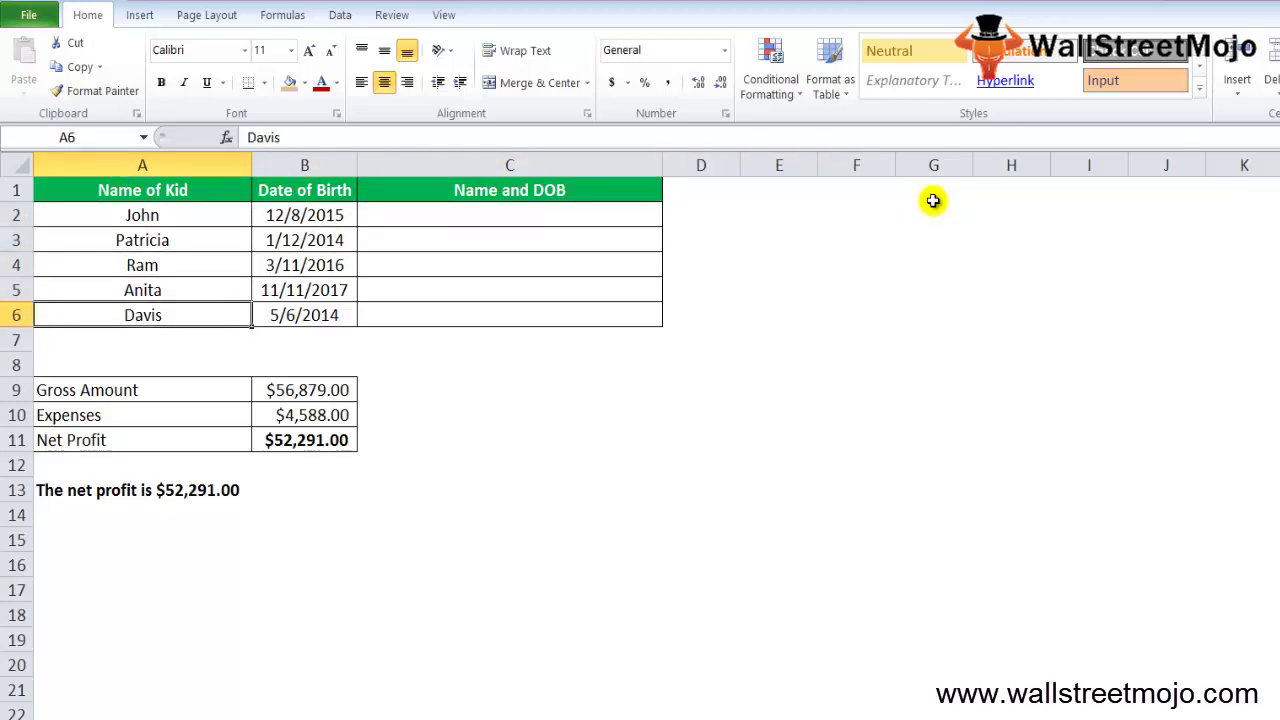
pyautogui.press('Right')
pyautogui.press('Up')
pyautogui.press('Up')
pyautogui.press('Up')
pyautogui.press('Up')
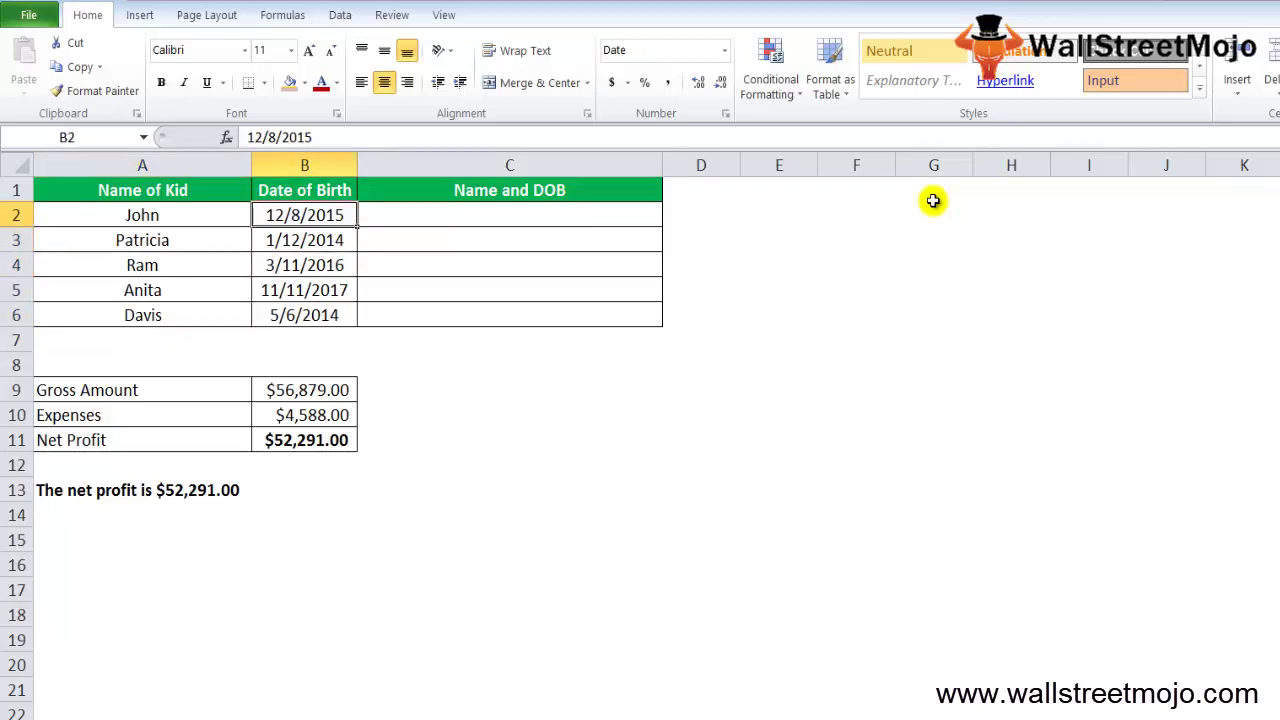
pyautogui.press('Right')
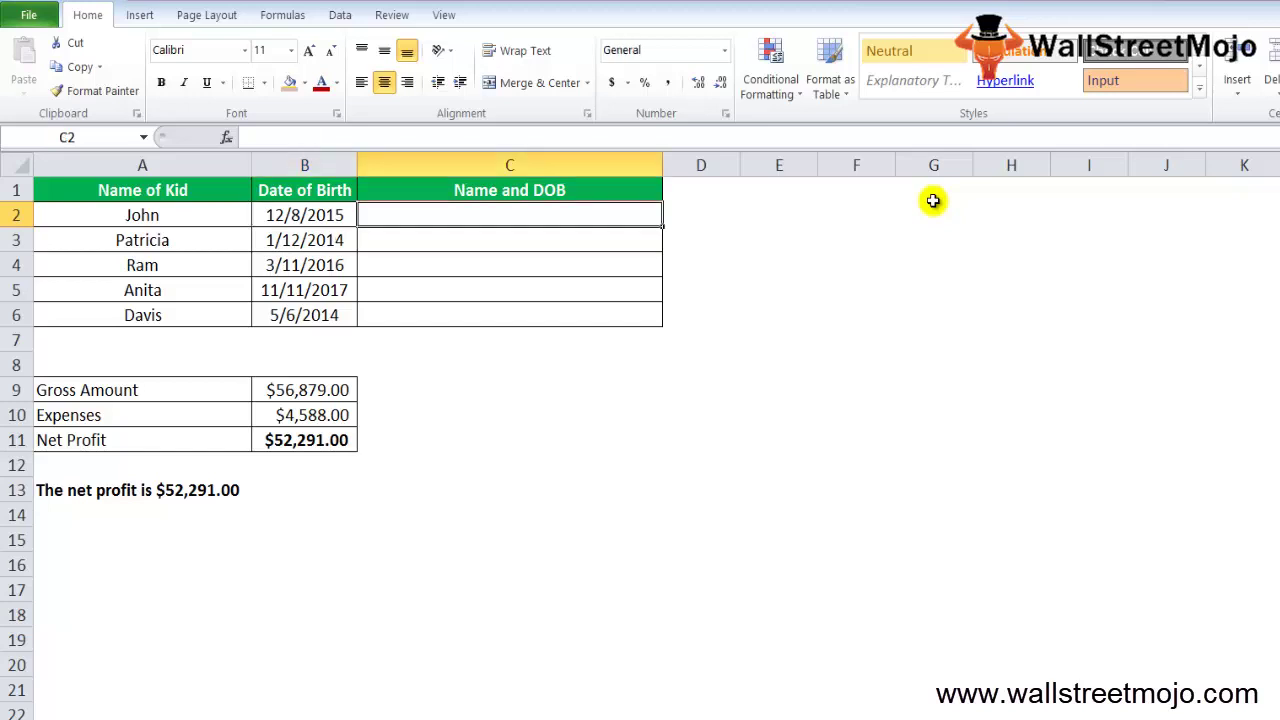
pyautogui.press('Left')
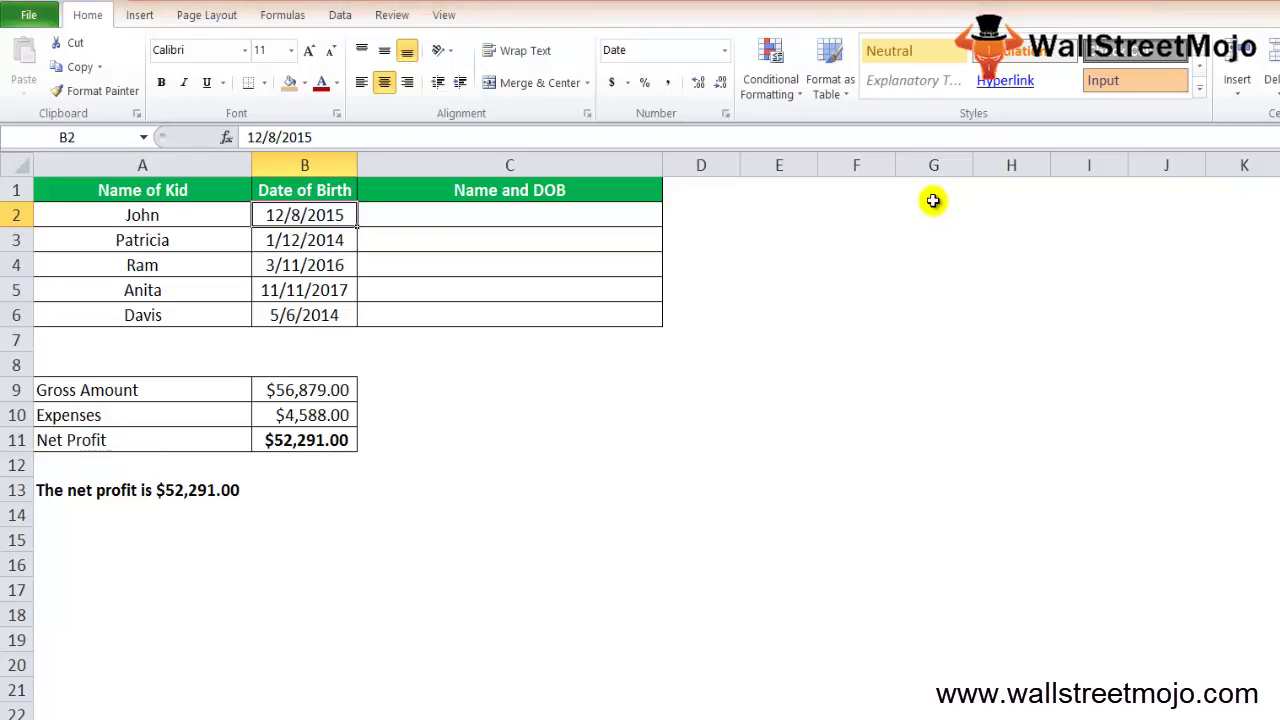
pyautogui.press('Right')
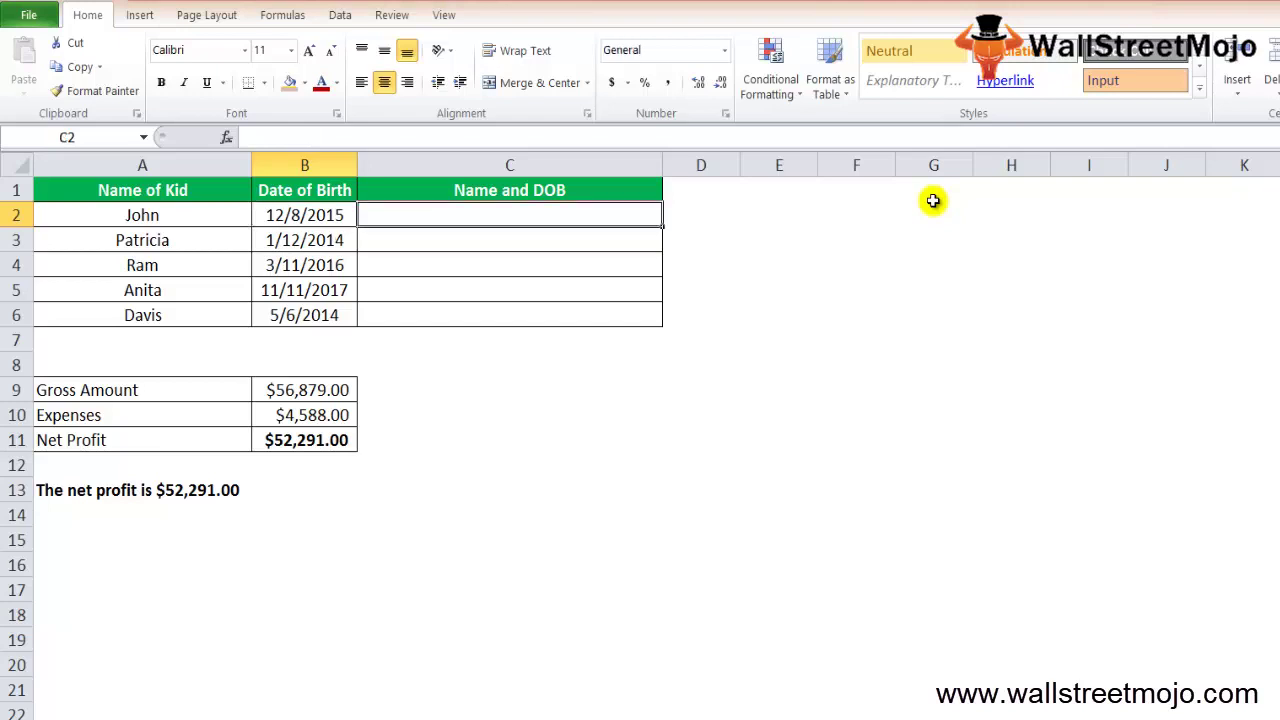
# Enter the formula =A2&""&B2 in C2 and compare its result with the date in B2.
pyautogui.write('=')
pyautogui.press('Left')
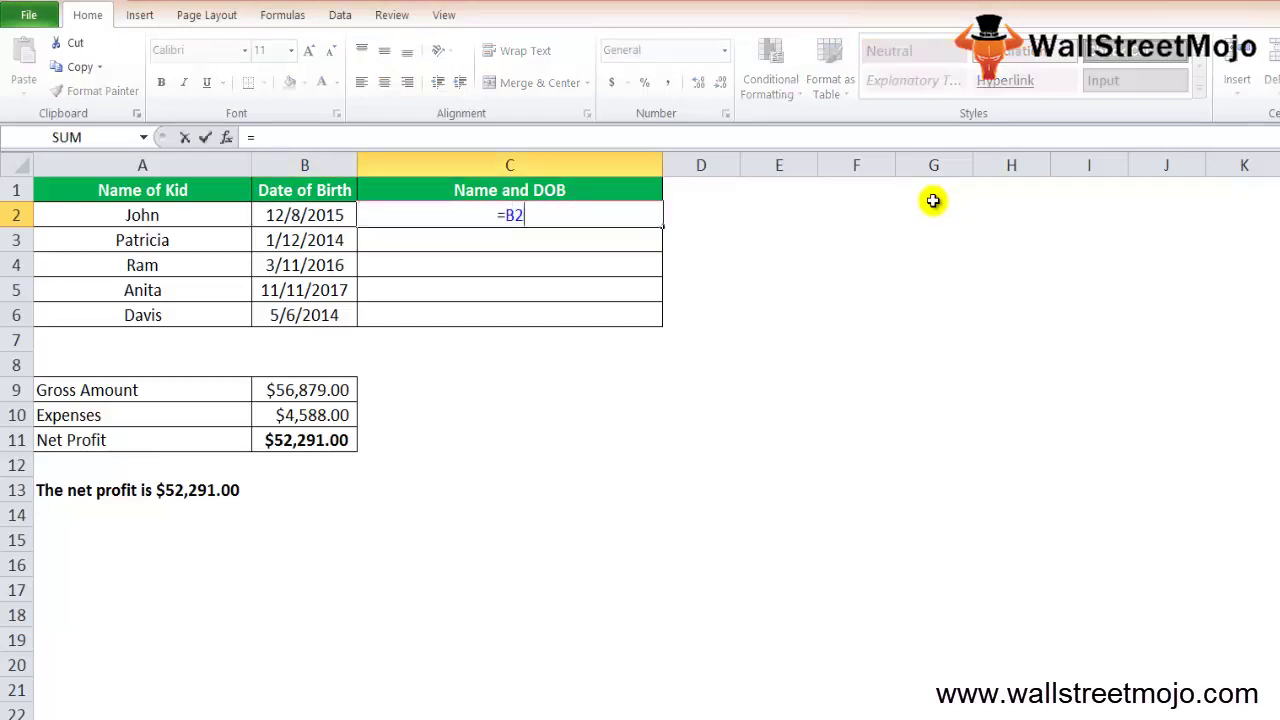
pyautogui.press('Left')
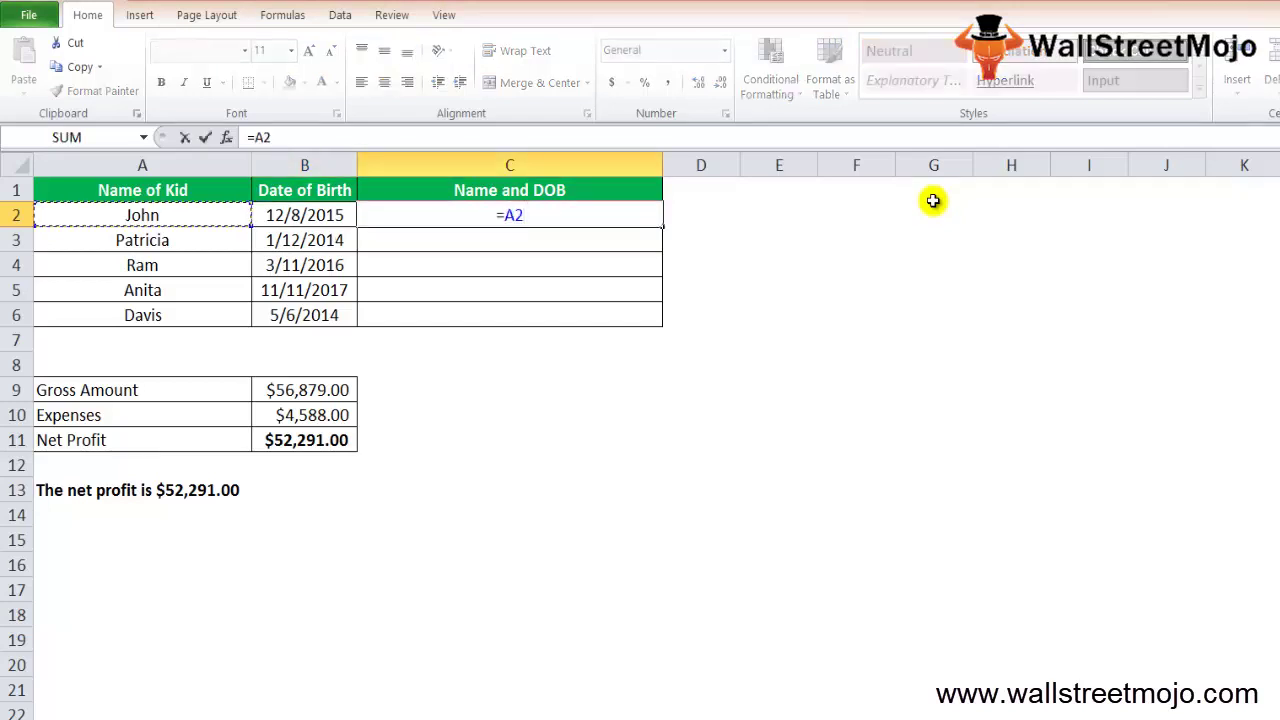
pyautogui.write('&""')
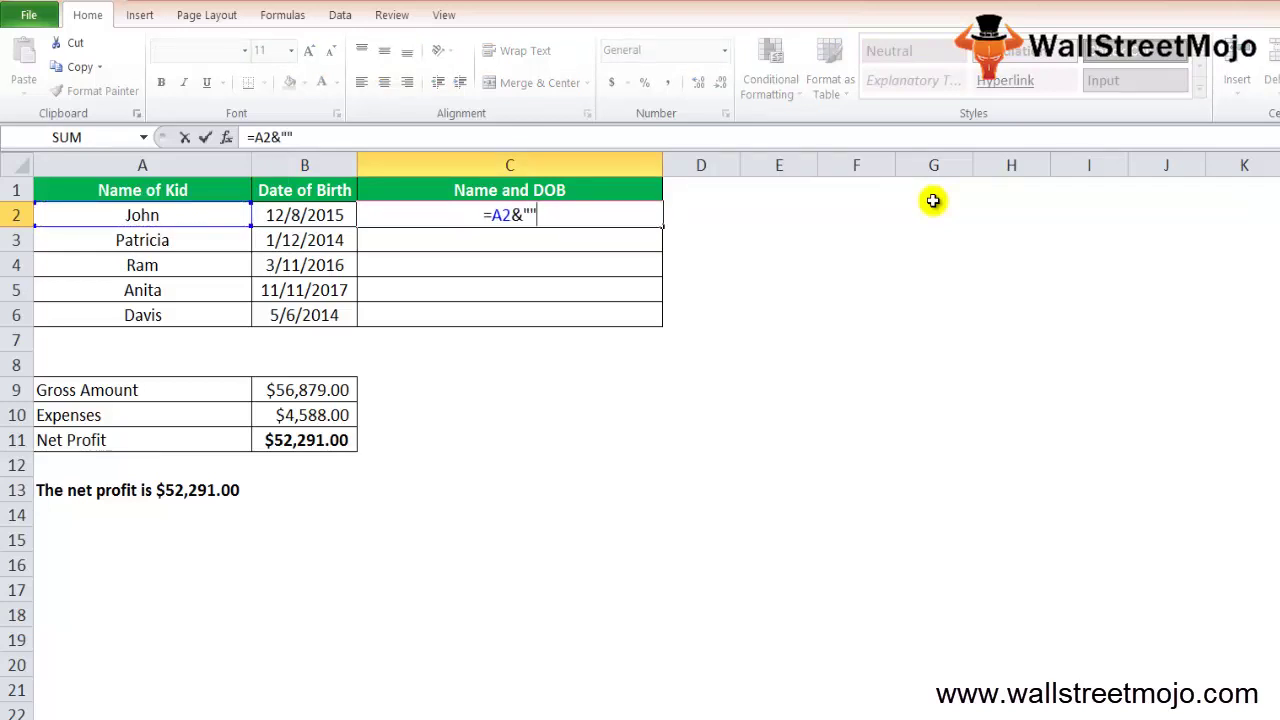
pyautogui.write('&')
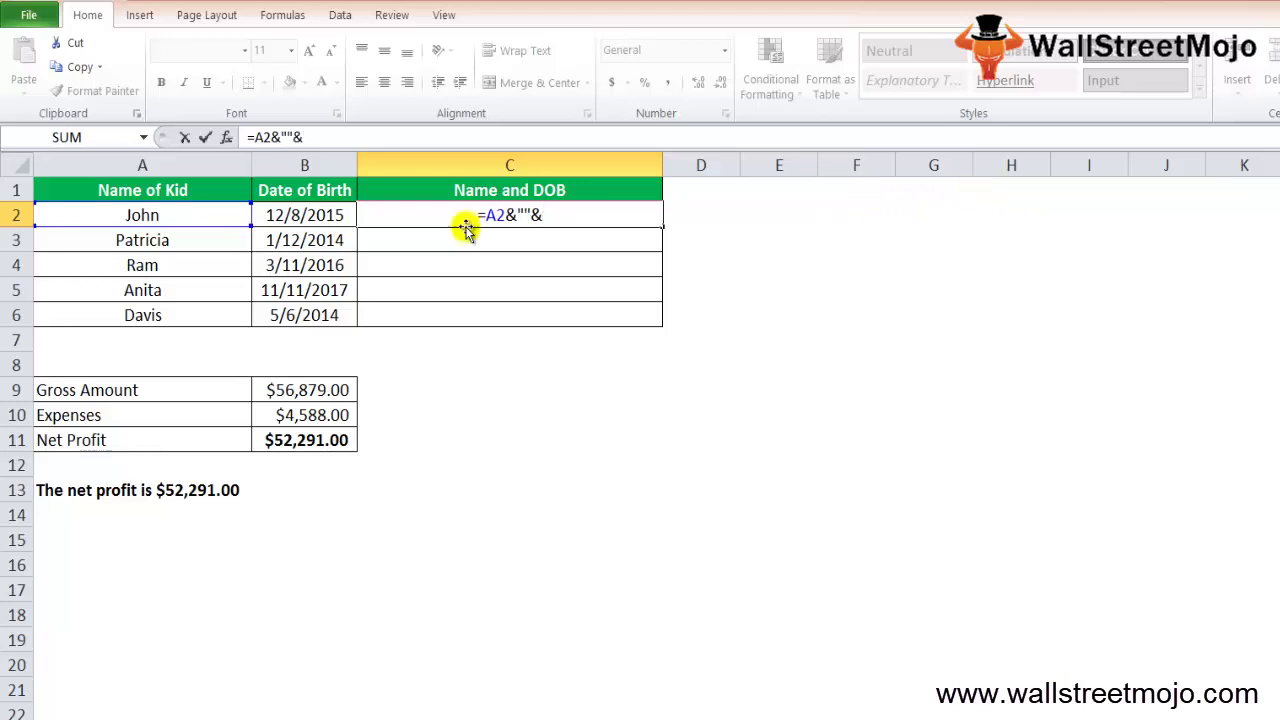
pyautogui.click(322, 215)
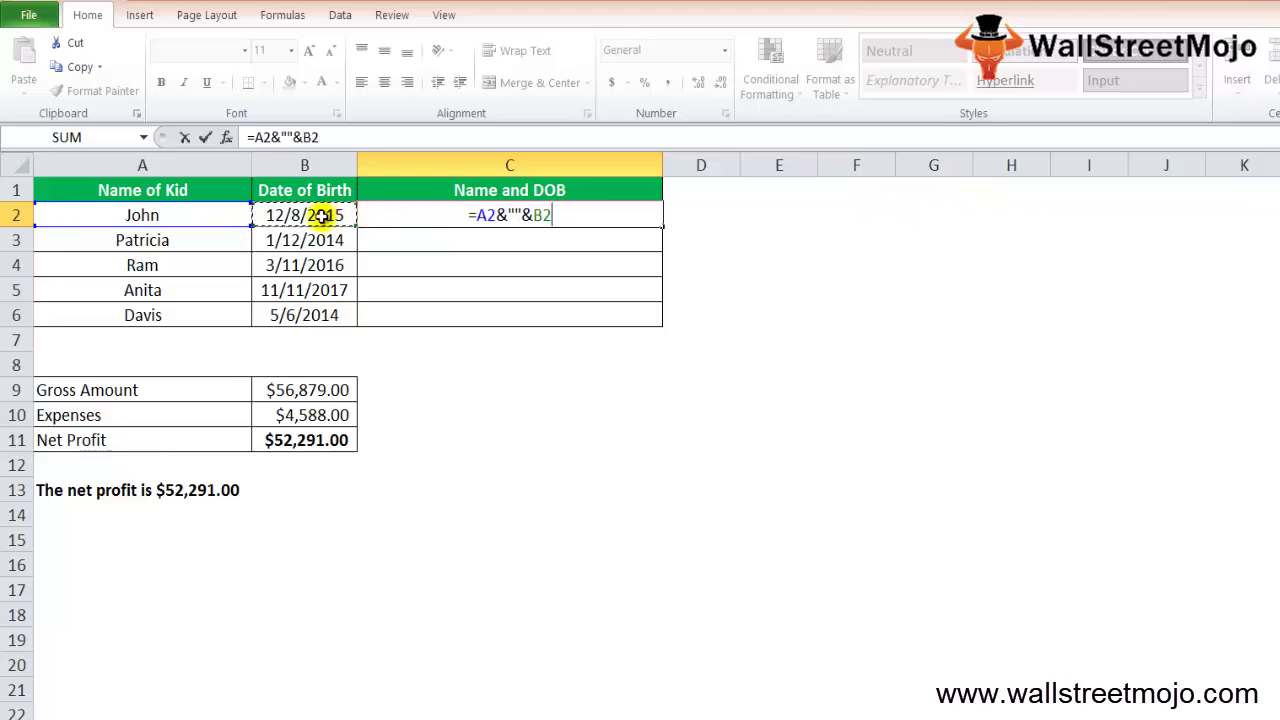
pyautogui.press('Return')
pyautogui.press('Up')
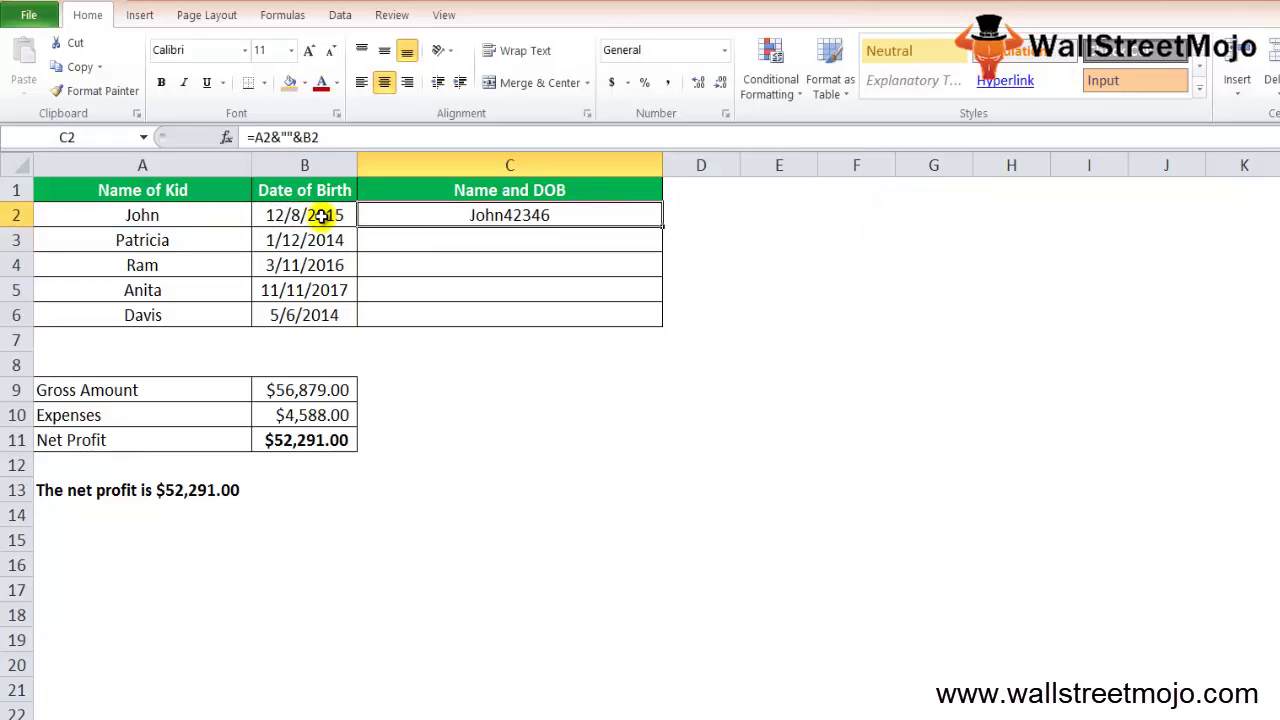
pyautogui.click(322, 215)
pyautogui.press('Right')
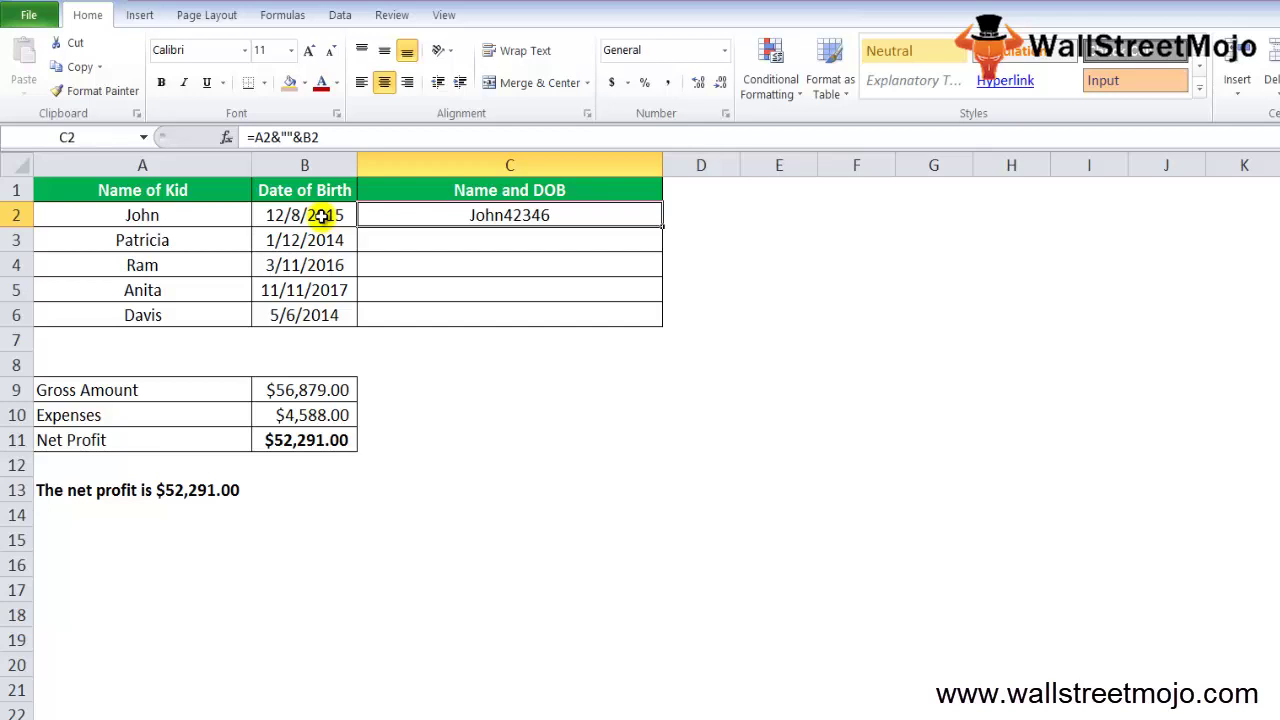
# Replace everything after =A2& in the C2 formula with the quoted text "WAS BORN ON".
pyautogui.press('F2')
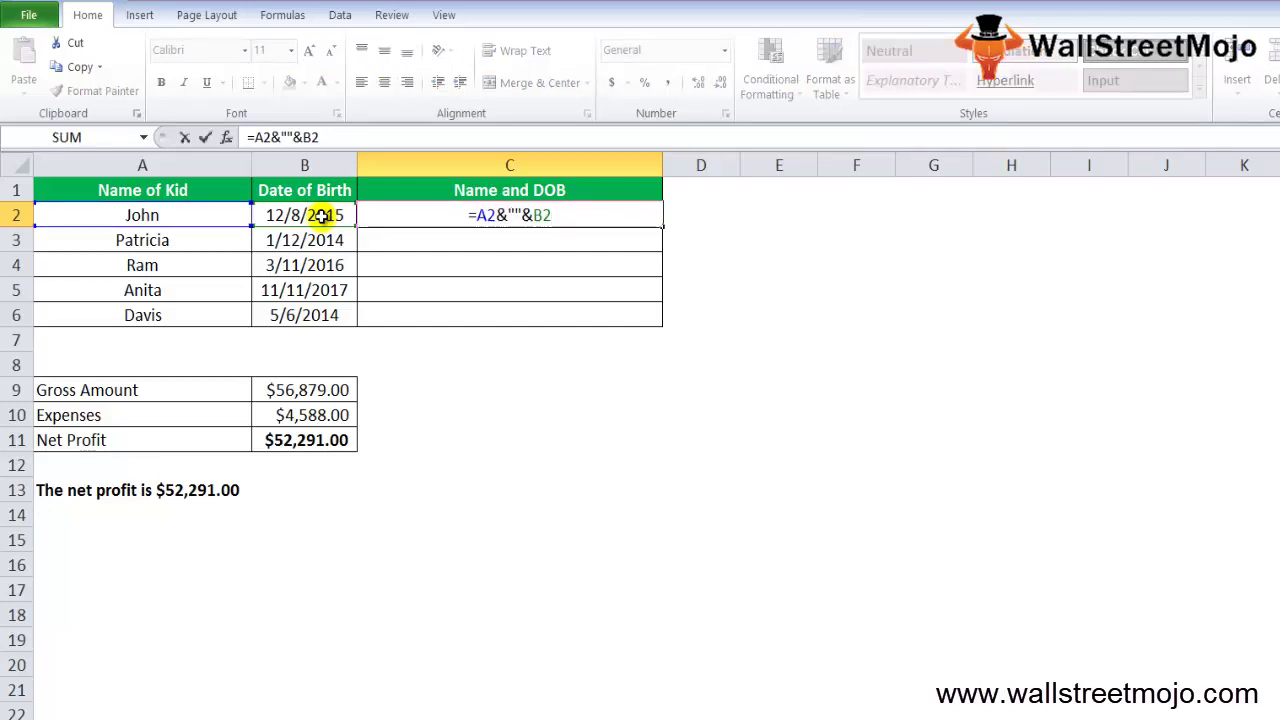
pyautogui.press('BackSpace')
pyautogui.press('BackSpace')
pyautogui.press('BackSpace')
pyautogui.press('BackSpace')
pyautogui.press('BackSpace')
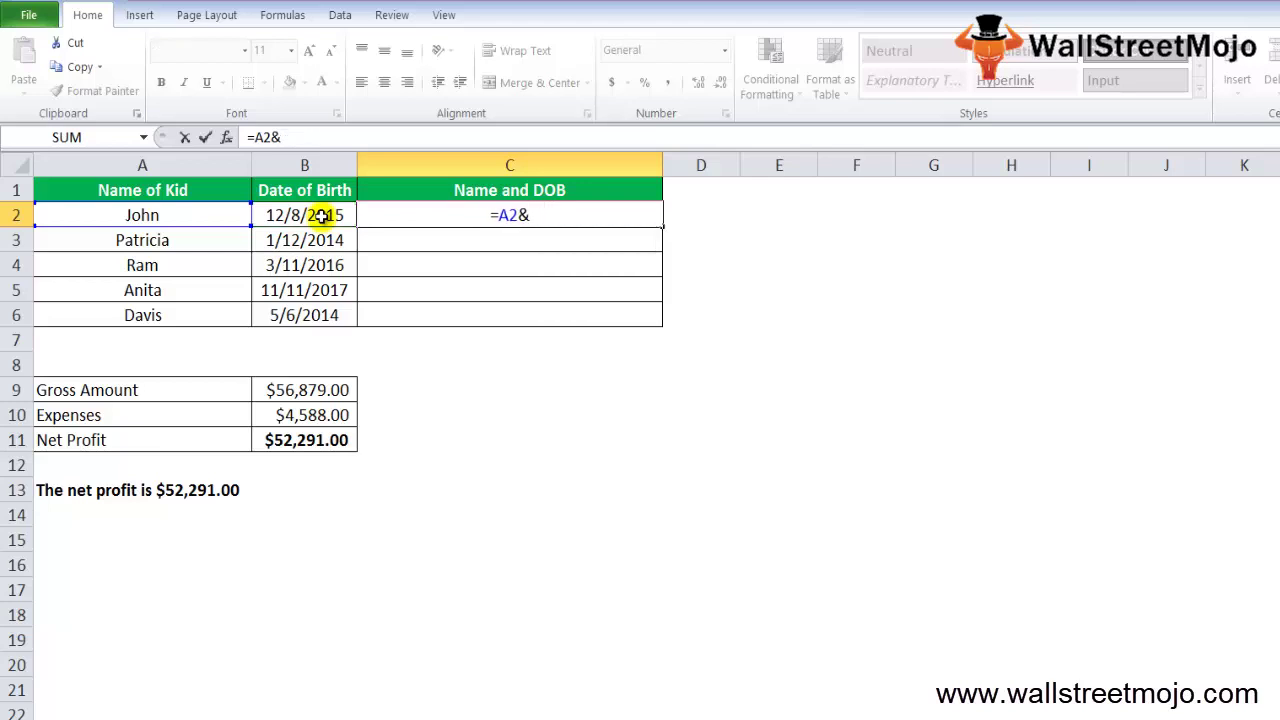
pyautogui.write('"WAS BORN')
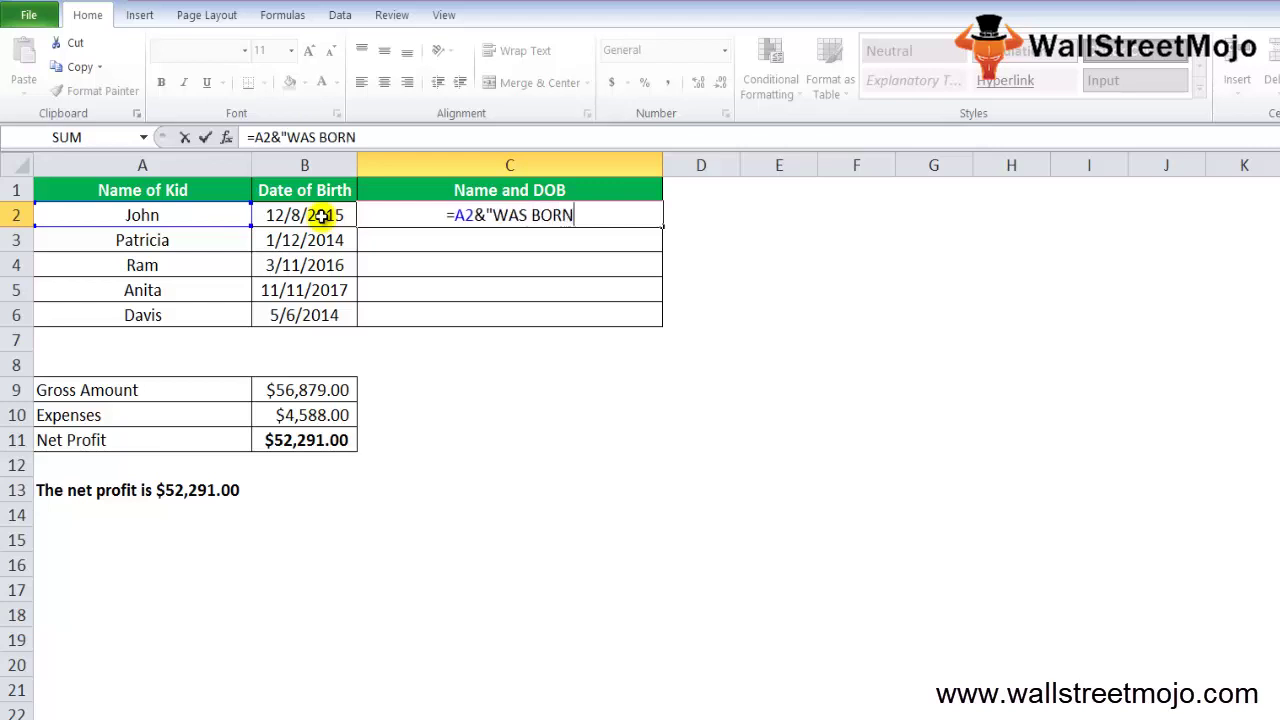
pyautogui.write(' ON')
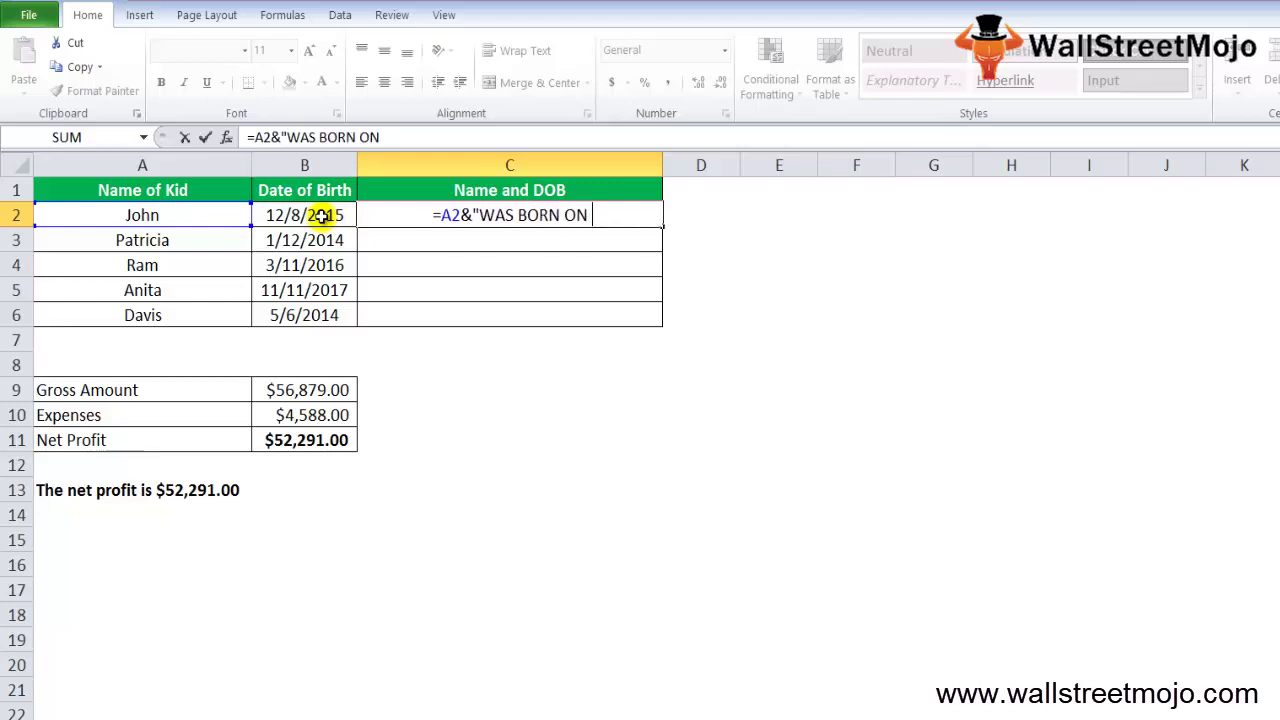
pyautogui.write('"')
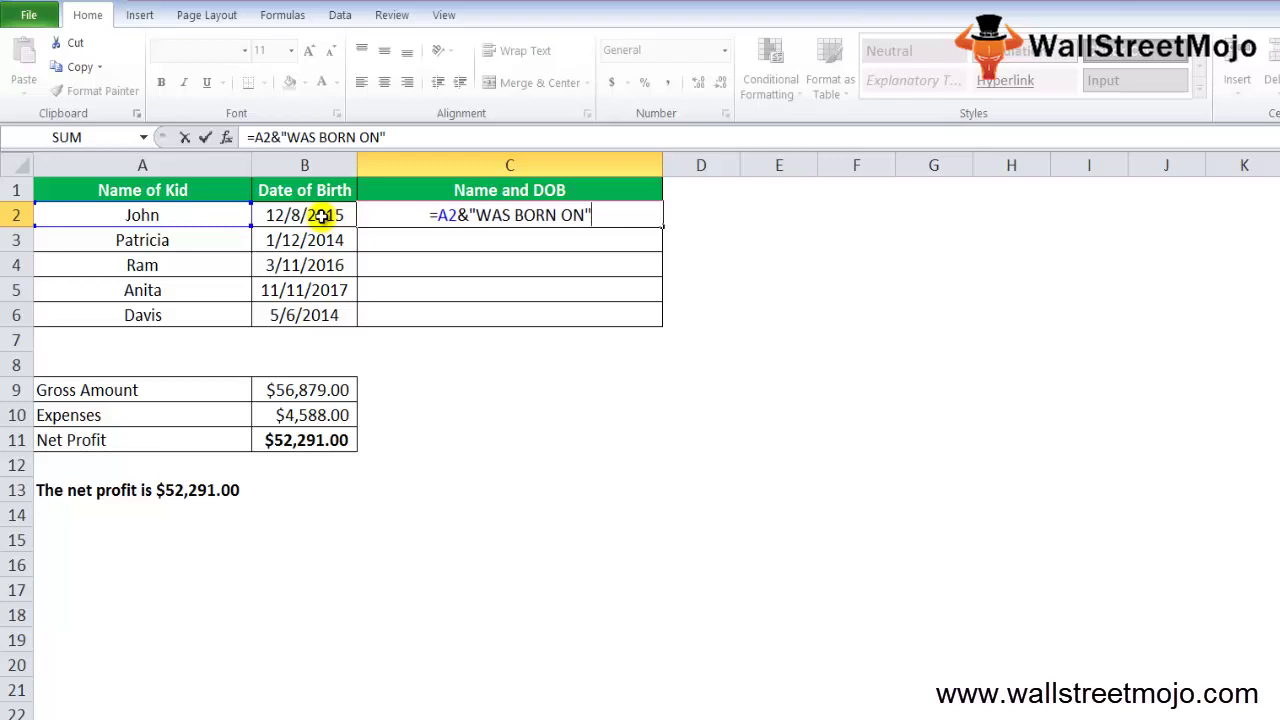
# Complete the C2 formula by appending &TEXT(B2,"dd mmmm,yyyy") after the quoted text.
pyautogui.write('&TEXT(')
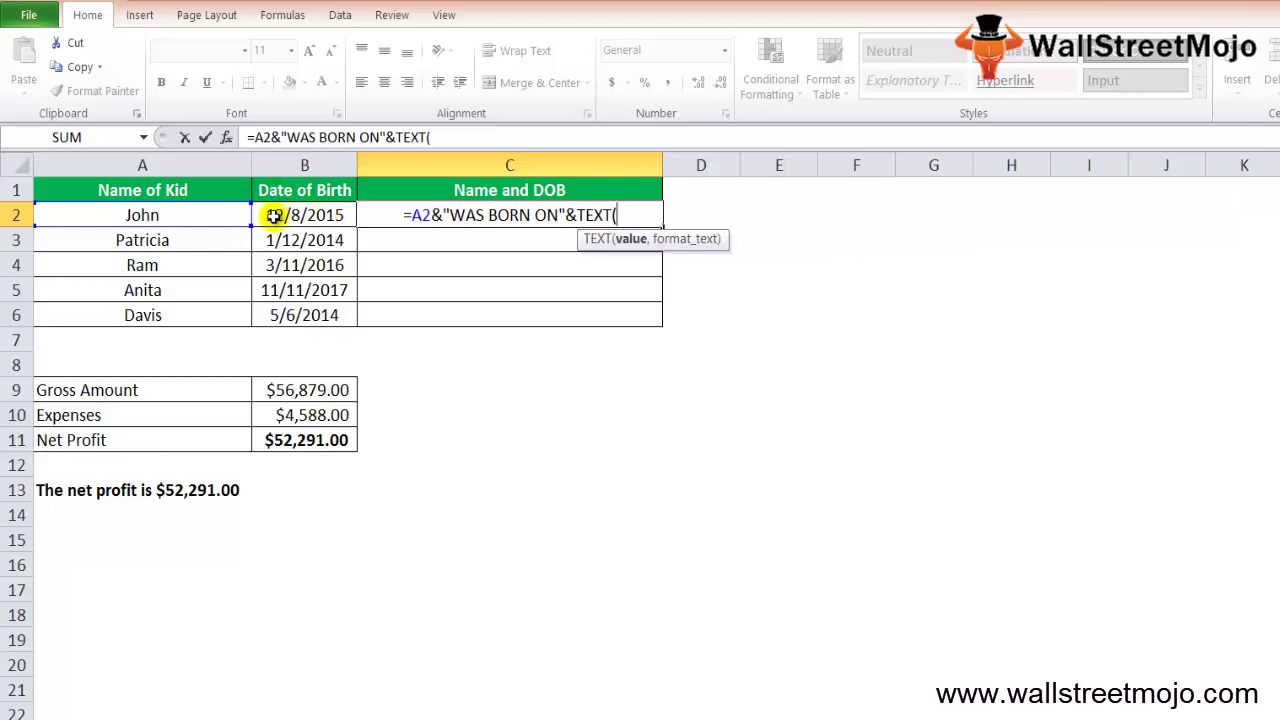
pyautogui.click(272, 216)
pyautogui.write(',')
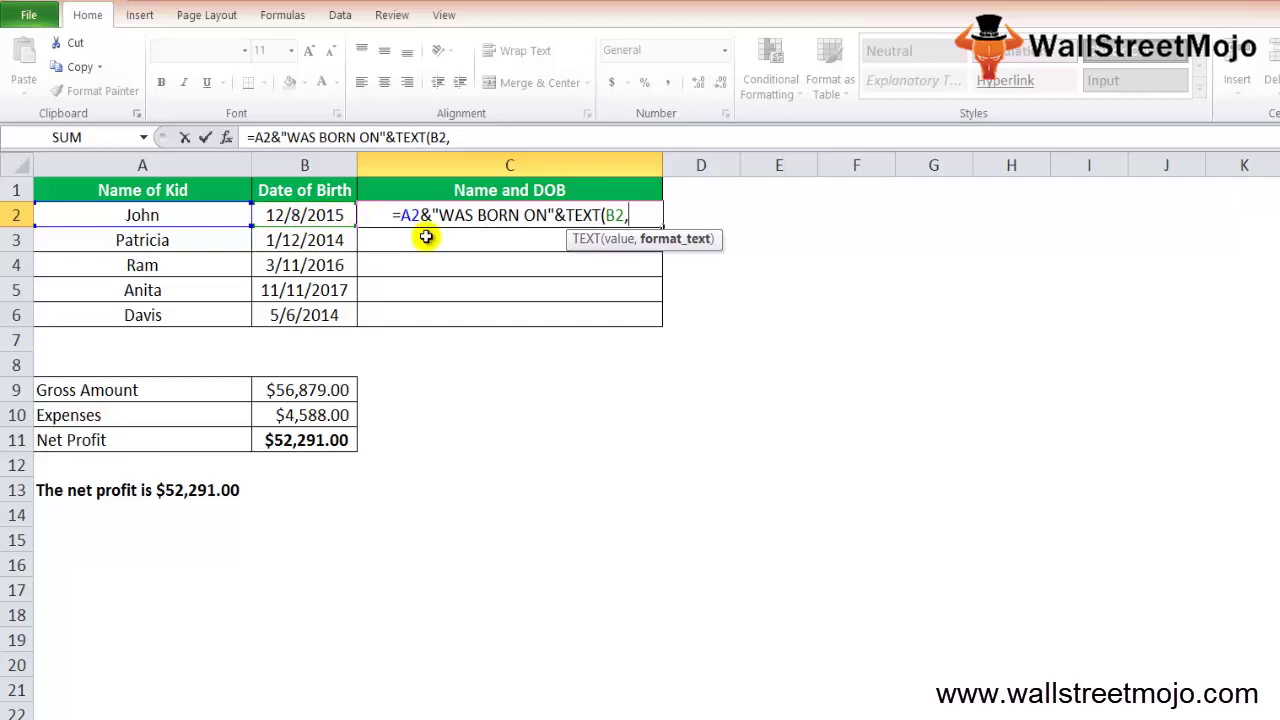
pyautogui.write('"')
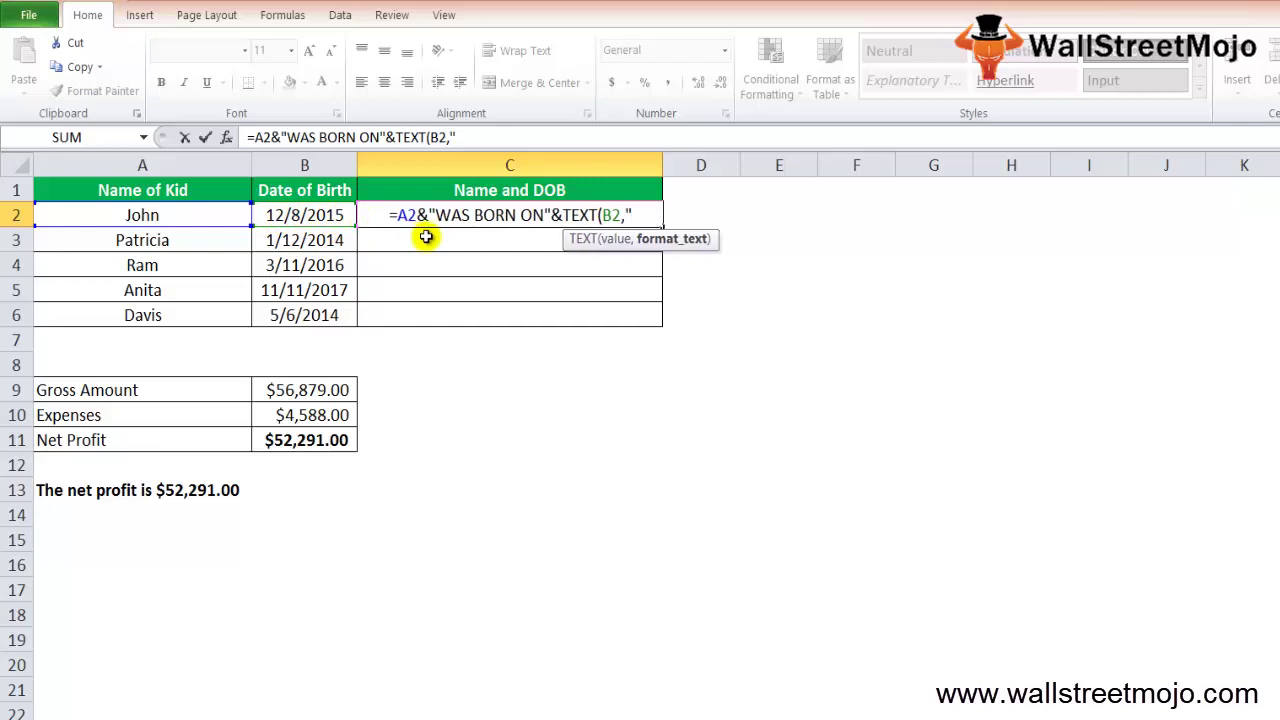
pyautogui.write('DD')
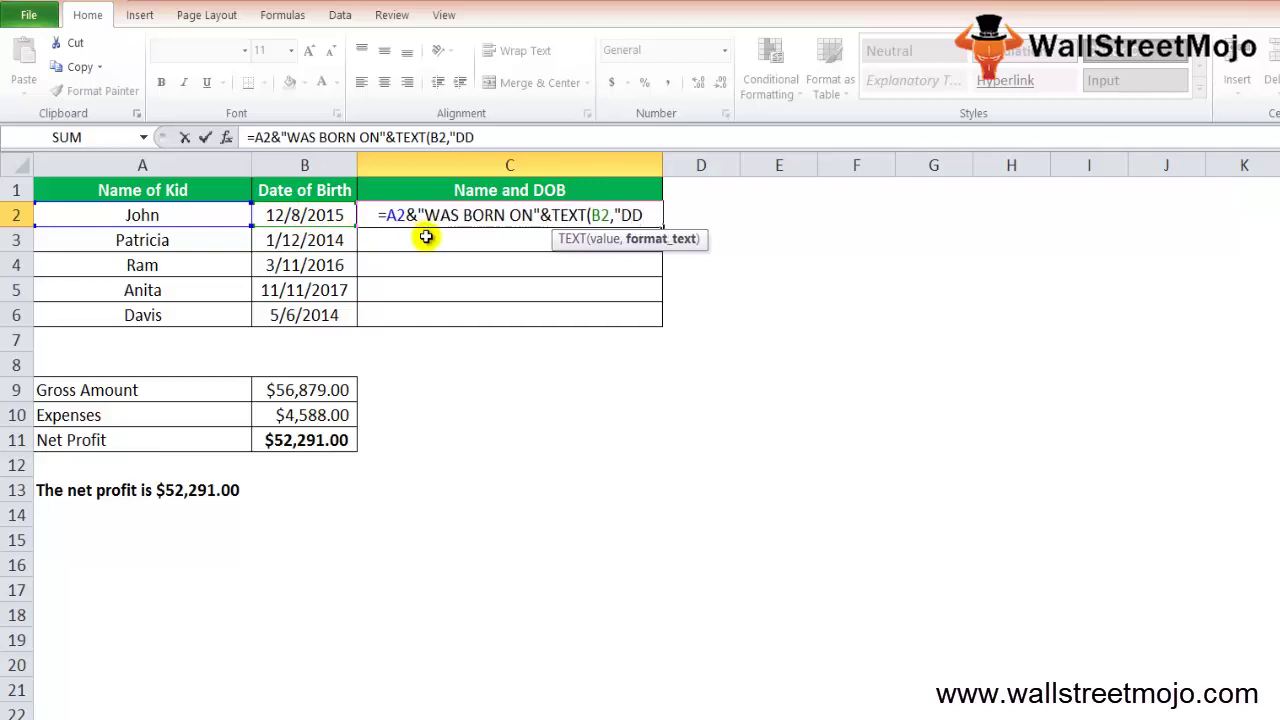
pyautogui.press('BackSpace')
pyautogui.press('BackSpace')
pyautogui.write('dd')
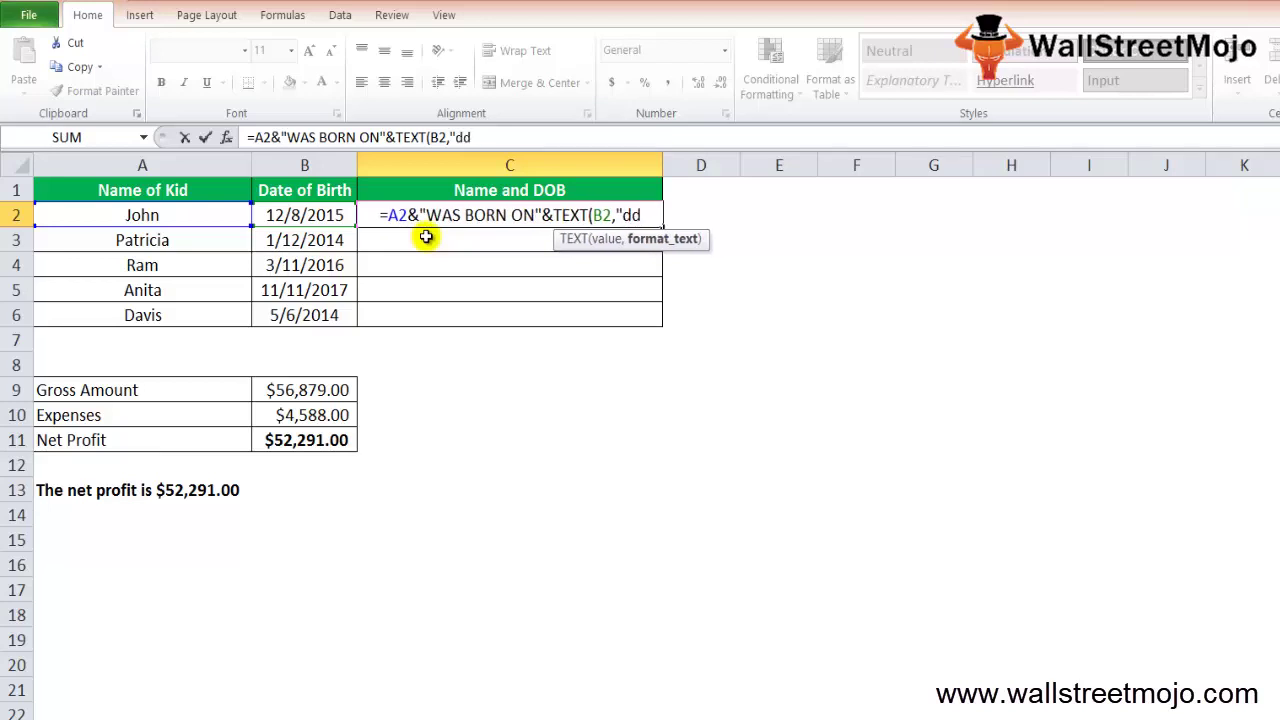
pyautogui.write(' mmmm')
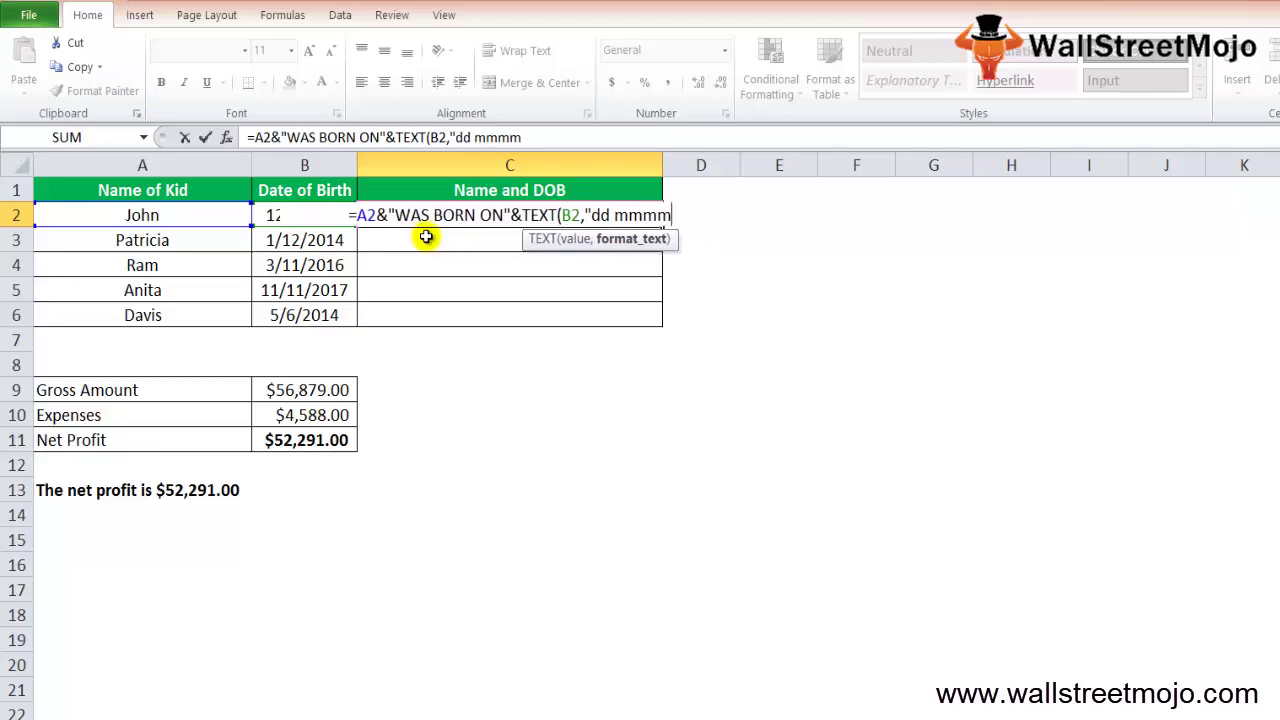
pyautogui.write(',')
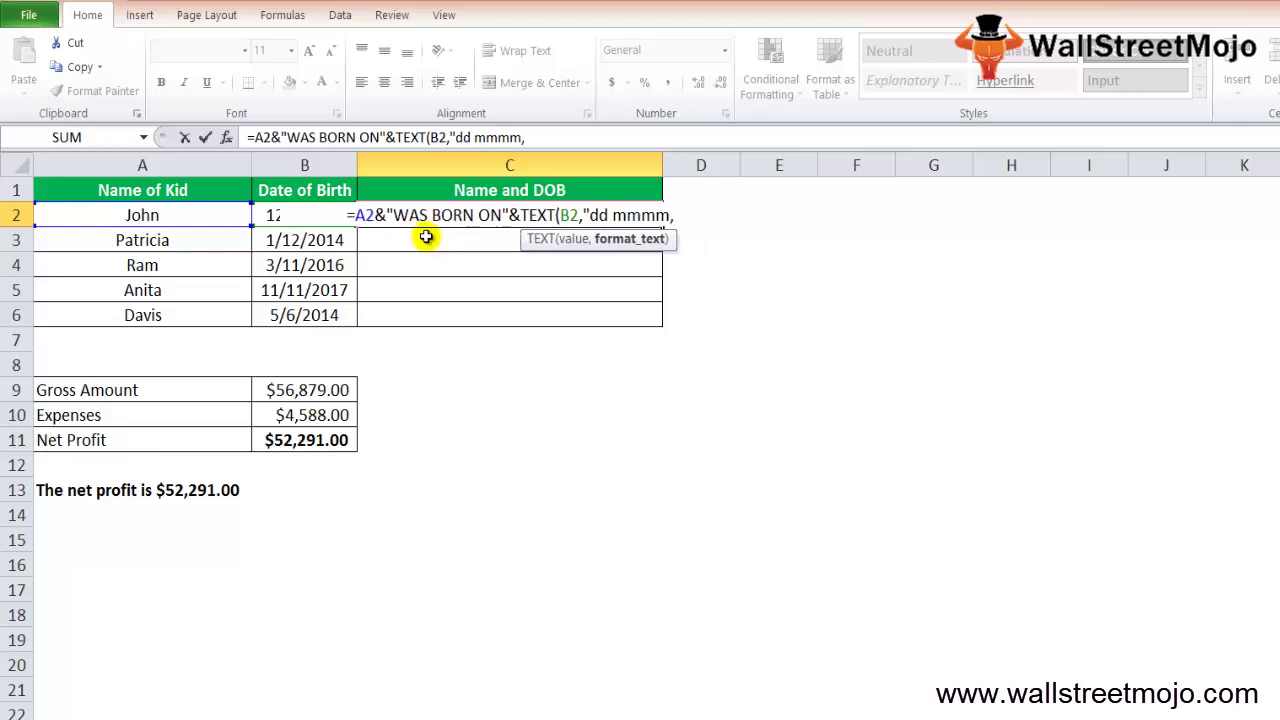
pyautogui.write('yyyy")')
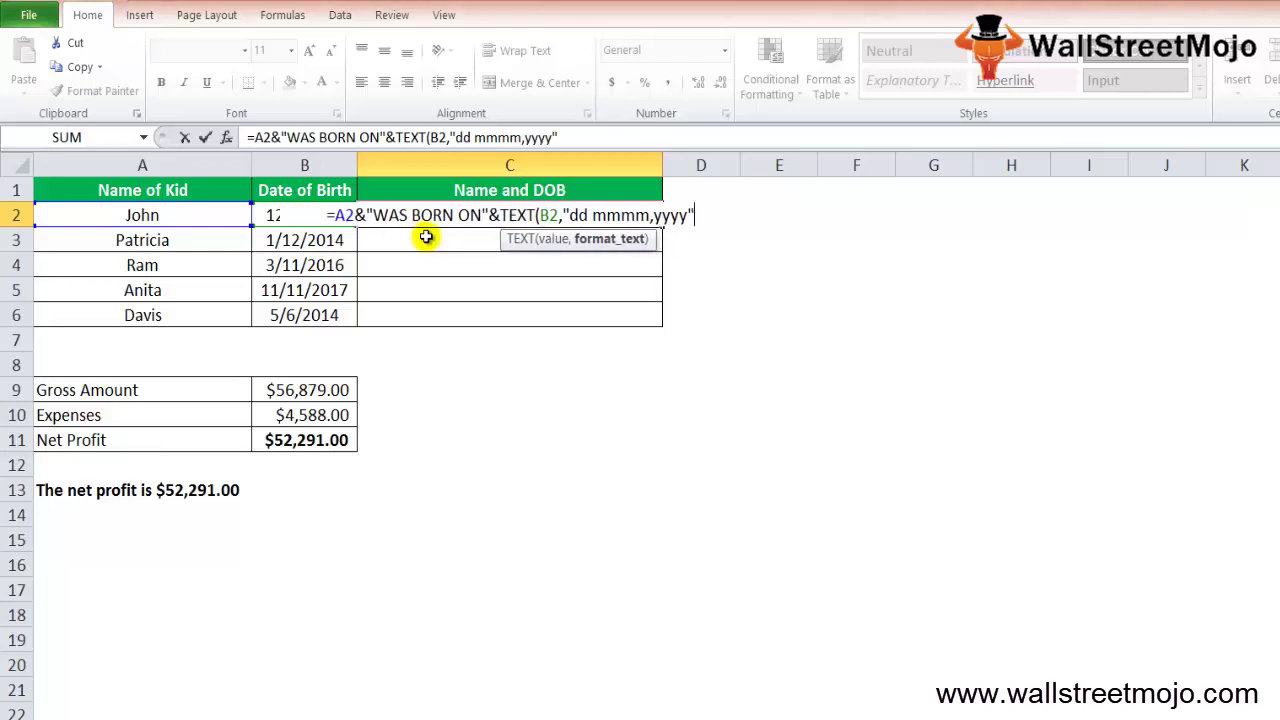
pyautogui.press('Return')
pyautogui.press('Up')
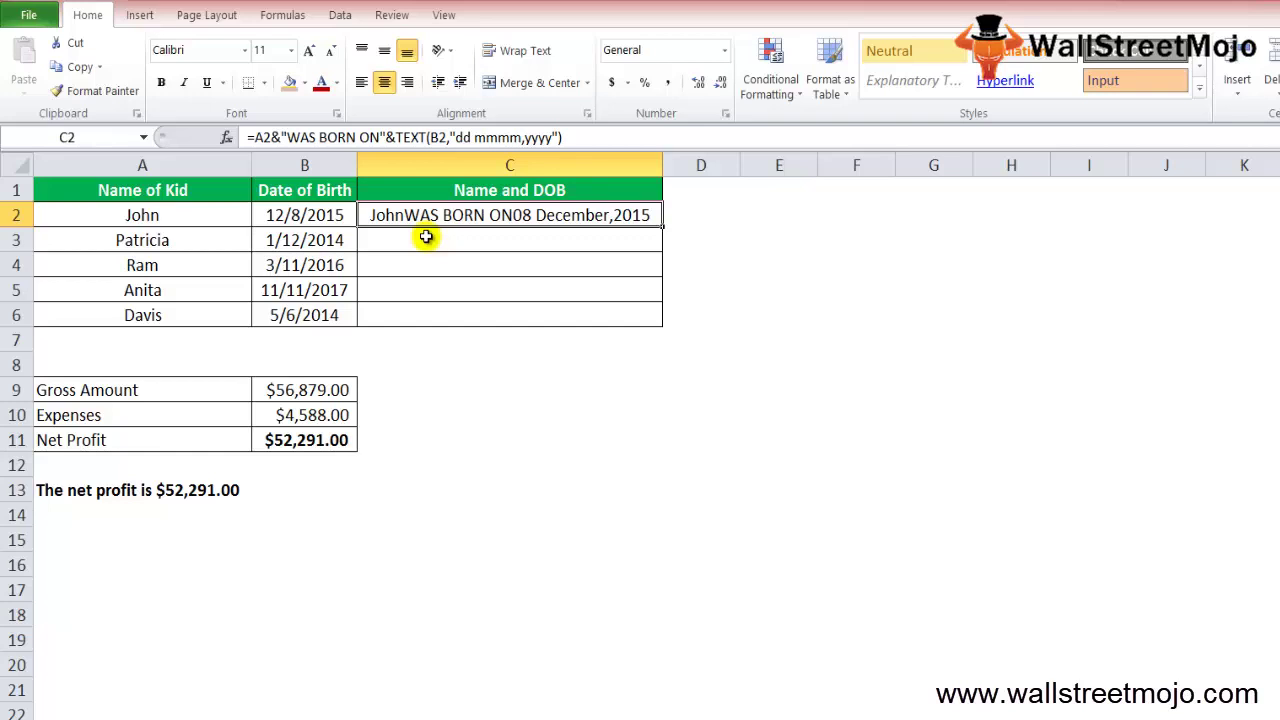
# Fill the full-month name and date formula from C2 down to C6.
pyautogui.hotkey('shift', 'Down')
pyautogui.hotkey('shift', 'Down')
pyautogui.hotkey('shift', 'Down')
pyautogui.hotkey('shift', 'Down')
pyautogui.hotkey('ctrl', 'd')
pyautogui.click(424, 238)
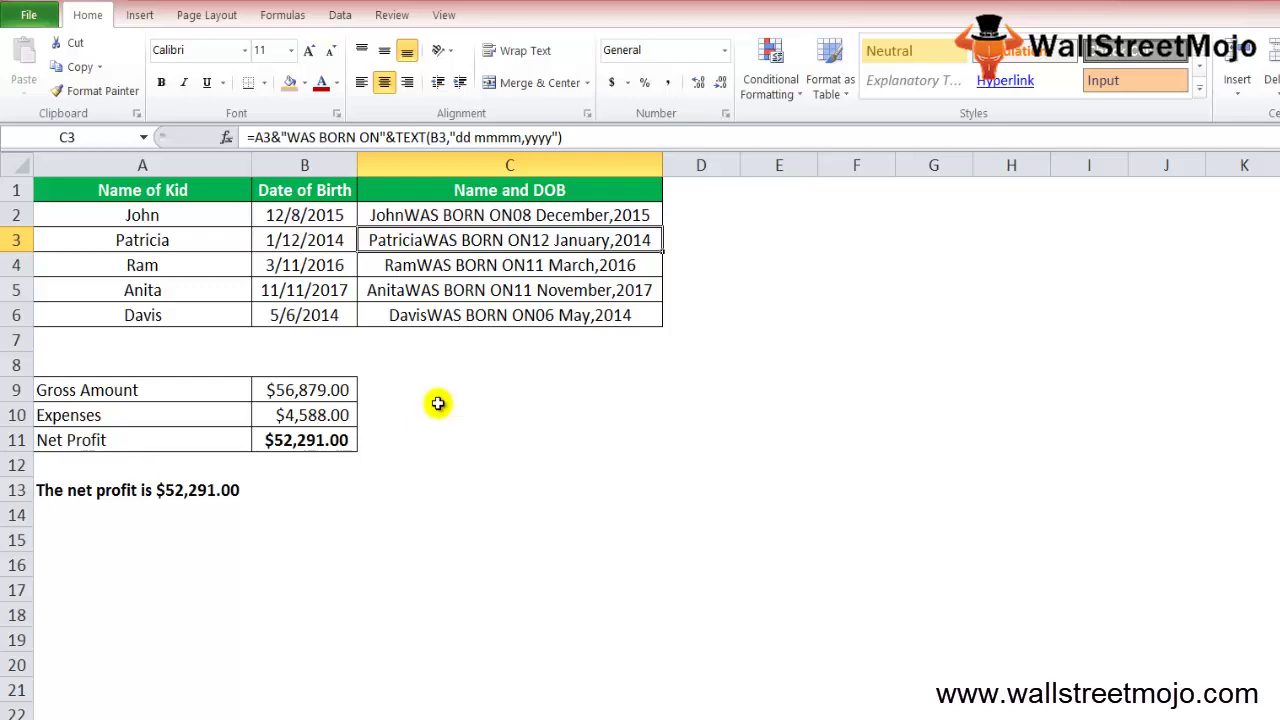
# Shorten the month code in C2 so the TEXT format reads "dd mmm,yyyy".
pyautogui.press('Up')
pyautogui.press('Up')
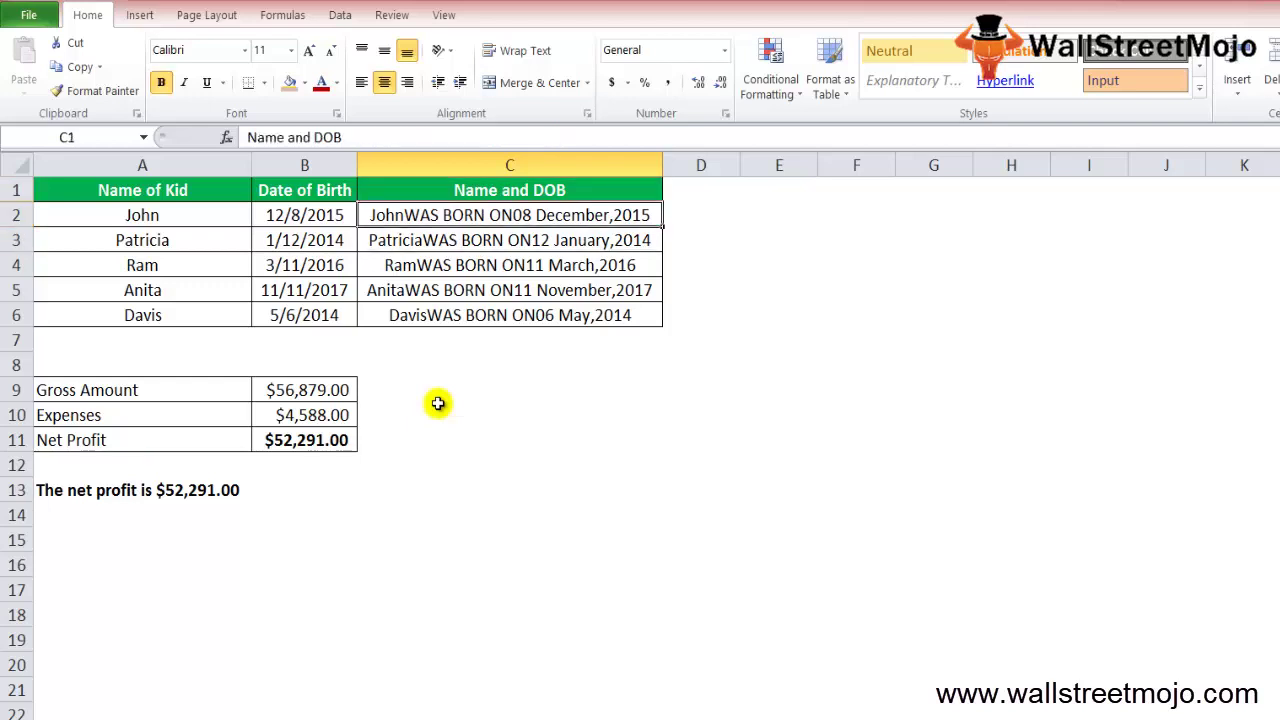
pyautogui.press('Down')
pyautogui.press('F2')
pyautogui.press('Left')
pyautogui.press('Left')
pyautogui.press('Left')
pyautogui.press('Left')
pyautogui.press('Left')
pyautogui.press('Left')
pyautogui.press('Left')
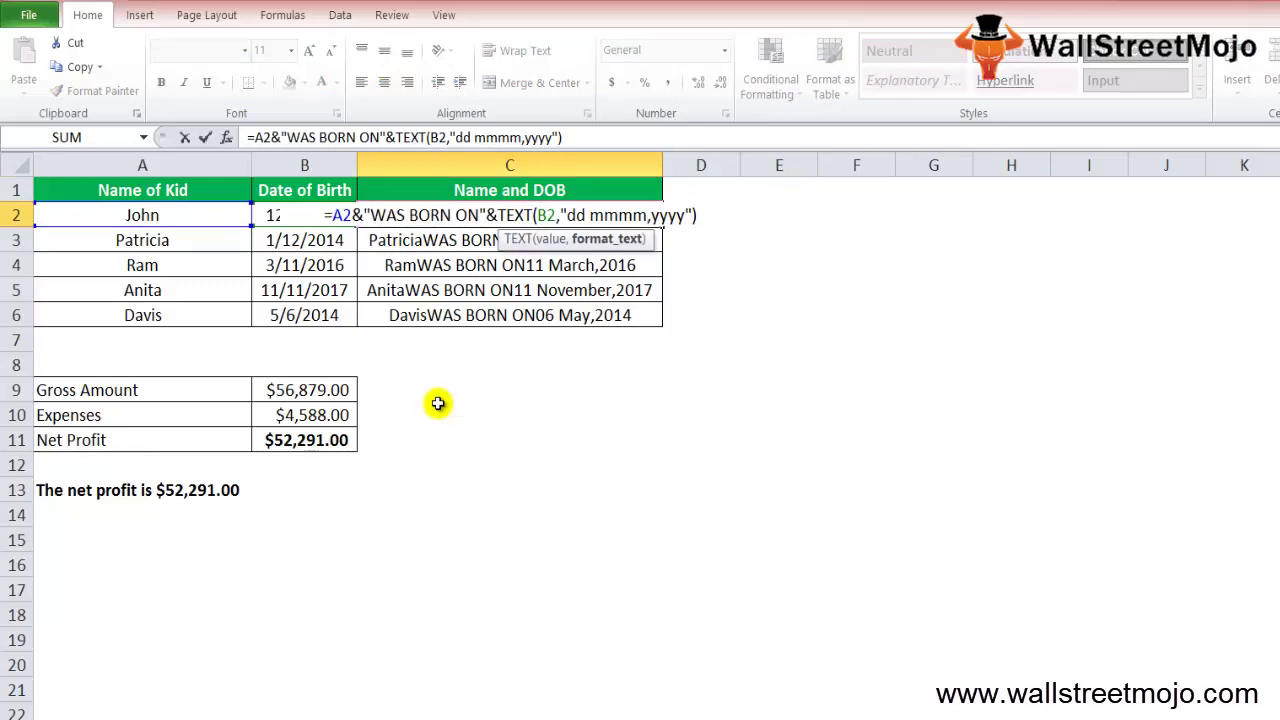
pyautogui.press('BackSpace')
pyautogui.press('Return')
pyautogui.press('Up')
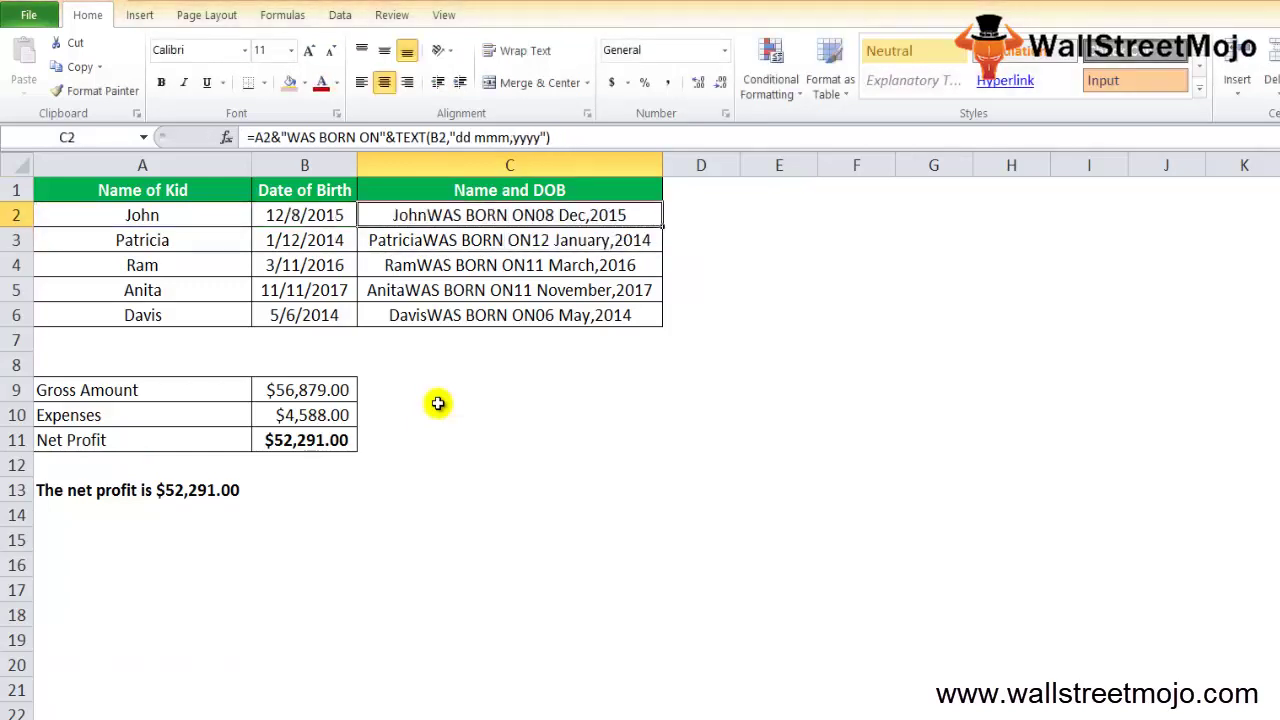
# Fill the abbreviated-month formula from C2 down to C6.
pyautogui.hotkey('shift', 'Down')
pyautogui.hotkey('shift', 'Down')
pyautogui.hotkey('shift', 'Down')
pyautogui.hotkey('shift', 'Down')
pyautogui.hotkey('ctrl', 'd')
pyautogui.press('Down')
pyautogui.press('Down')
pyautogui.press('Down')
pyautogui.press('Down')
pyautogui.press('Down')
pyautogui.press('Down')
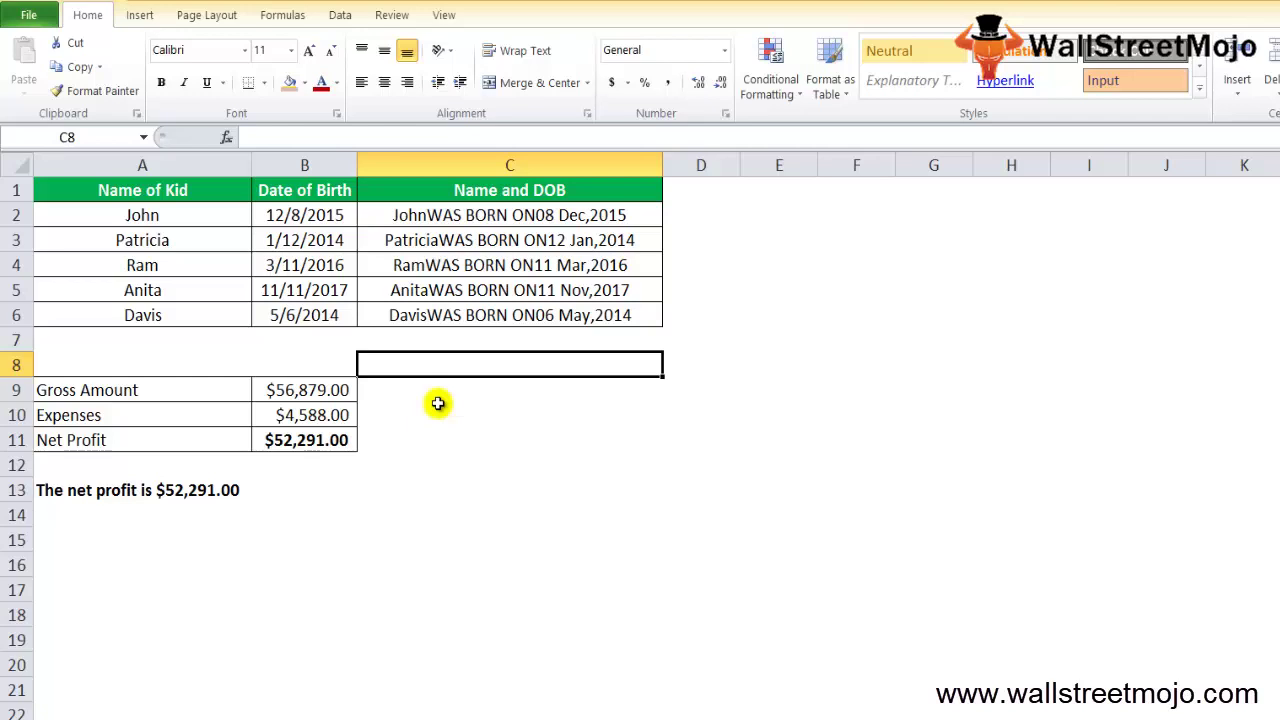
# Shorten the day code in C2 so the TEXT format reads "d mmm,yyyy".
pyautogui.press('Up')
pyautogui.press('Up')
pyautogui.press('Up')
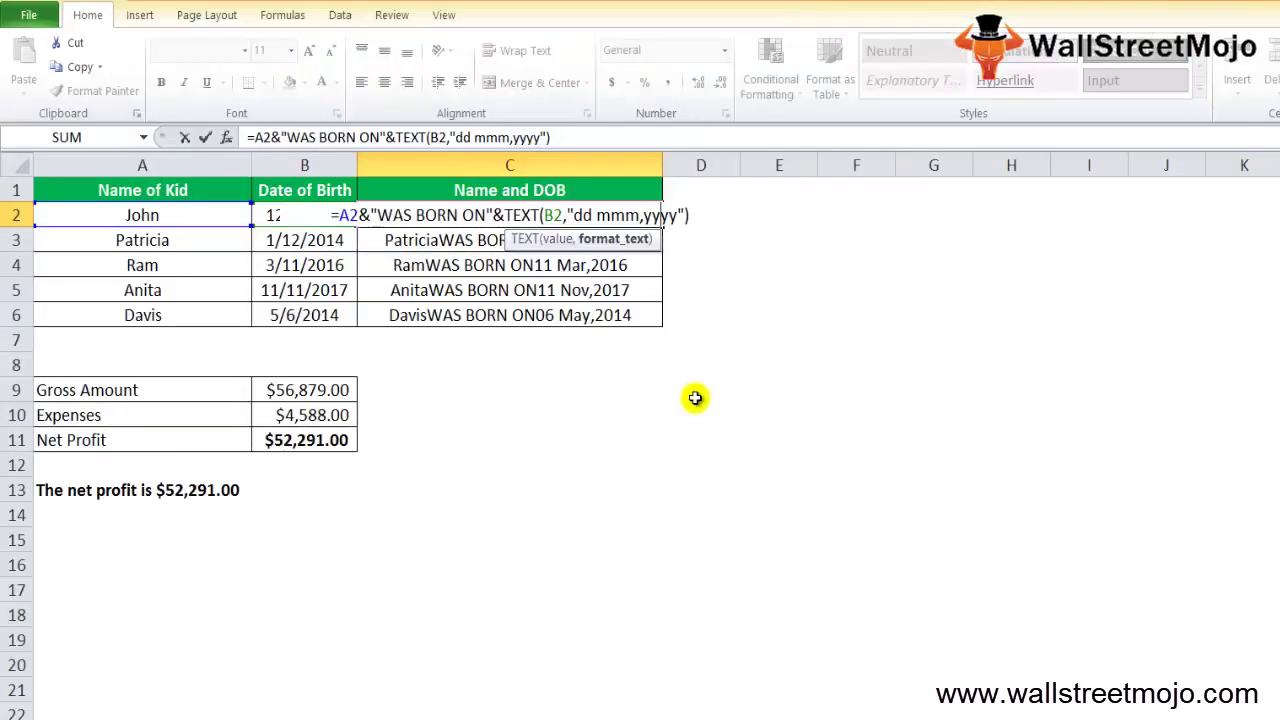
pyautogui.press('Left')
pyautogui.press('Left')
pyautogui.press('Left')
pyautogui.press('Left')
pyautogui.press('Left')
pyautogui.press('Left')
pyautogui.press('Left')
pyautogui.press('Left')
pyautogui.press('Left')
pyautogui.press('Left')
pyautogui.press('Left')
pyautogui.press('BackSpace')
pyautogui.hotkey('ctrl', 'Return')
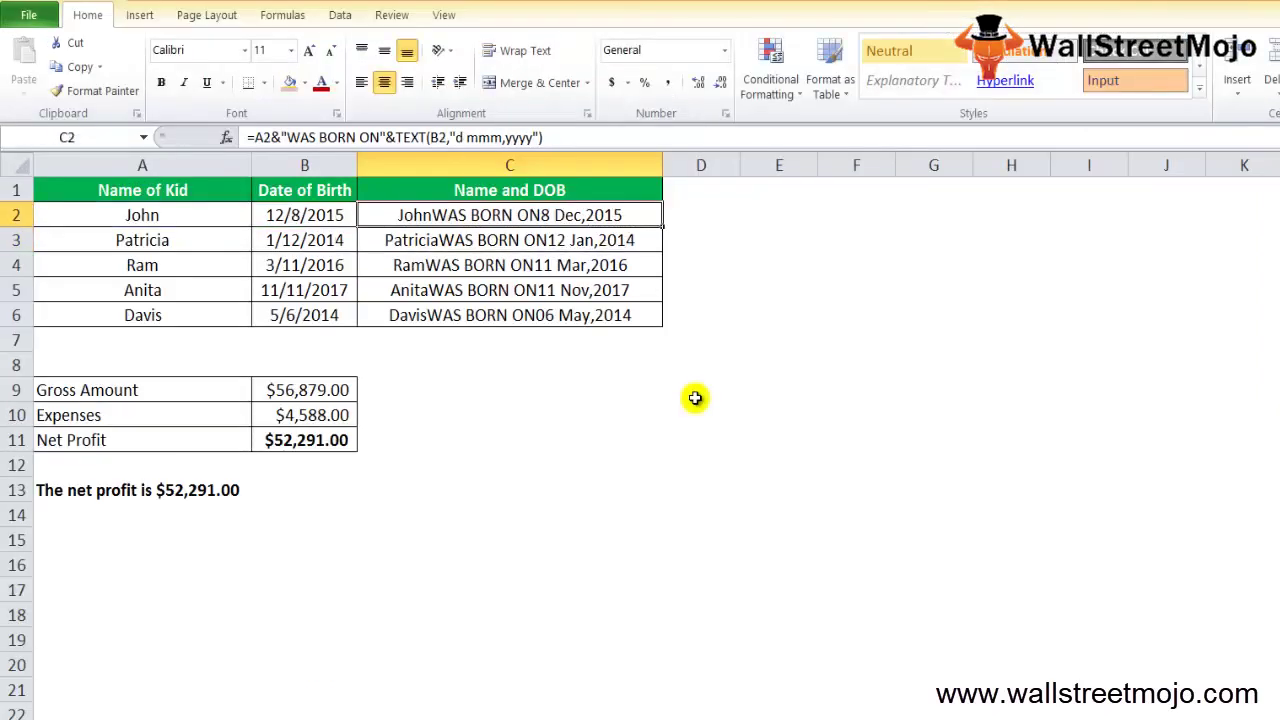
# Fill the single-digit-day formula from C2 down to C6.
pyautogui.hotkey('shift', 'Down')
pyautogui.hotkey('shift', 'Down')
pyautogui.hotkey('shift', 'Down')
pyautogui.hotkey('shift', 'Down')
pyautogui.hotkey('shift', 'Down')
pyautogui.hotkey('shift', 'Up')
pyautogui.hotkey('ctrl', 'd')
pyautogui.press('Down')
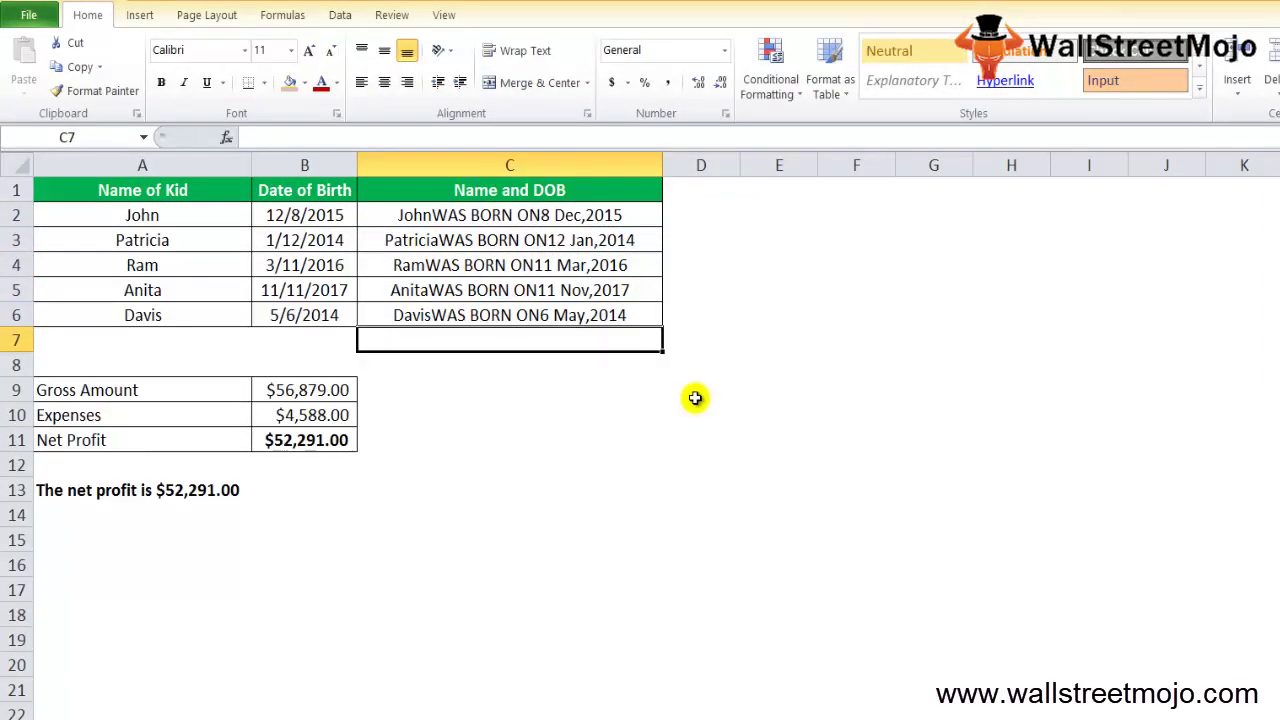
pyautogui.press('Up')
pyautogui.press('Up')
pyautogui.press('Up')
pyautogui.press('Up')
pyautogui.press('Up')
pyautogui.press('Down')
pyautogui.press('Down')
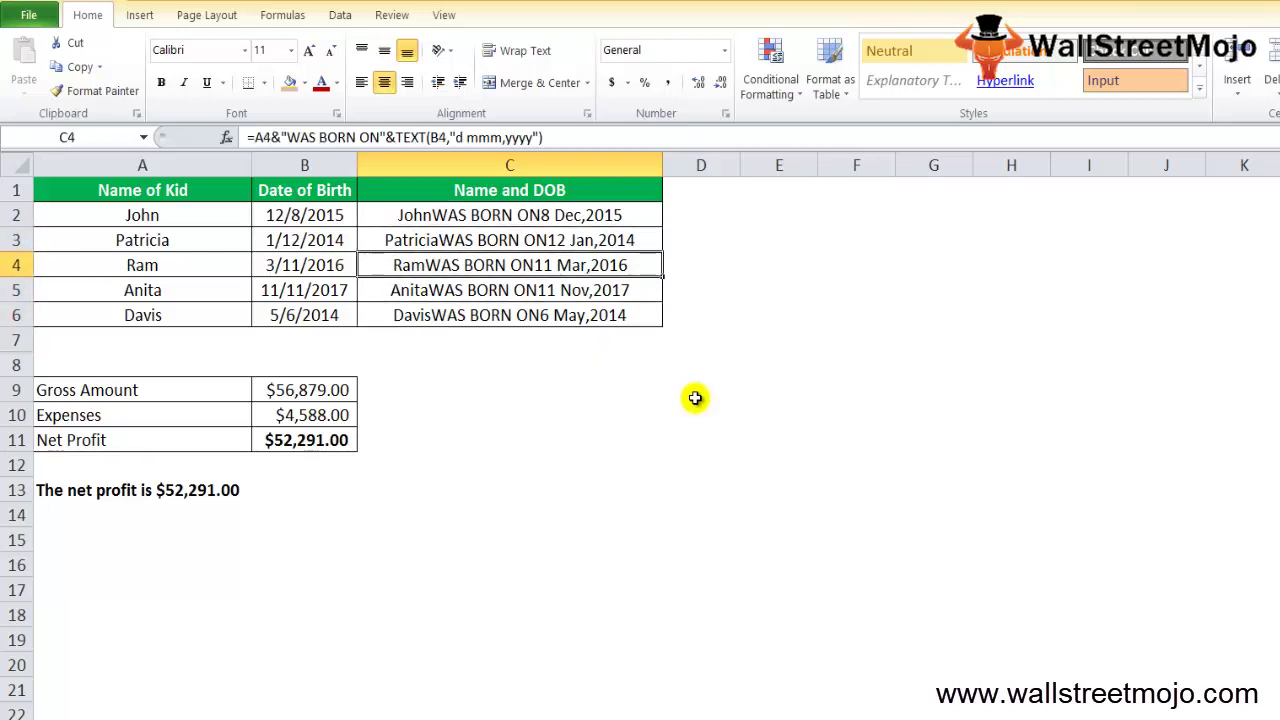
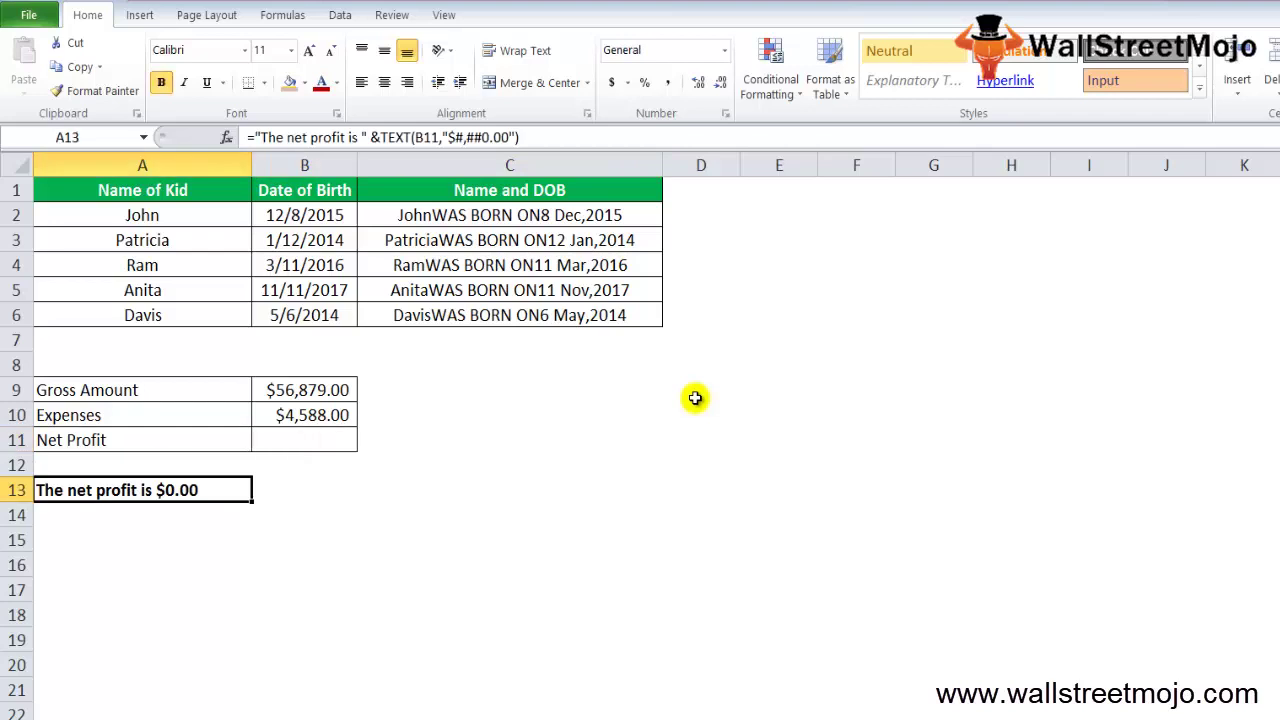
# Clear the existing net profit sentence formula from cell A13.
pyautogui.press('Delete')
pyautogui.press('Up')
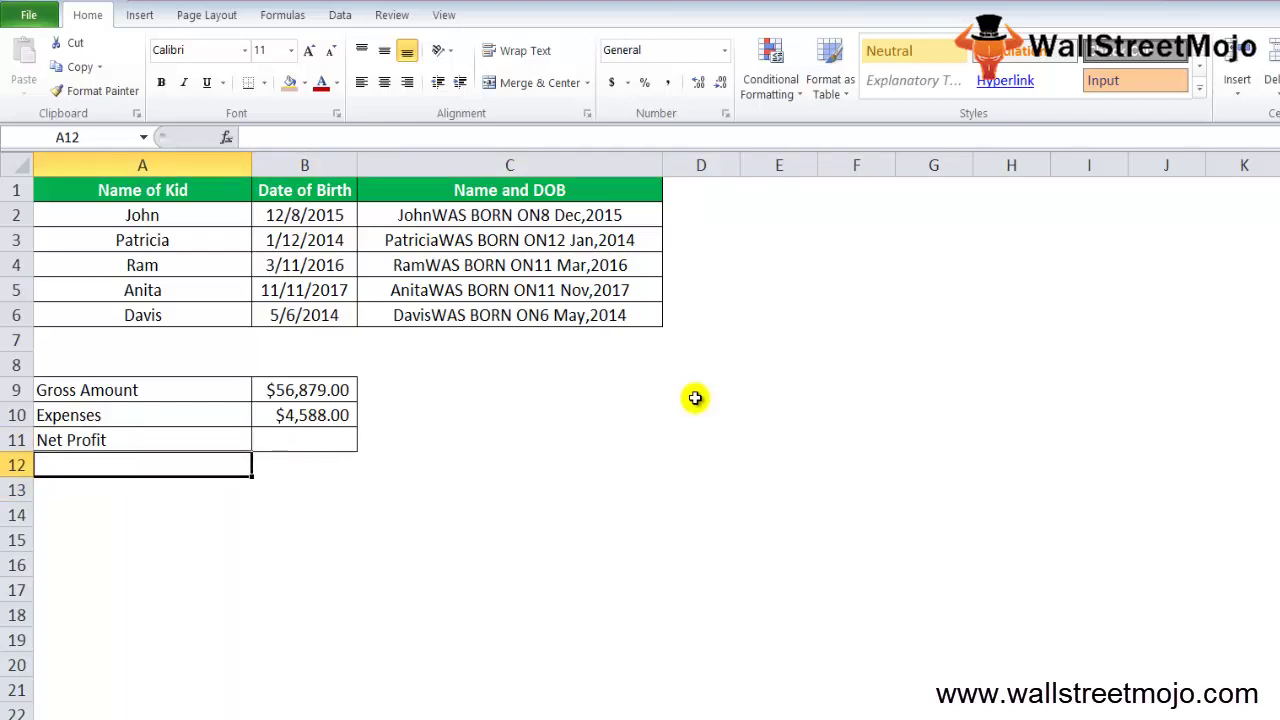
pyautogui.press('Down')
pyautogui.hotkey('ctrl', 'b')
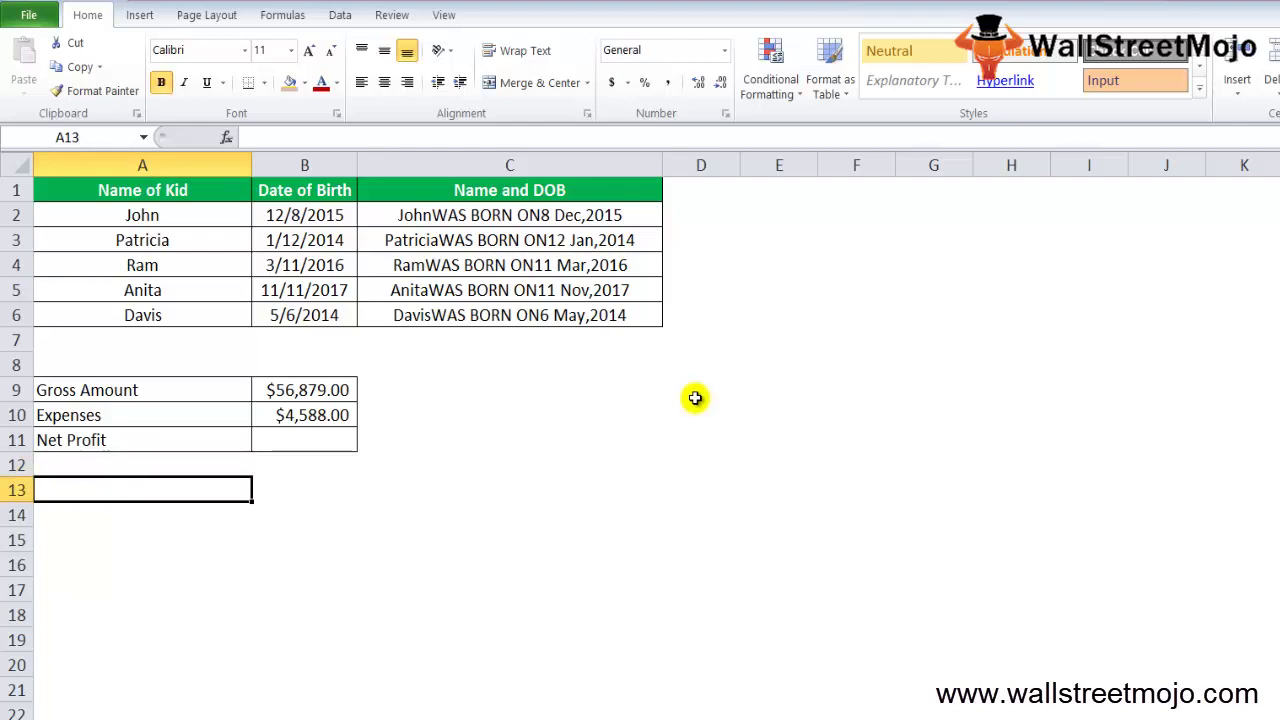
# Calculate the net profit in B11 with the formula =B9-B10.
pyautogui.press('Up')
pyautogui.press('Up')
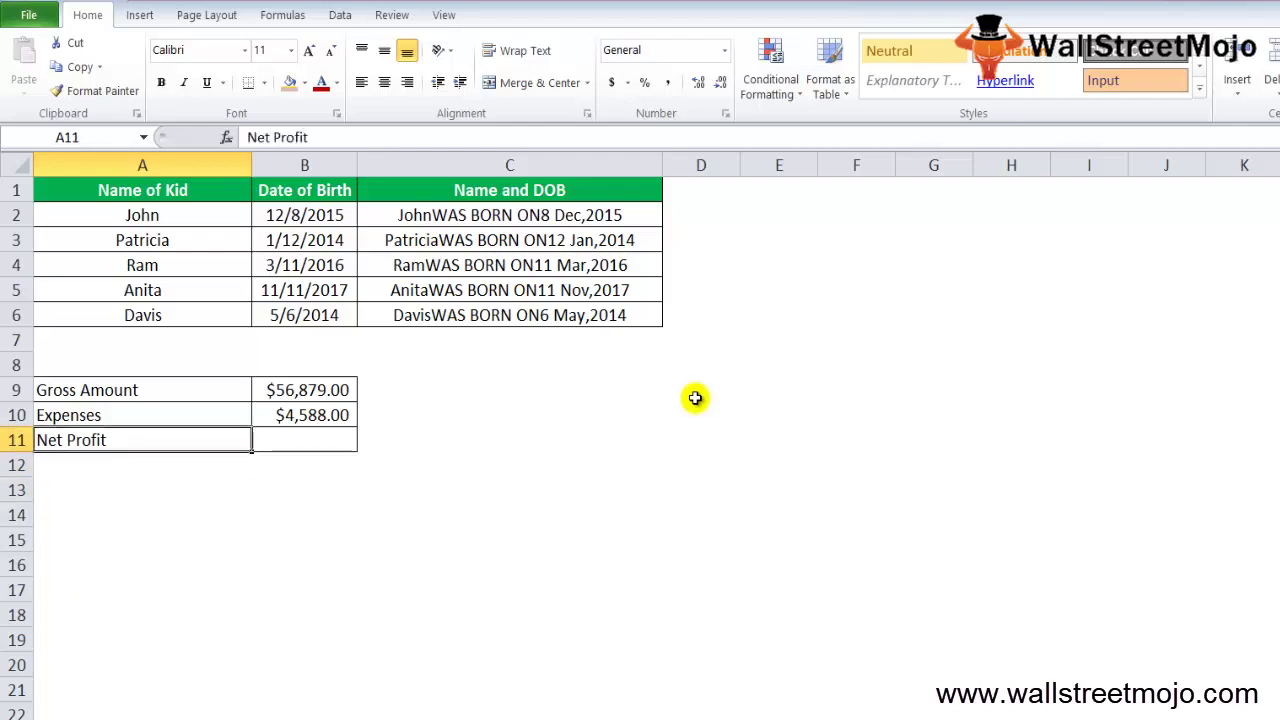
pyautogui.press('Tab')
pyautogui.write('=B9-B10')
pyautogui.press('Return')
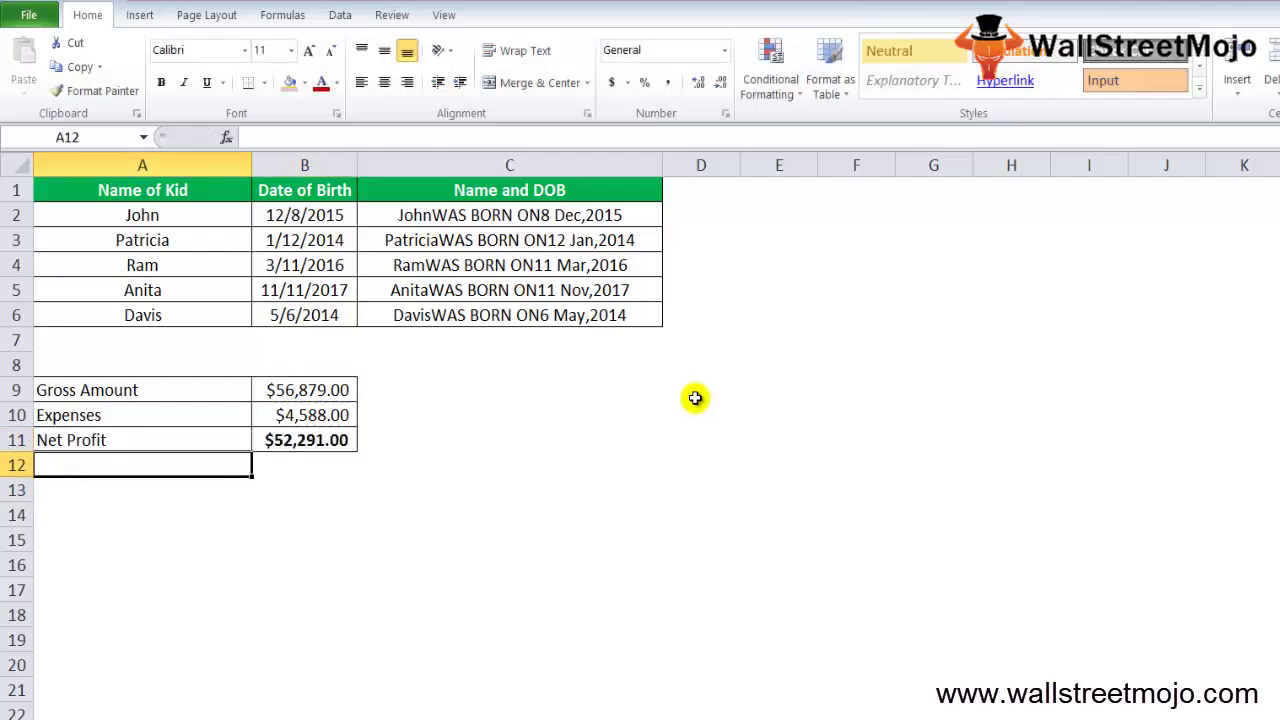
# Enter the formula ="The net profit is "&B11 in cell A14.
pyautogui.press('Down')
pyautogui.hotkey('ctrl', 'b')
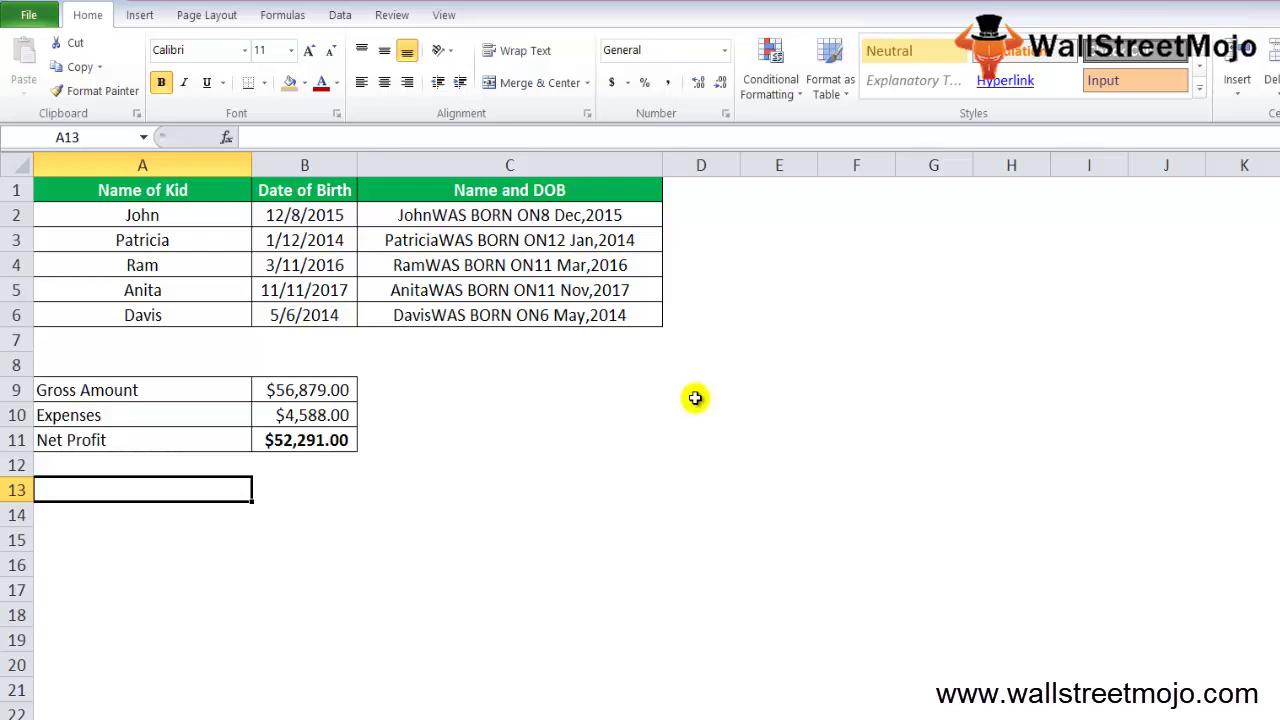
pyautogui.press('Down')
pyautogui.press('Down')
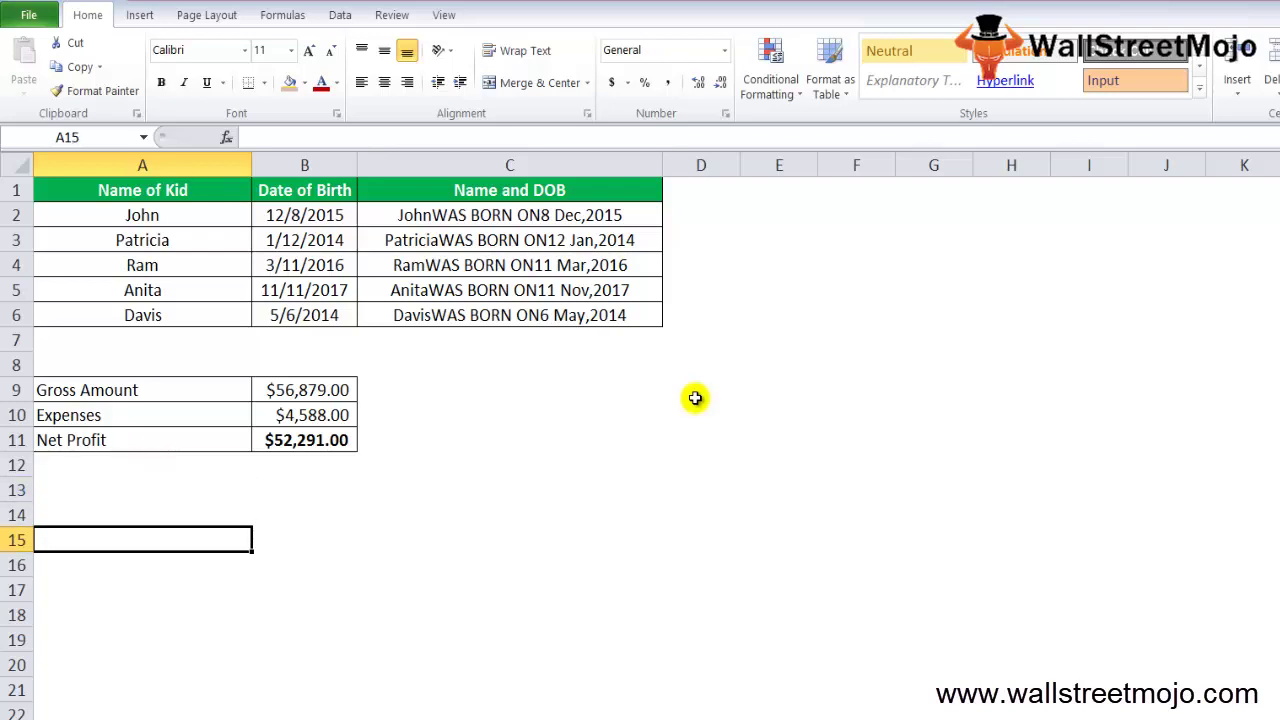
pyautogui.press('Up')
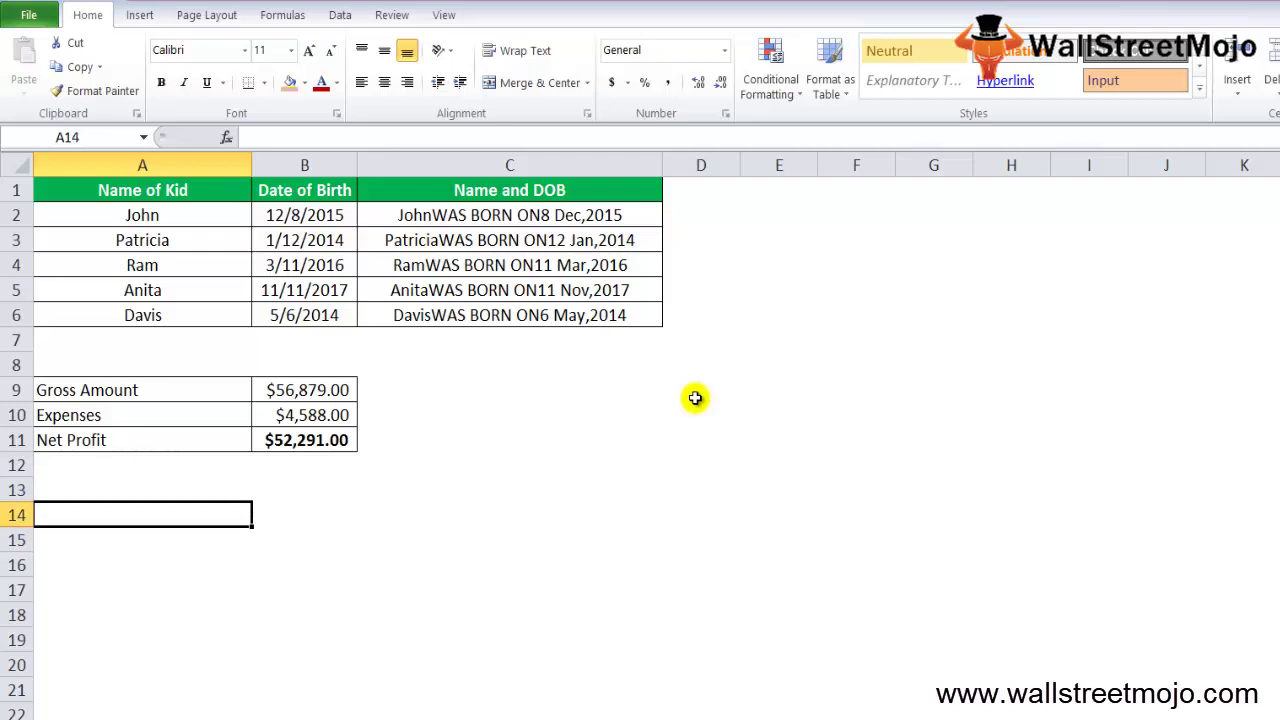
pyautogui.write('=')
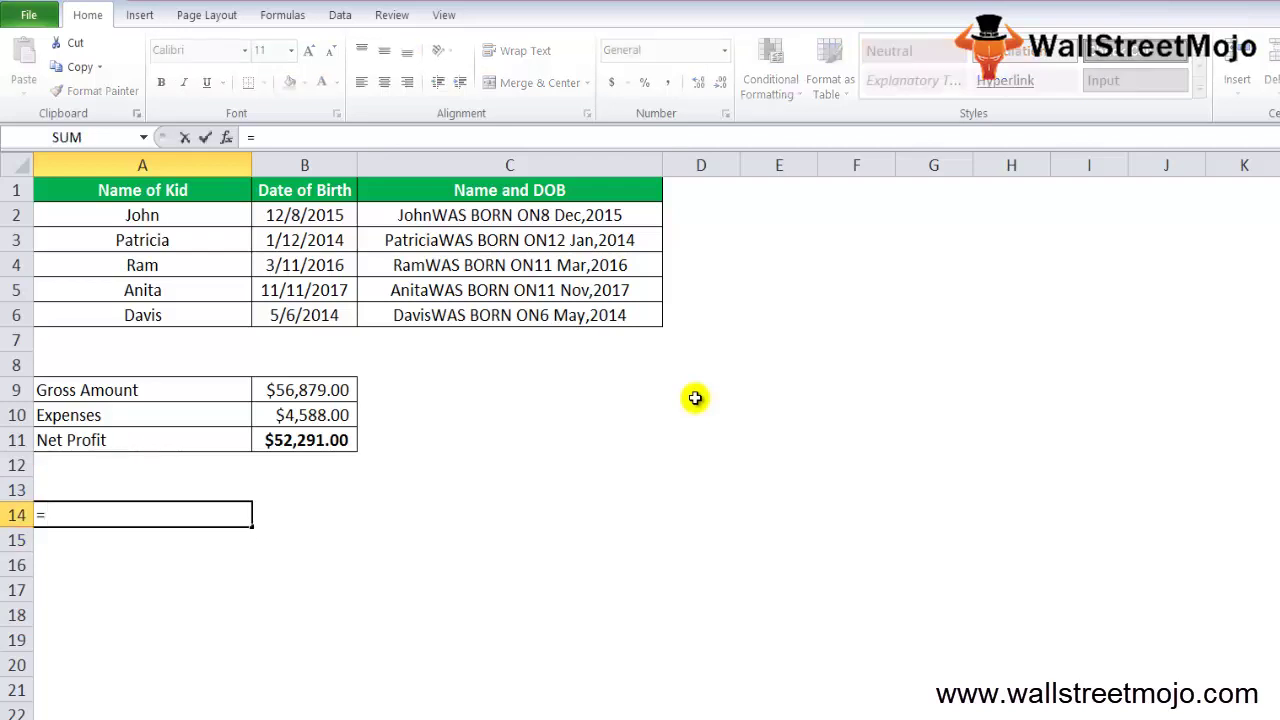
pyautogui.write('"The Ne')
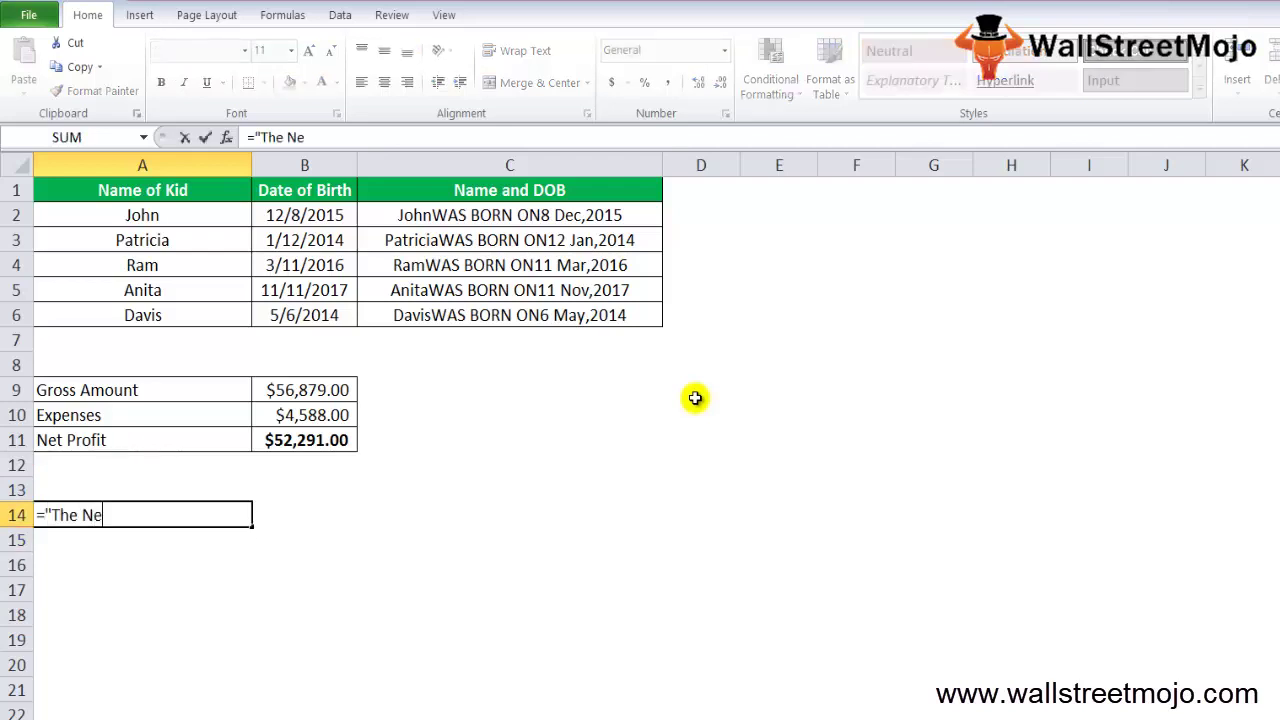
pyautogui.press('BackSpace')
pyautogui.press('BackSpace')
pyautogui.write('net profit is "')
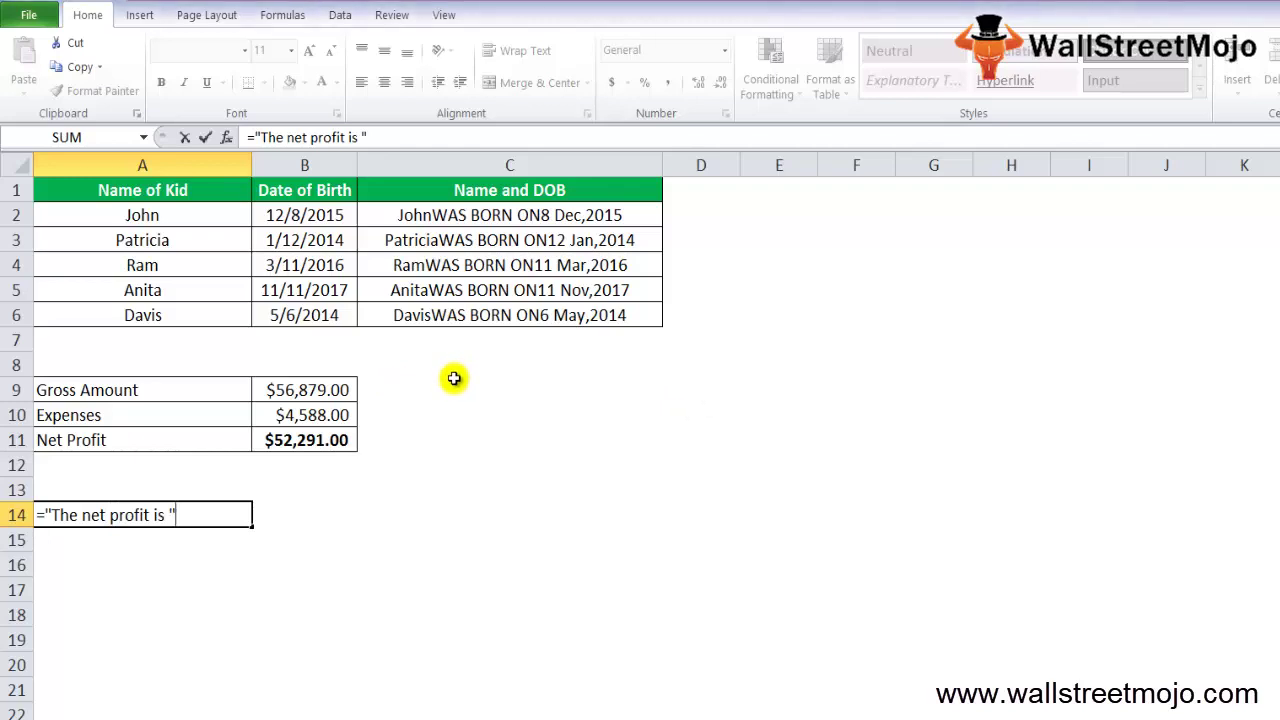
pyautogui.write('&')
pyautogui.click(289, 439)
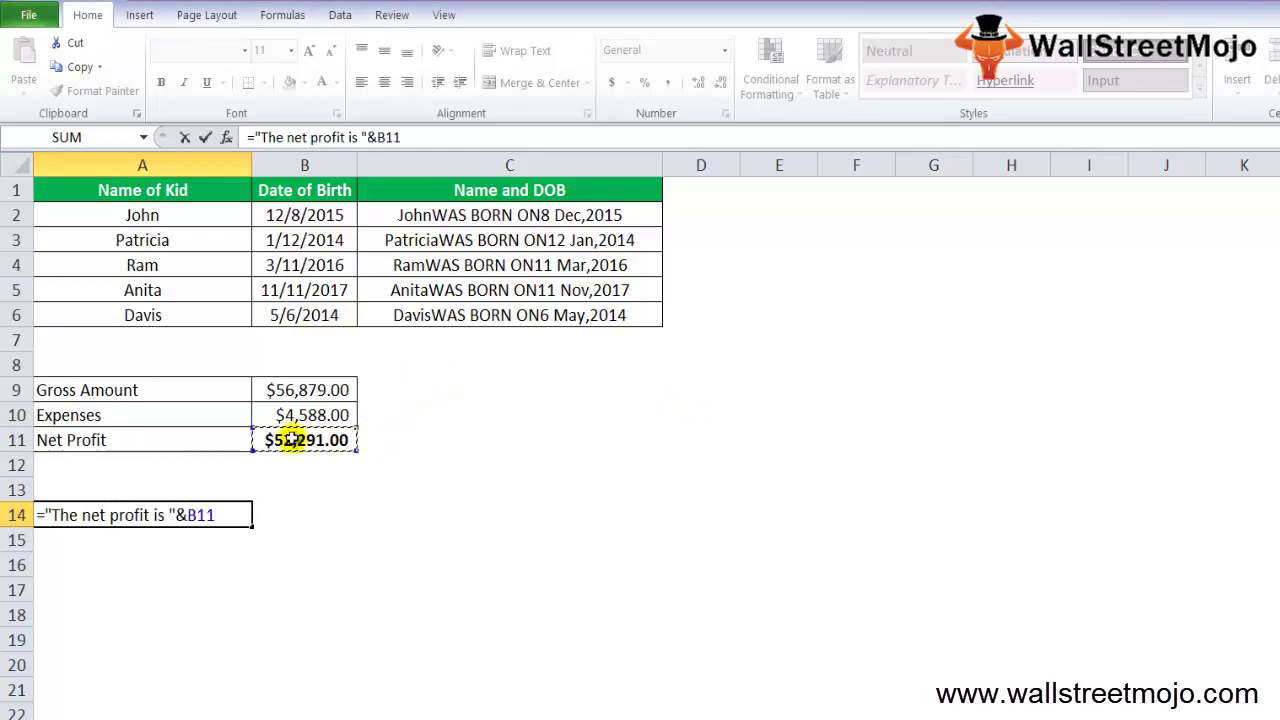
pyautogui.hotkey('ctrl', 'Return')
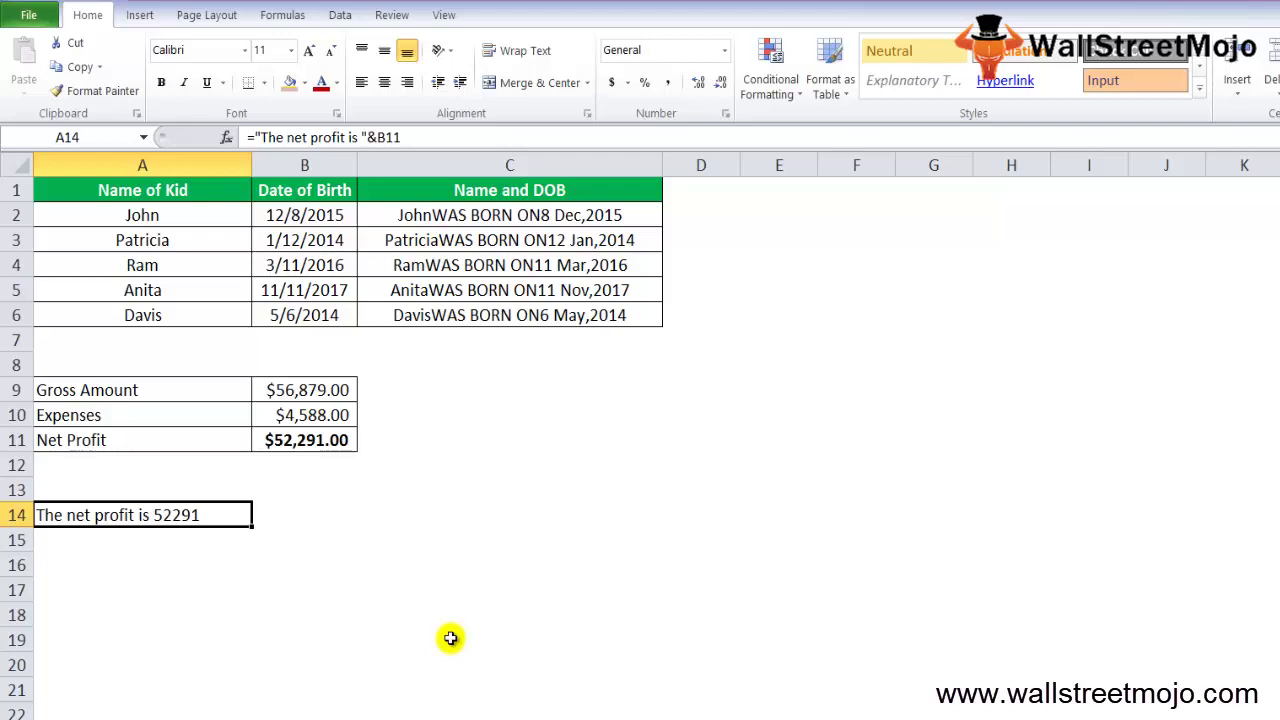
# Edit the A14 formula, replacing the B11 reference after the quoted text with the opening of a TEXT function.
pyautogui.press('F2')
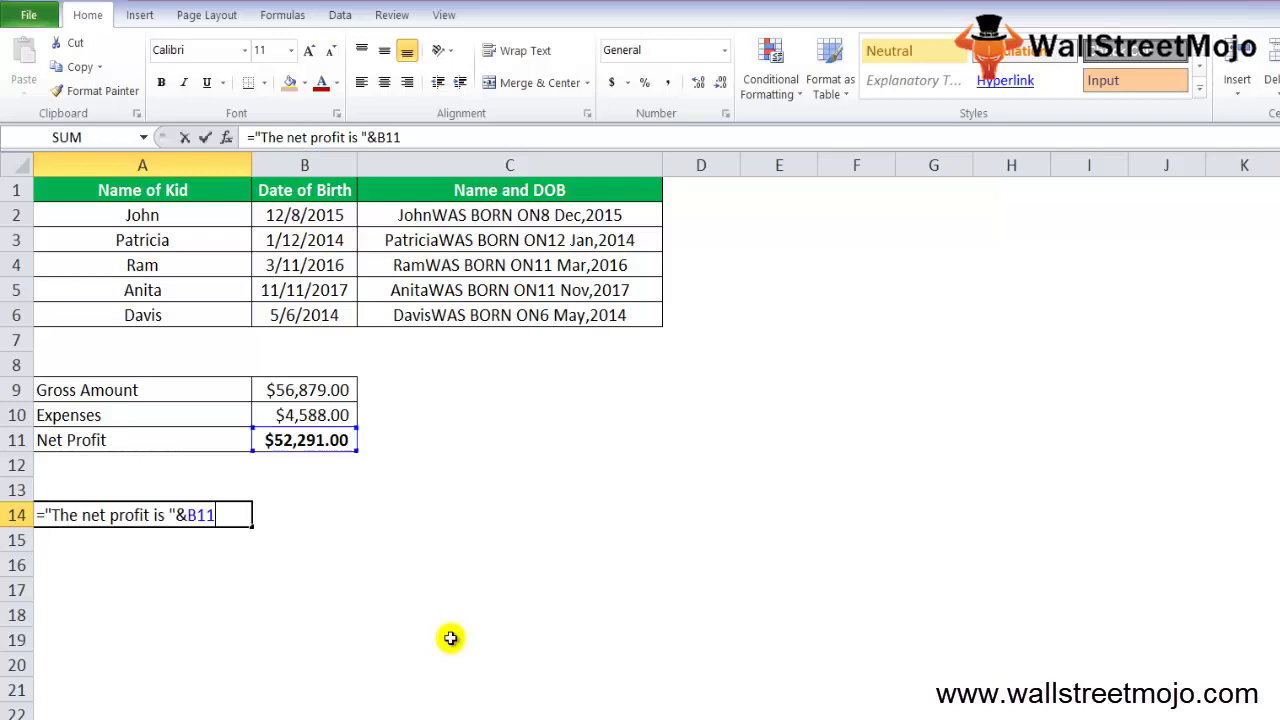
pyautogui.press('Left')
pyautogui.press('Left')
pyautogui.press('Left')
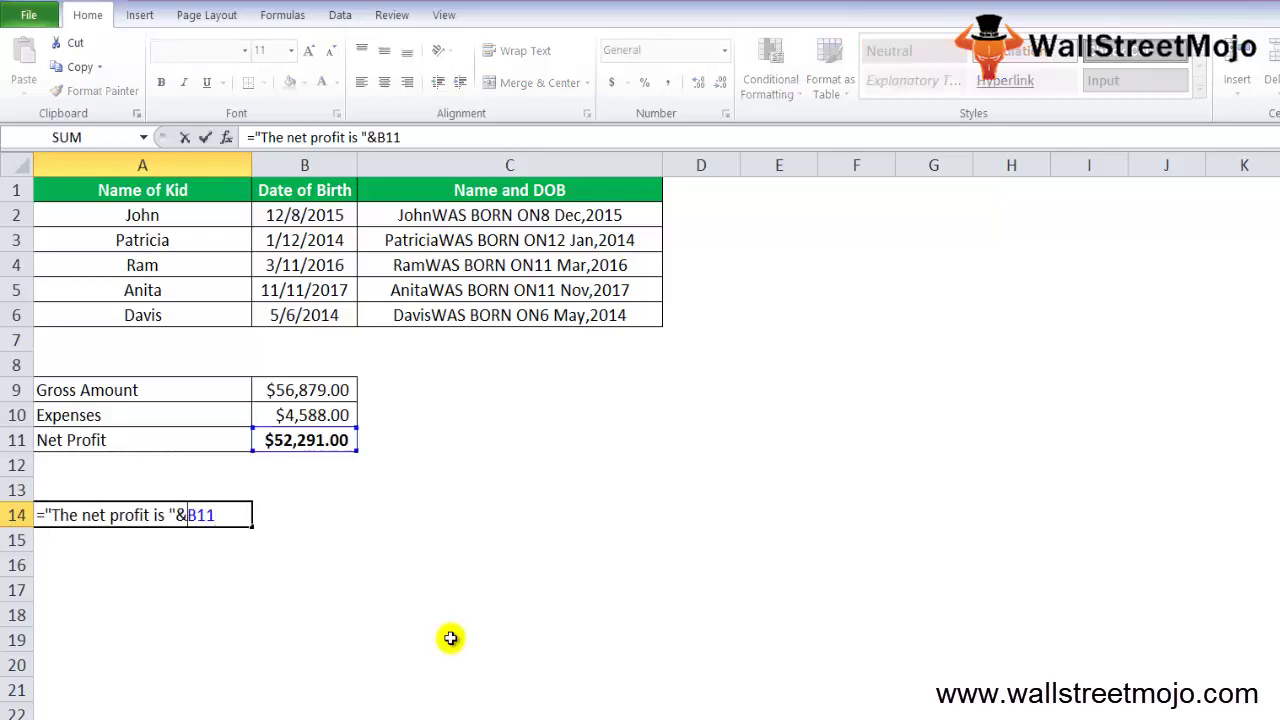
pyautogui.press('Left')
pyautogui.press('Left')
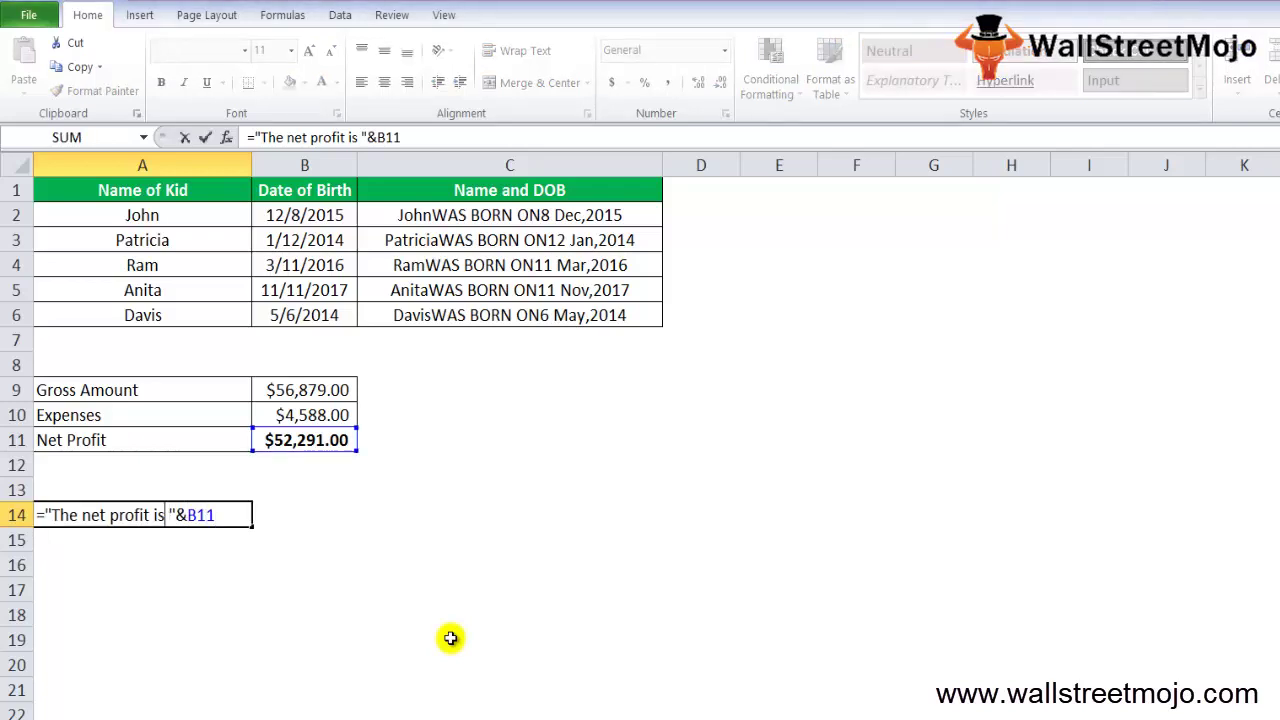
pyautogui.press('Left')
pyautogui.press('Right')
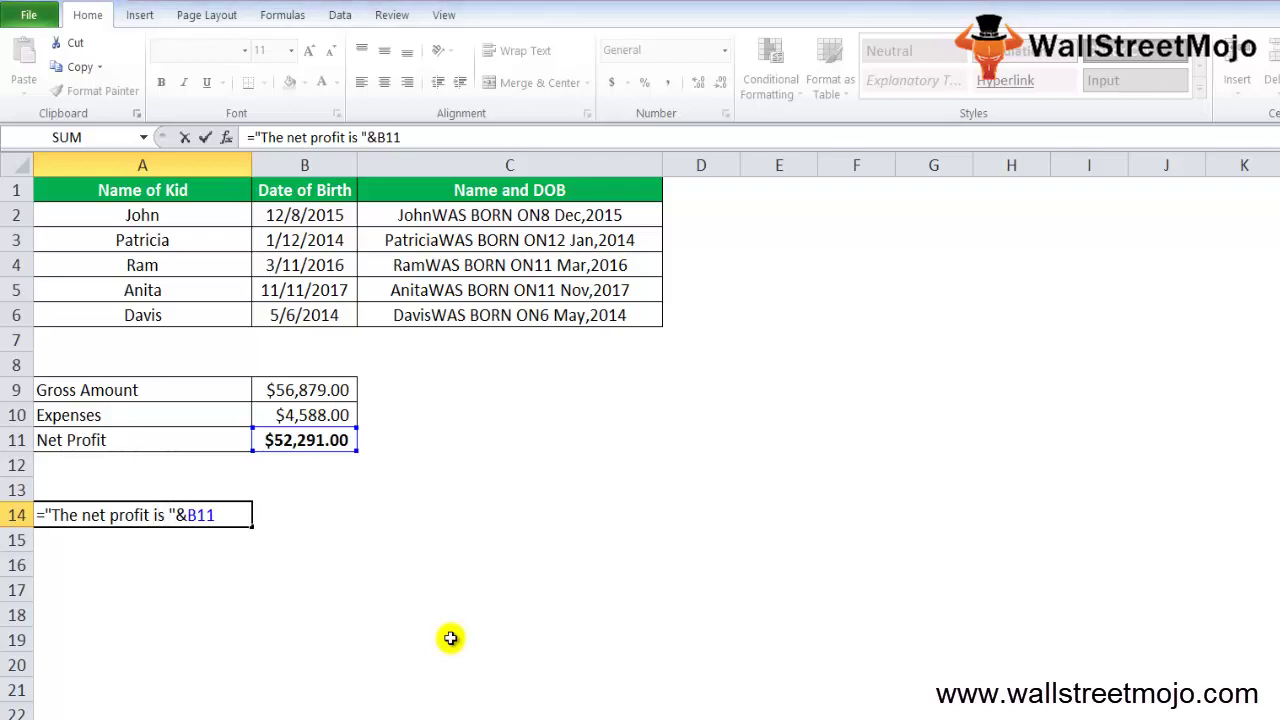
pyautogui.press('Right')
pyautogui.press('Right')
pyautogui.press('Right')
pyautogui.press('Right')
pyautogui.press('Right')
pyautogui.press('Left')
pyautogui.press('Left')
pyautogui.press('Left')
pyautogui.press('Right')
pyautogui.press('Right')
pyautogui.press('Right')
pyautogui.press('BackSpace')
pyautogui.press('BackSpace')
pyautogui.press('BackSpace')
pyautogui.press('BackSpace')
pyautogui.write('&te')
pyautogui.press('Tab')
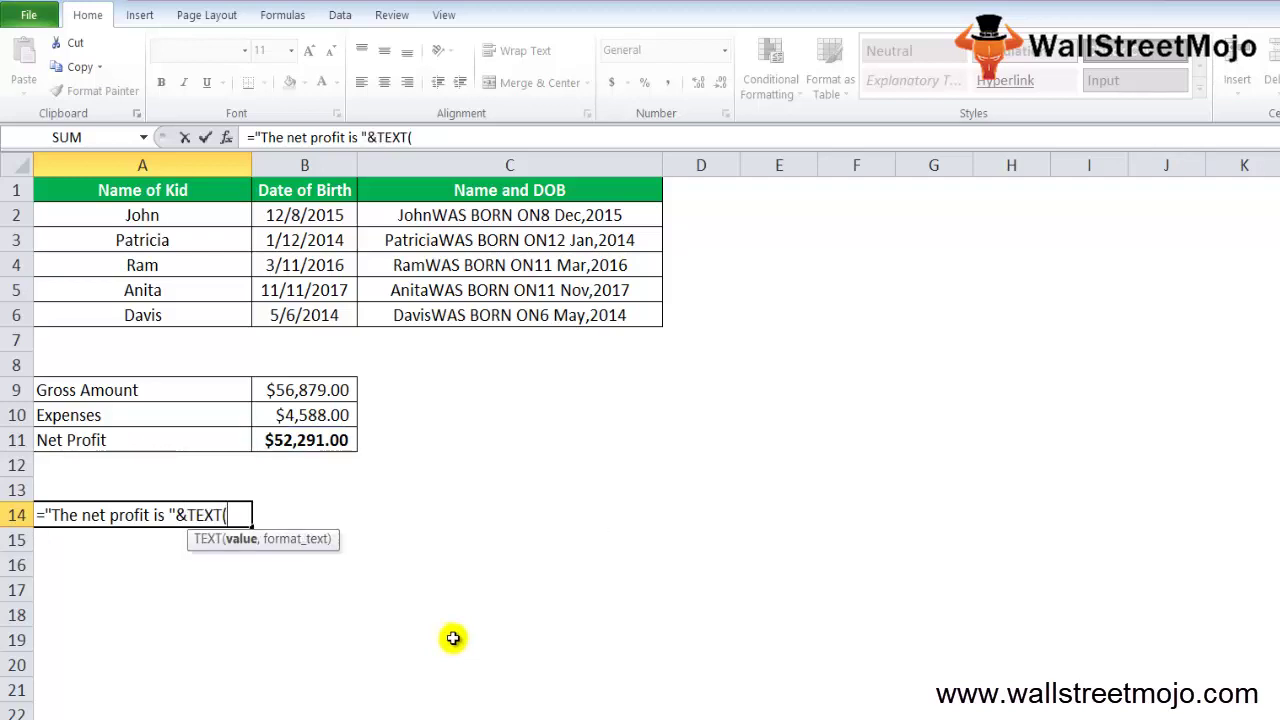
# Complete the TEXT function in A14 with B11 as the value and "$#,##0.00" as the format.
pyautogui.click(310, 434)
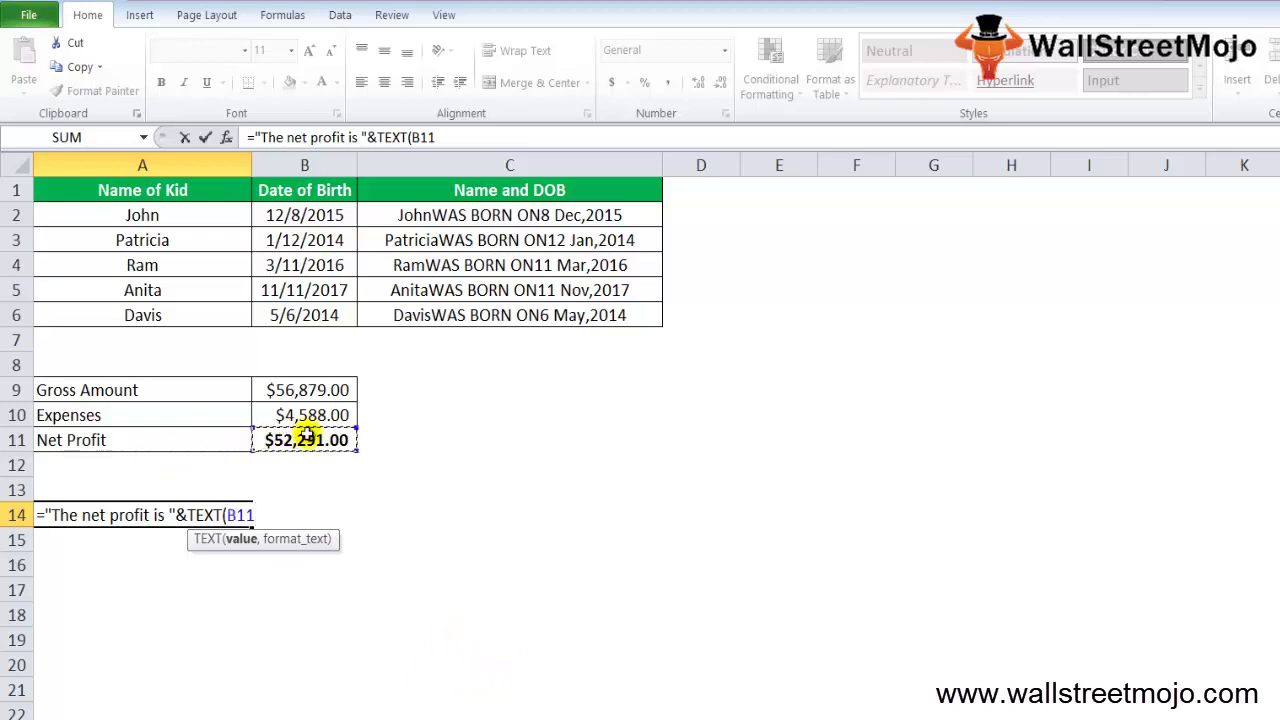
pyautogui.write(',"')
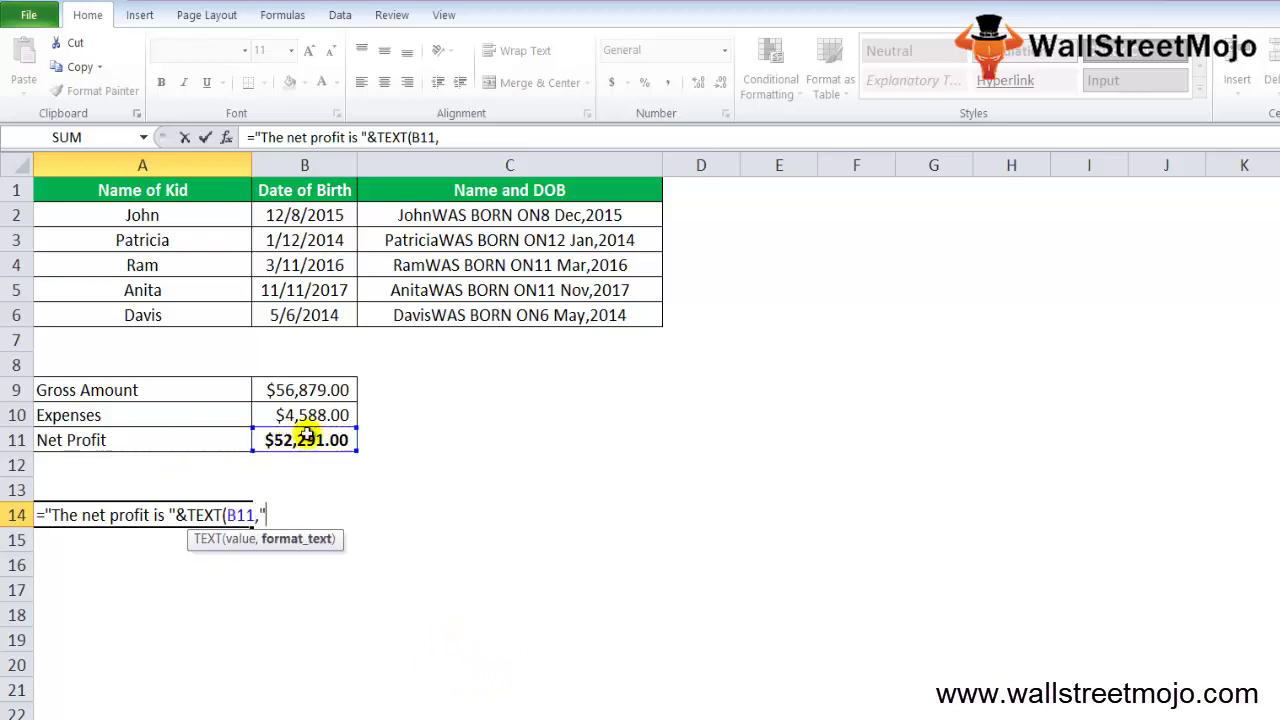
pyautogui.write('$#,##')
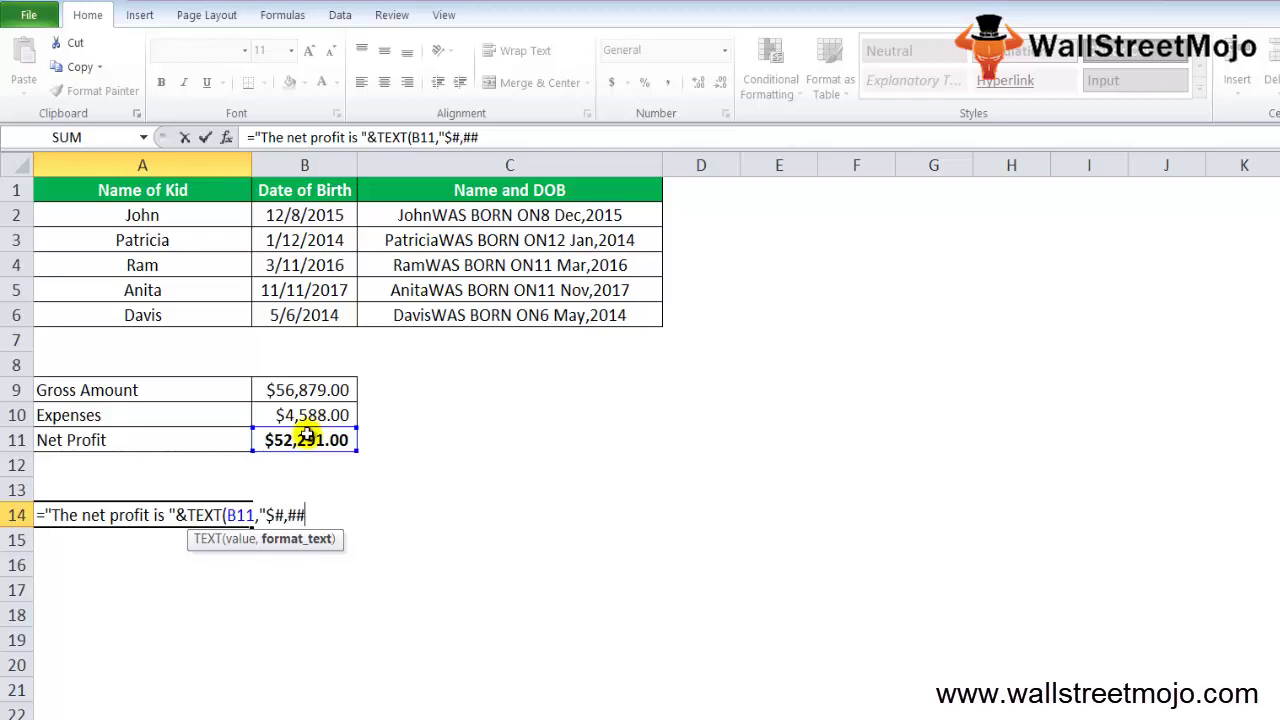
pyautogui.write('0.00"')
pyautogui.press('Return')
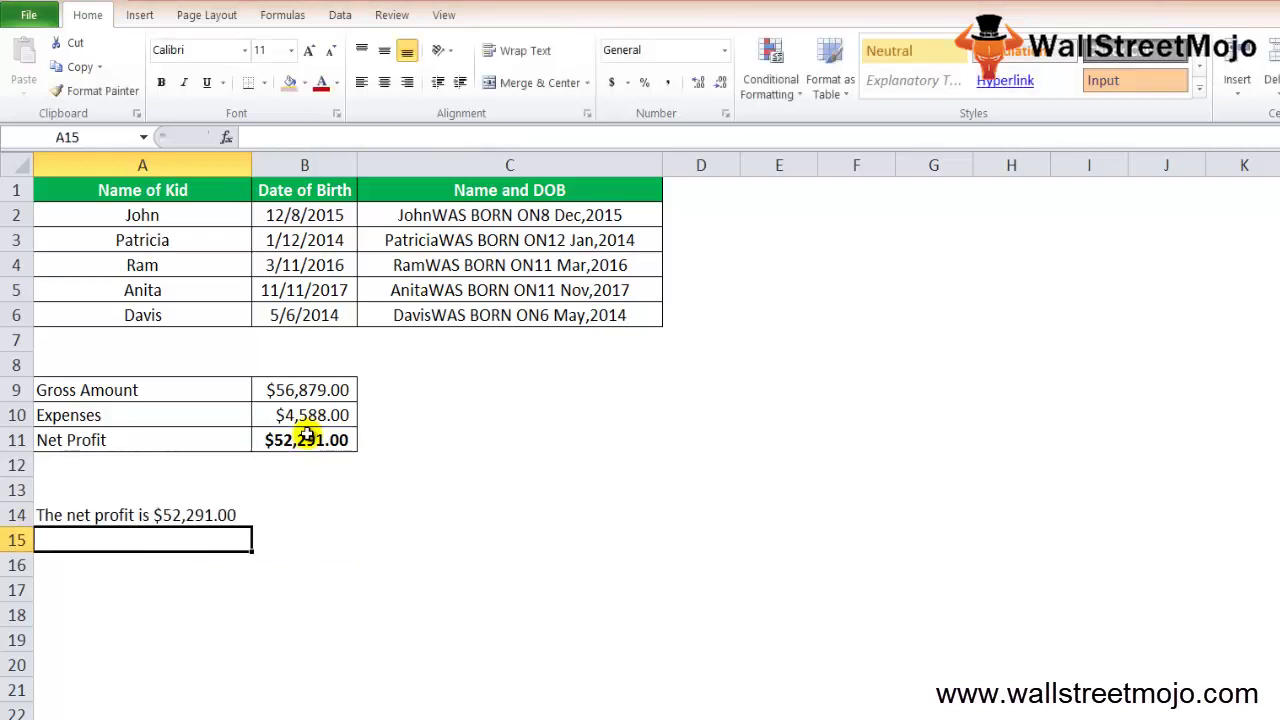
pyautogui.press('Up')
pyautogui.press('F2')
pyautogui.press('Escape')
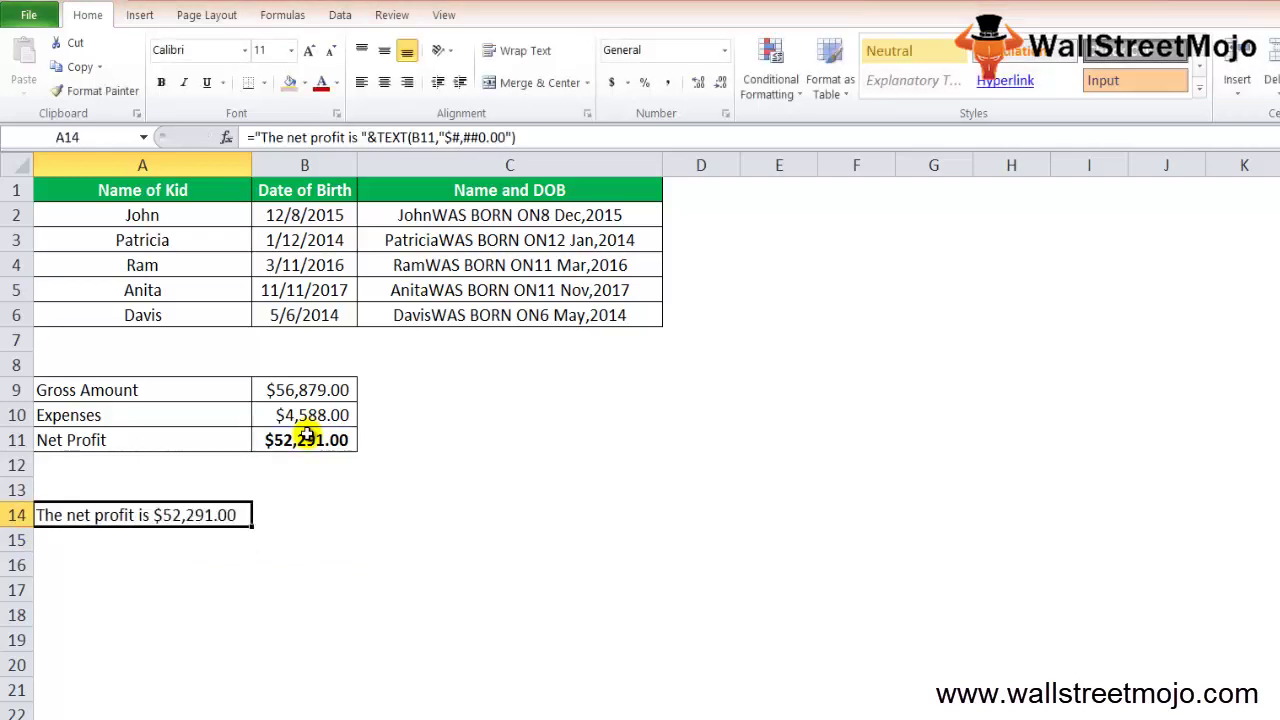
pyautogui.press('F2')
pyautogui.press('Escape')
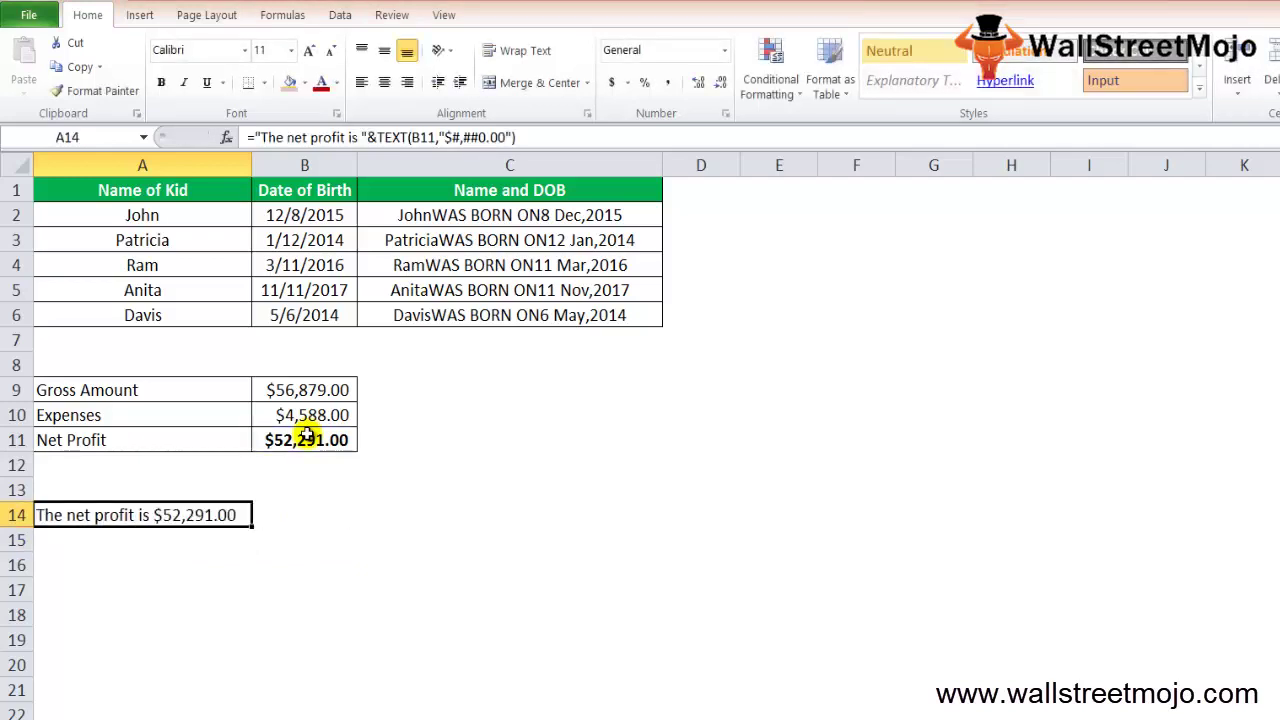